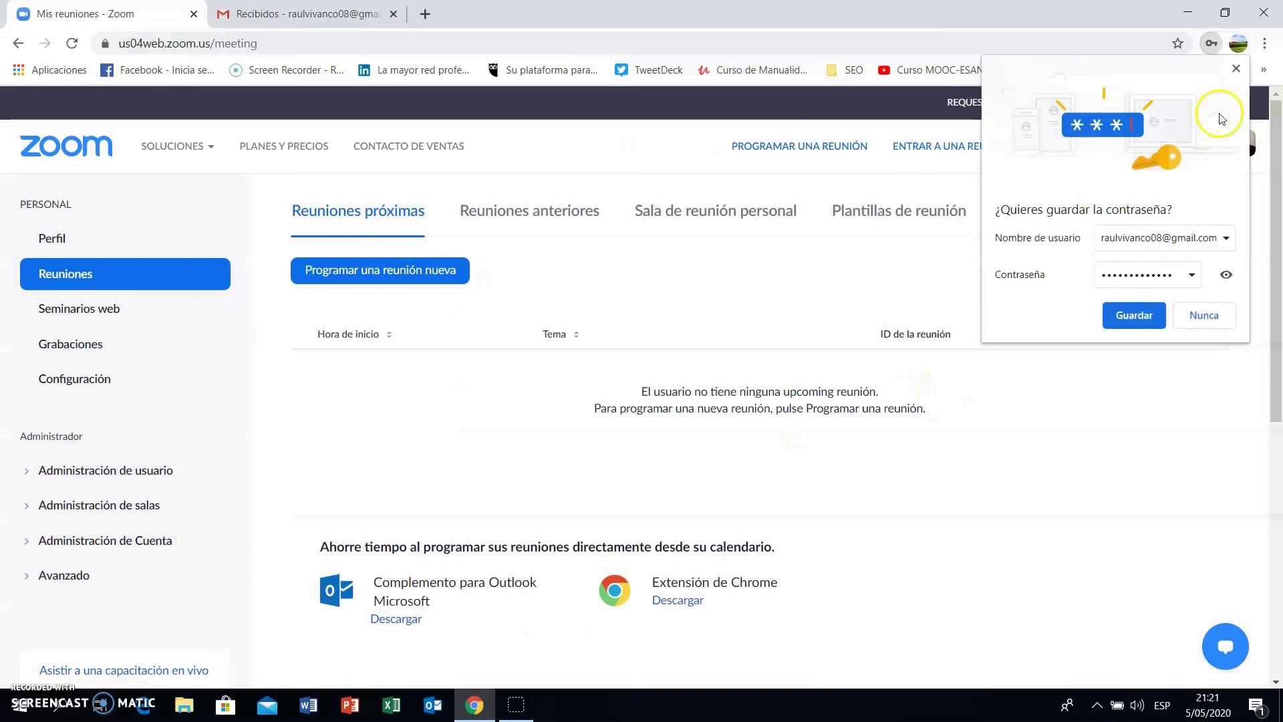
Step: Start scheduling a new meeting with the topic "Clase 7" and the description "Clase para aprender Marketing Digital."
click(1235, 68)
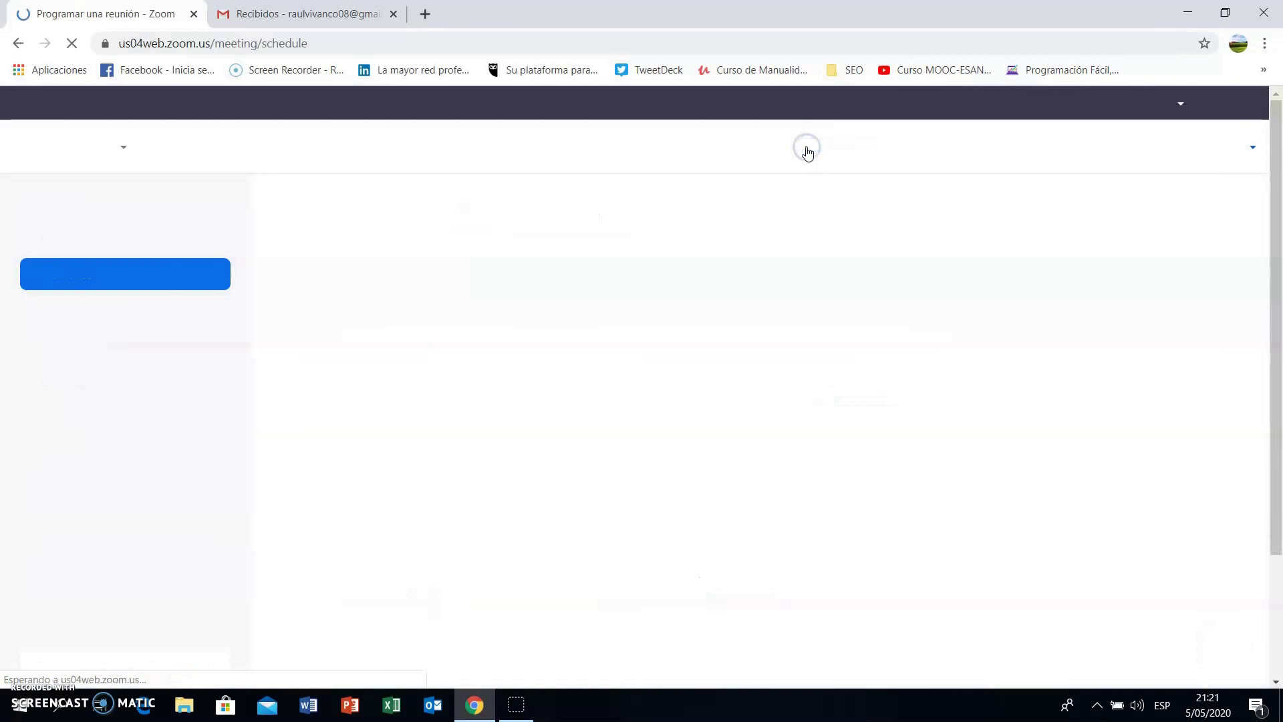
click(891, 232)
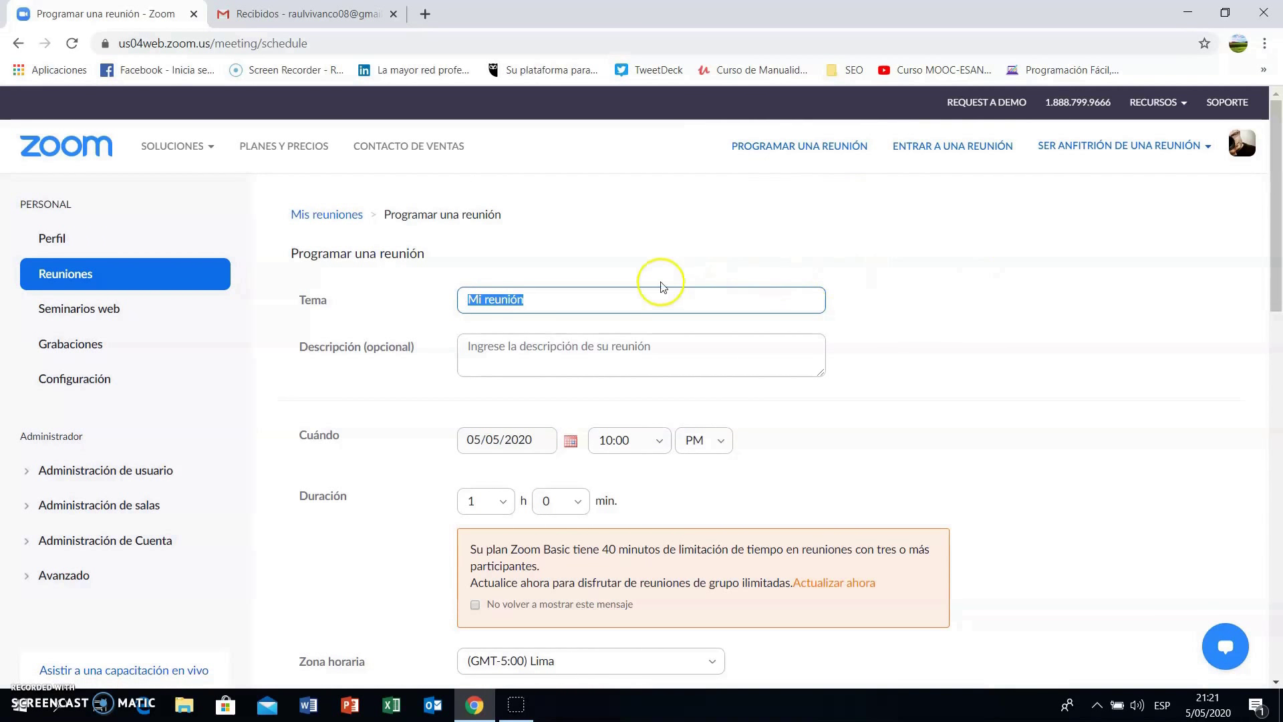
drag(537, 296, 460, 299)
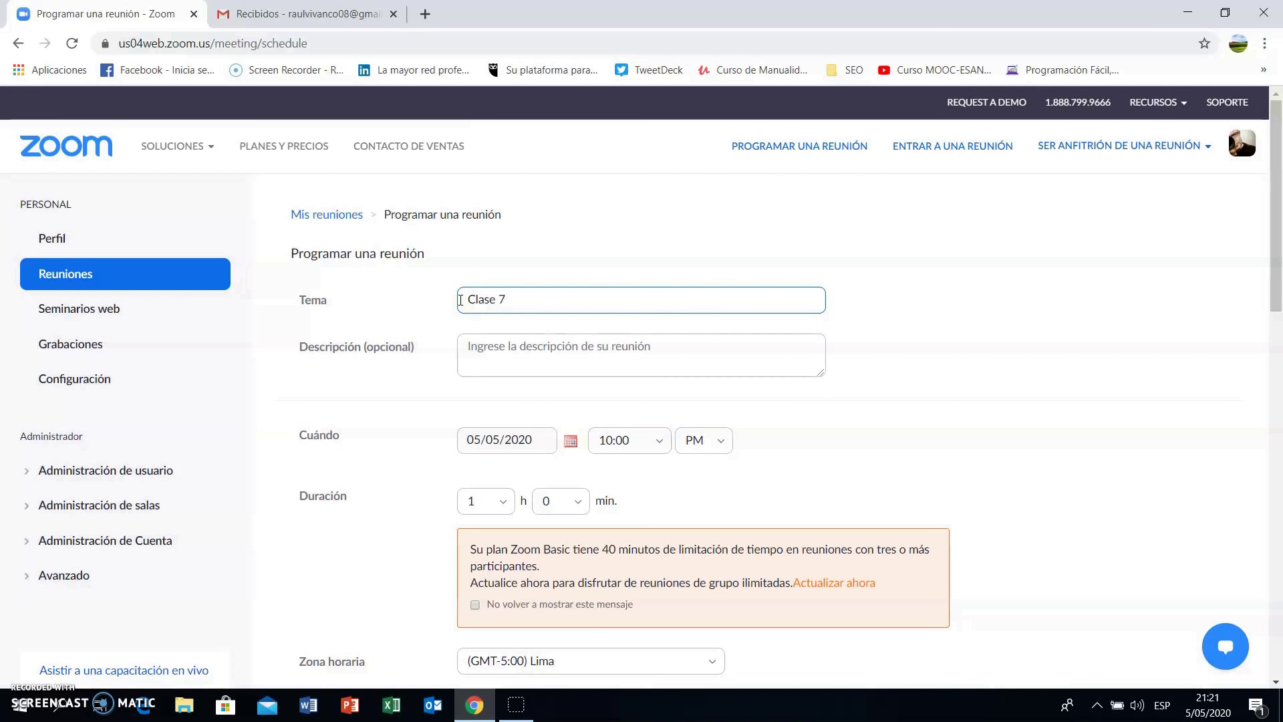
click(500, 353)
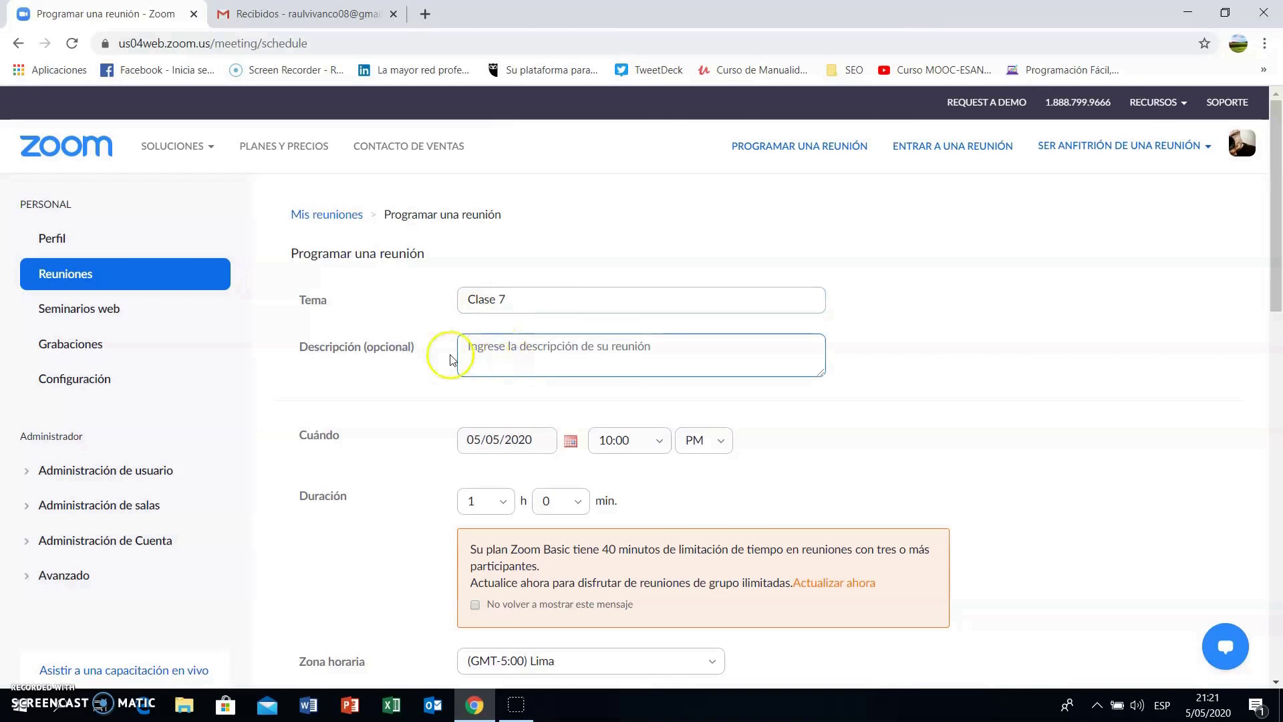
text(C)
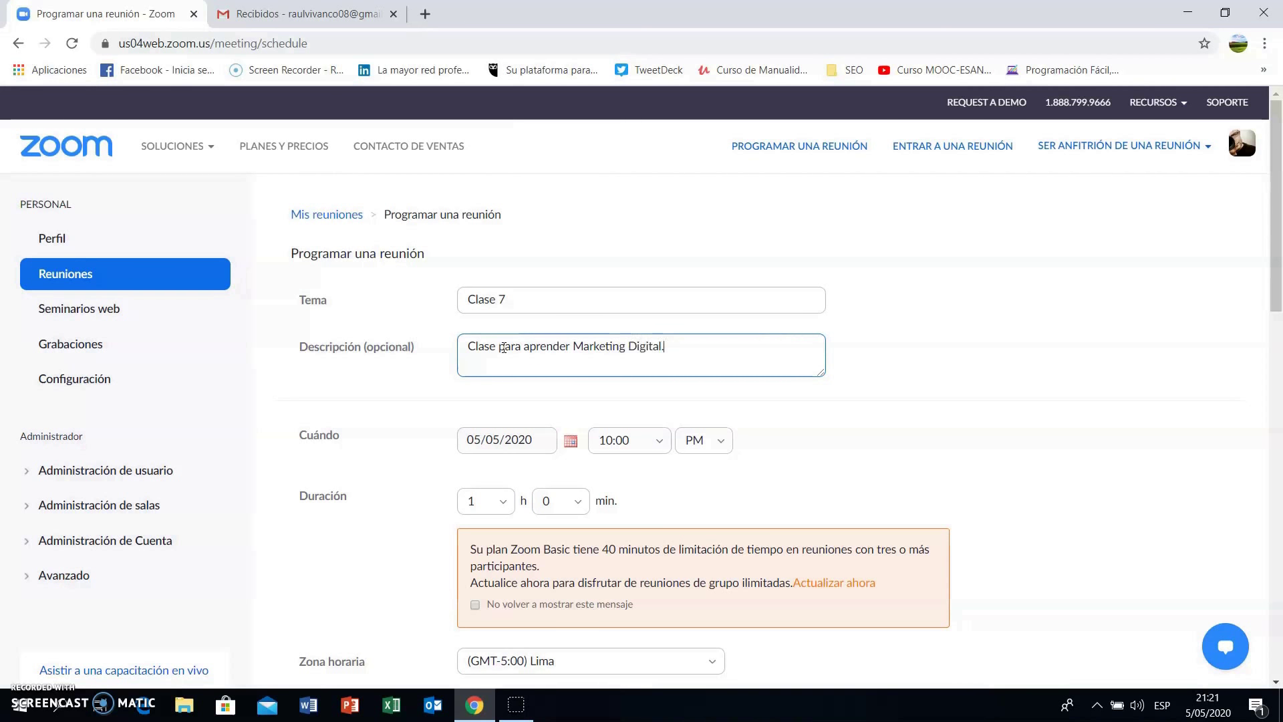
Step: Set the meeting's date to 12/05/2020 and its start time to 12:00 PM
scroll(836, 378, down, 1)
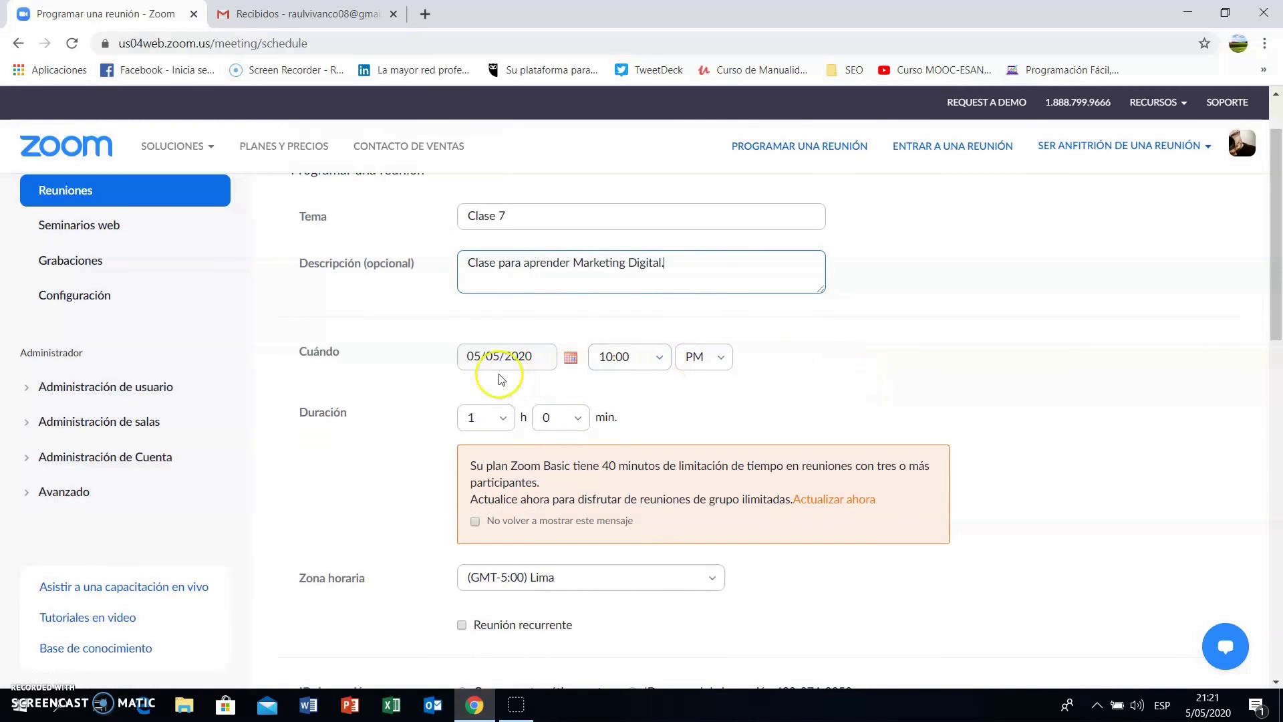
click(569, 358)
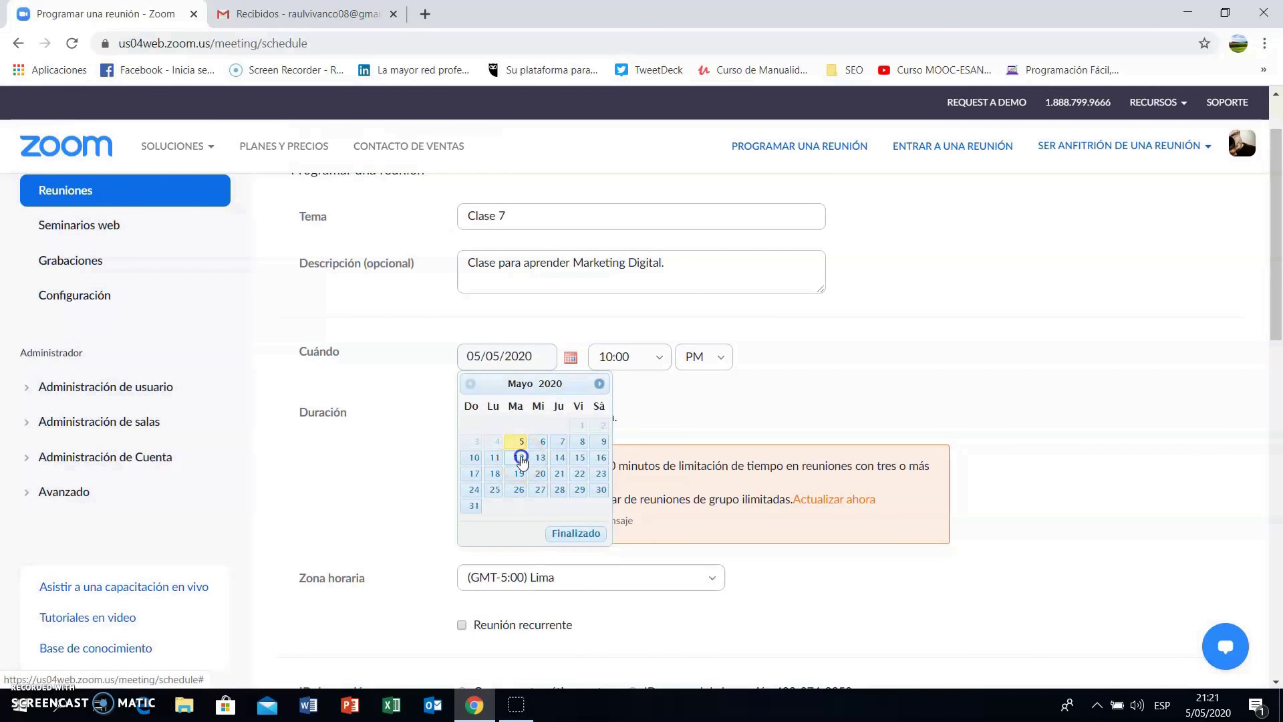
click(521, 459)
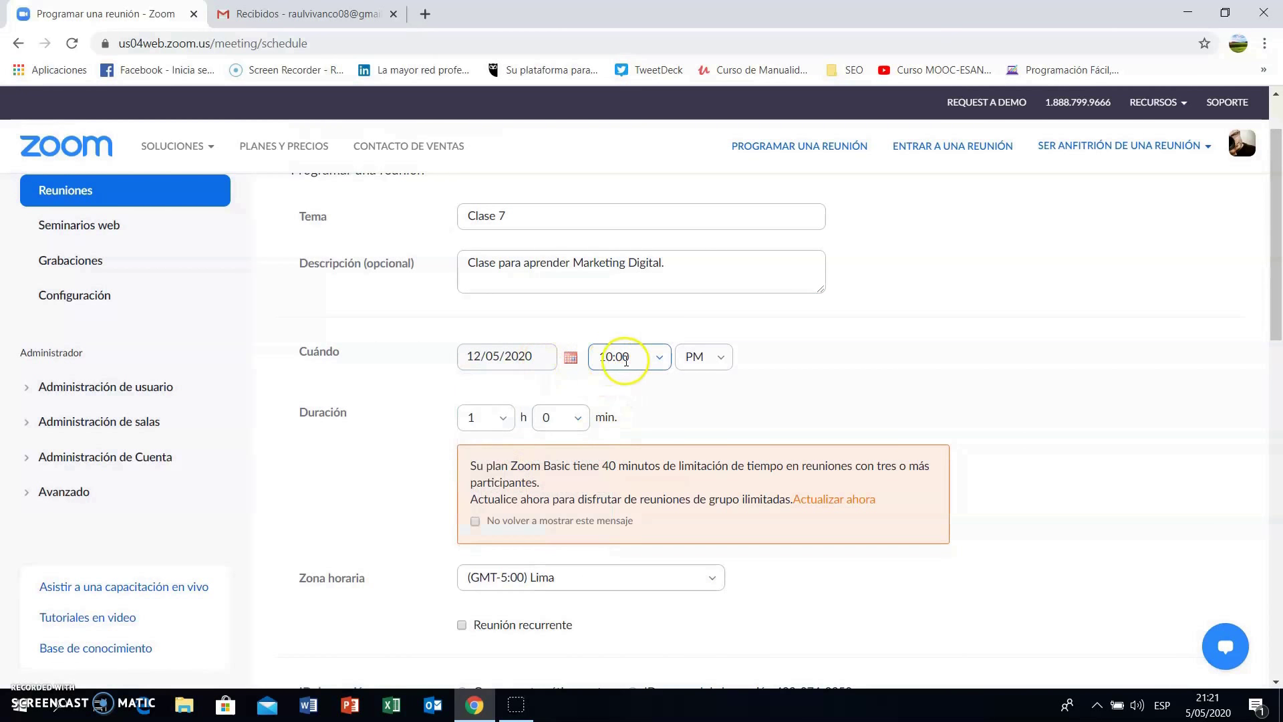
click(657, 357)
scroll(648, 461, down, 3)
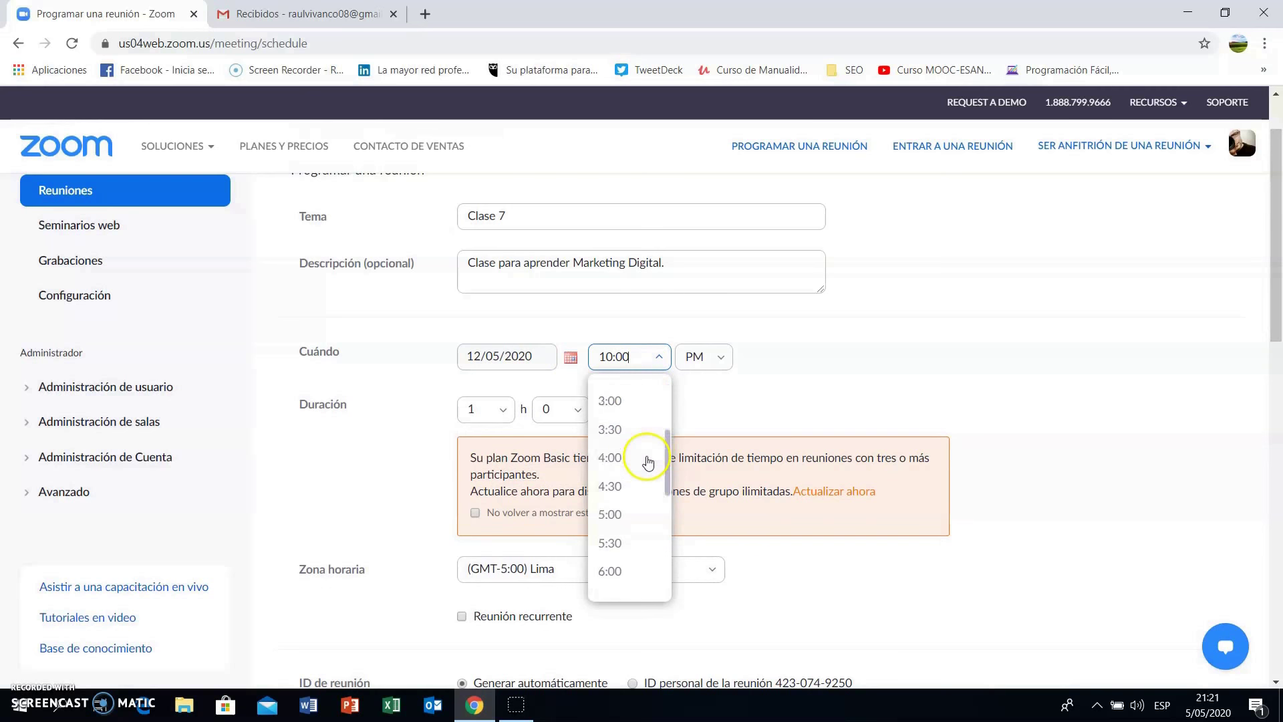
scroll(648, 461, down, 4)
scroll(645, 461, up, 6)
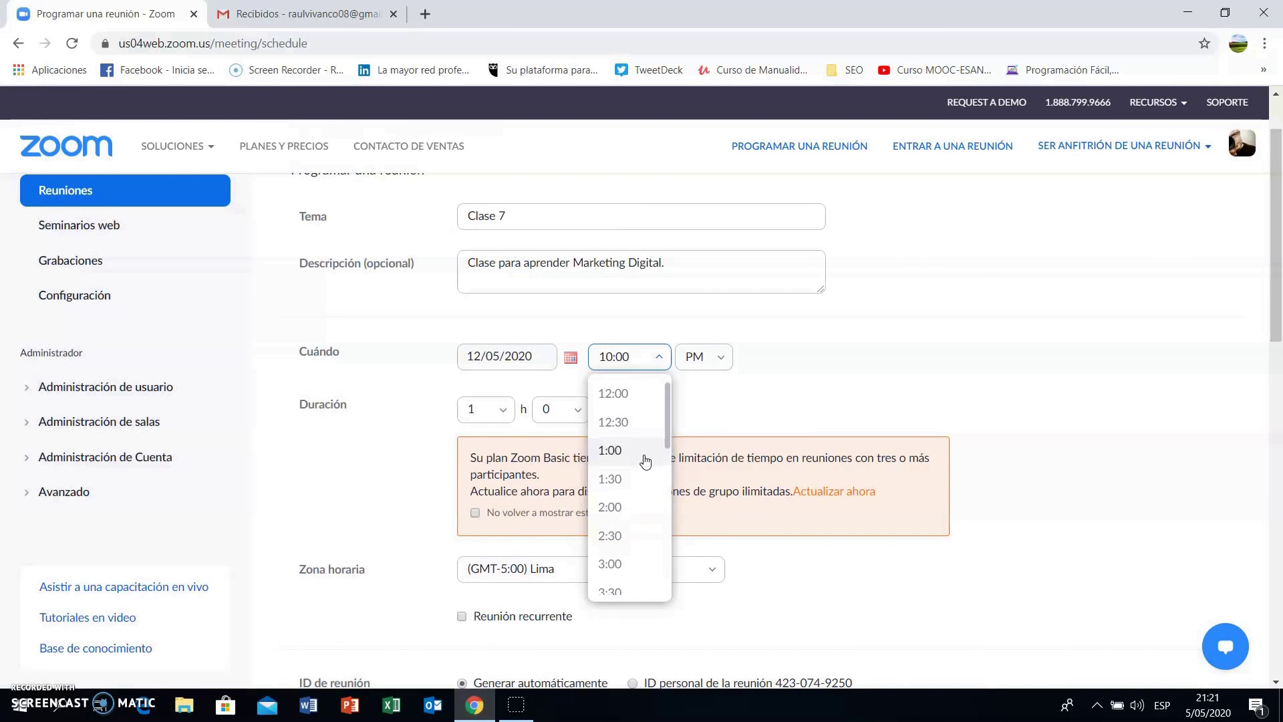
click(643, 393)
click(713, 356)
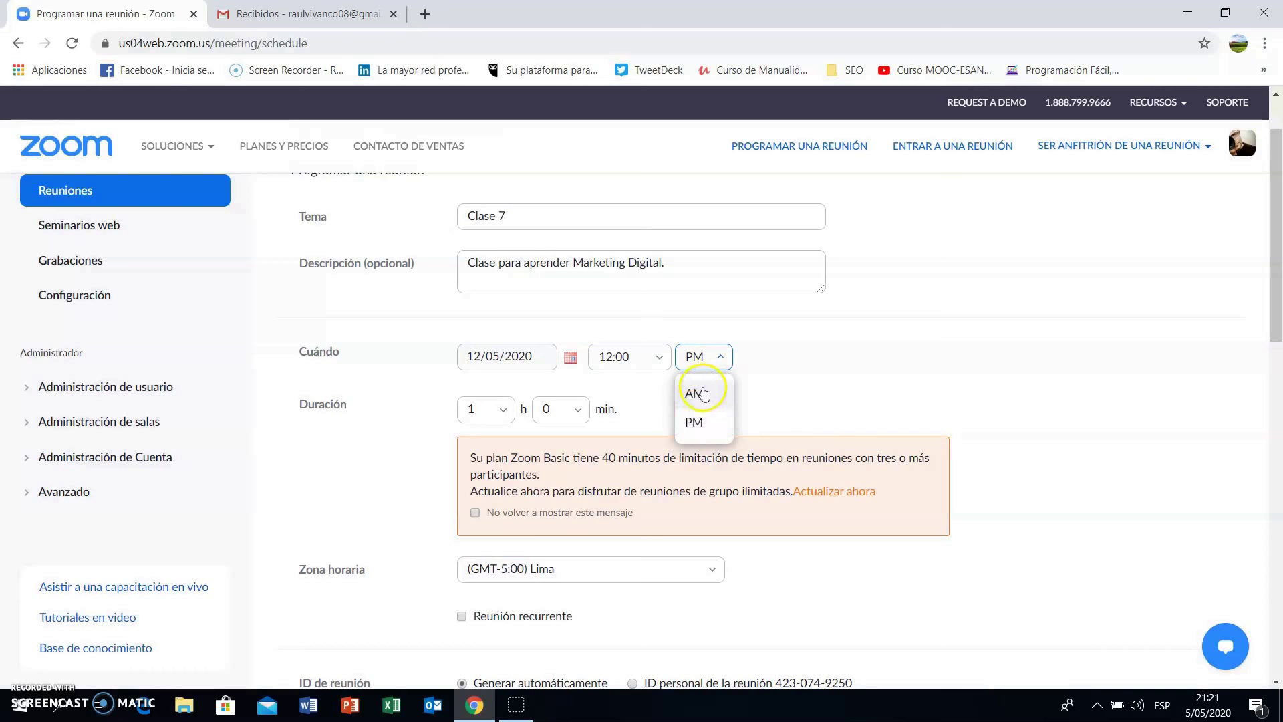
click(696, 424)
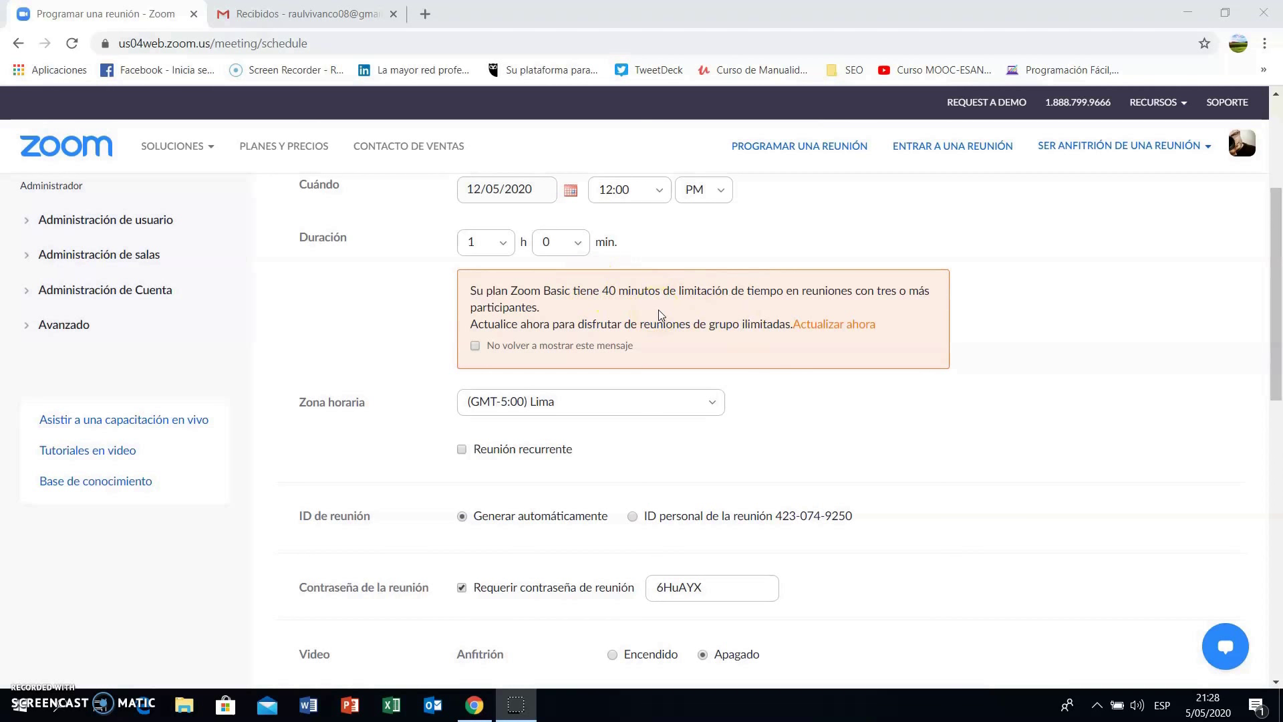
Step: Review the meeting form's plan time limit, time zone, meeting ID, password, video and audio settings
click(704, 302)
scroll(898, 352, down, 2)
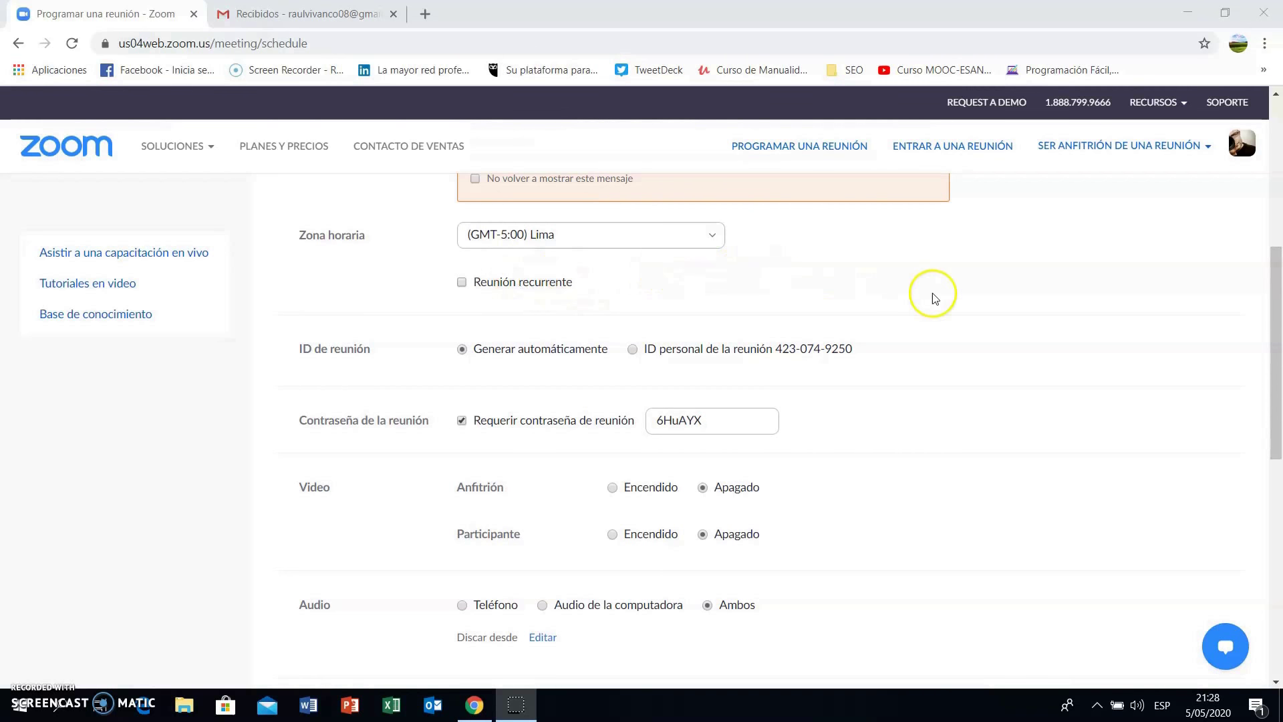
scroll(933, 295, down, 1)
scroll(929, 294, down, 1)
scroll(367, 252, up, 1)
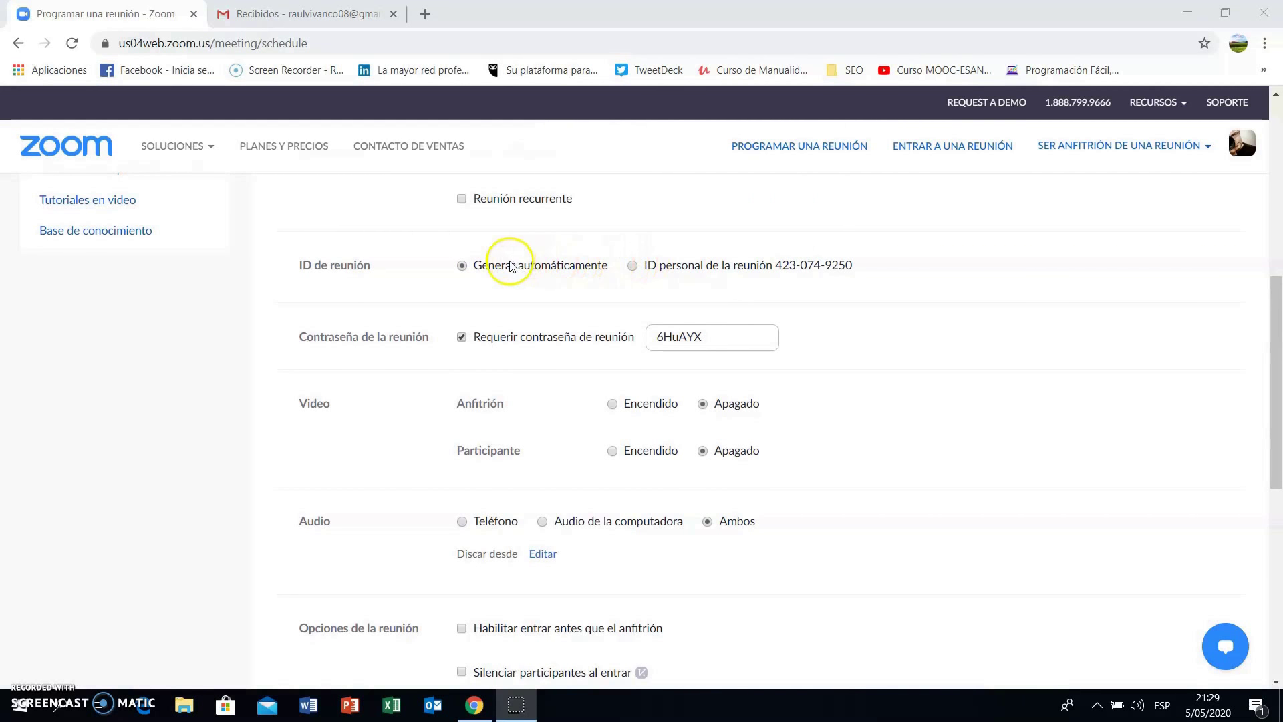
scroll(949, 343, down, 1)
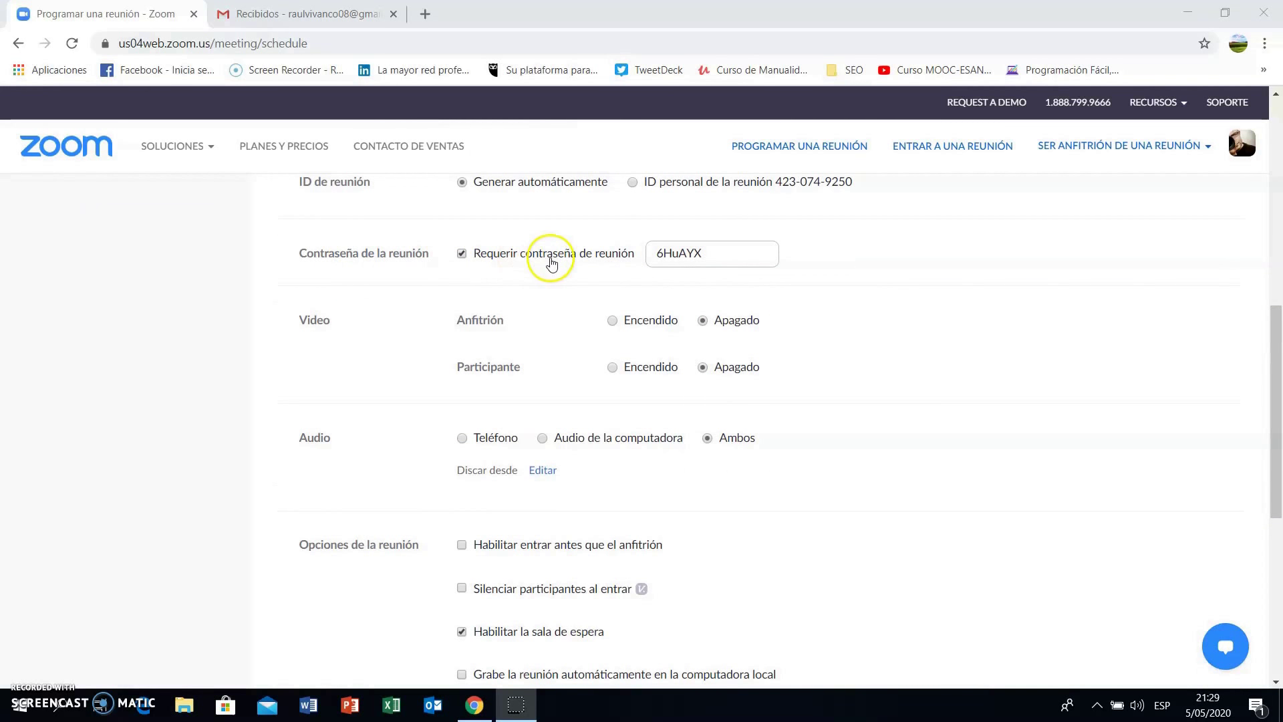
click(713, 254)
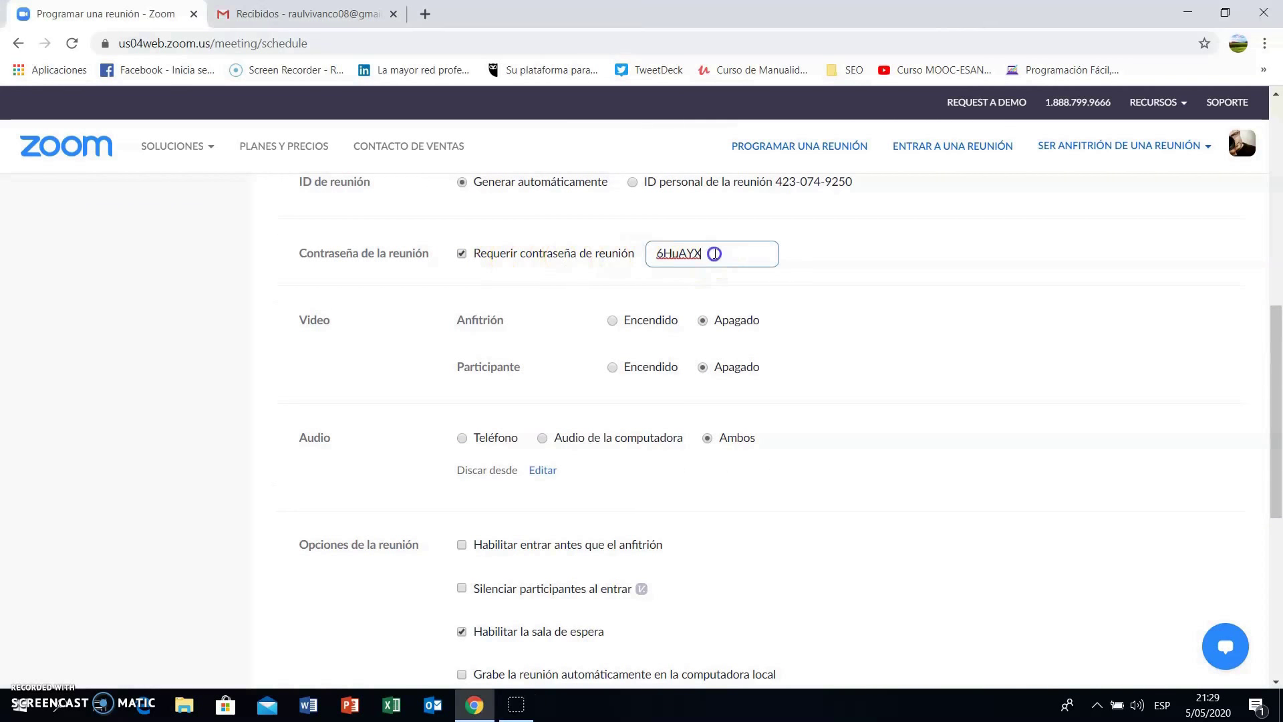
click(716, 254)
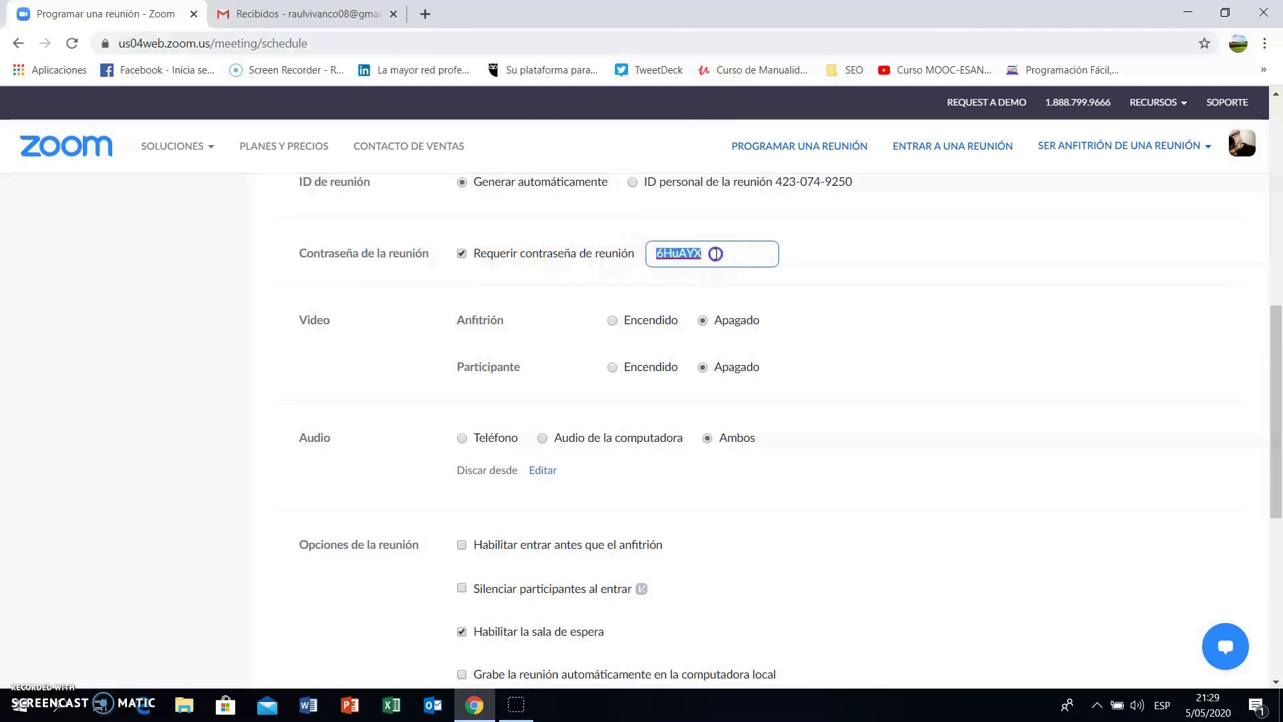
drag(715, 254, 639, 255)
click(729, 258)
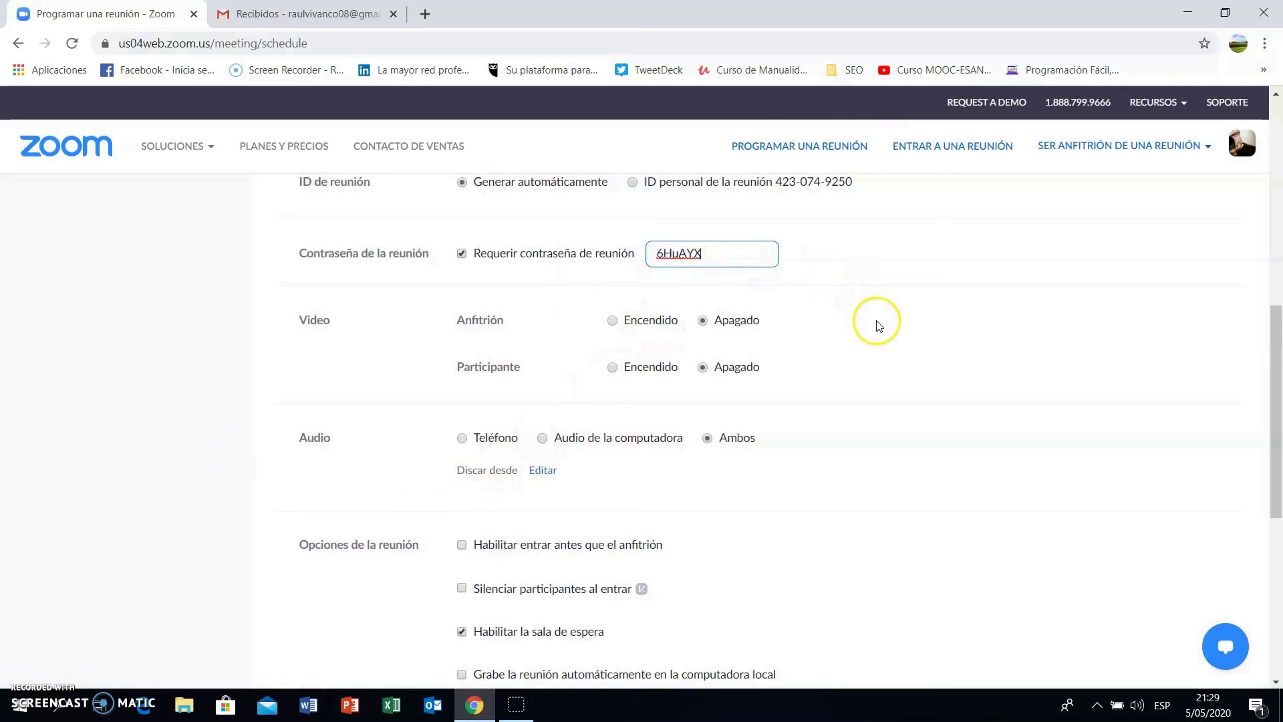
scroll(869, 327, down, 1)
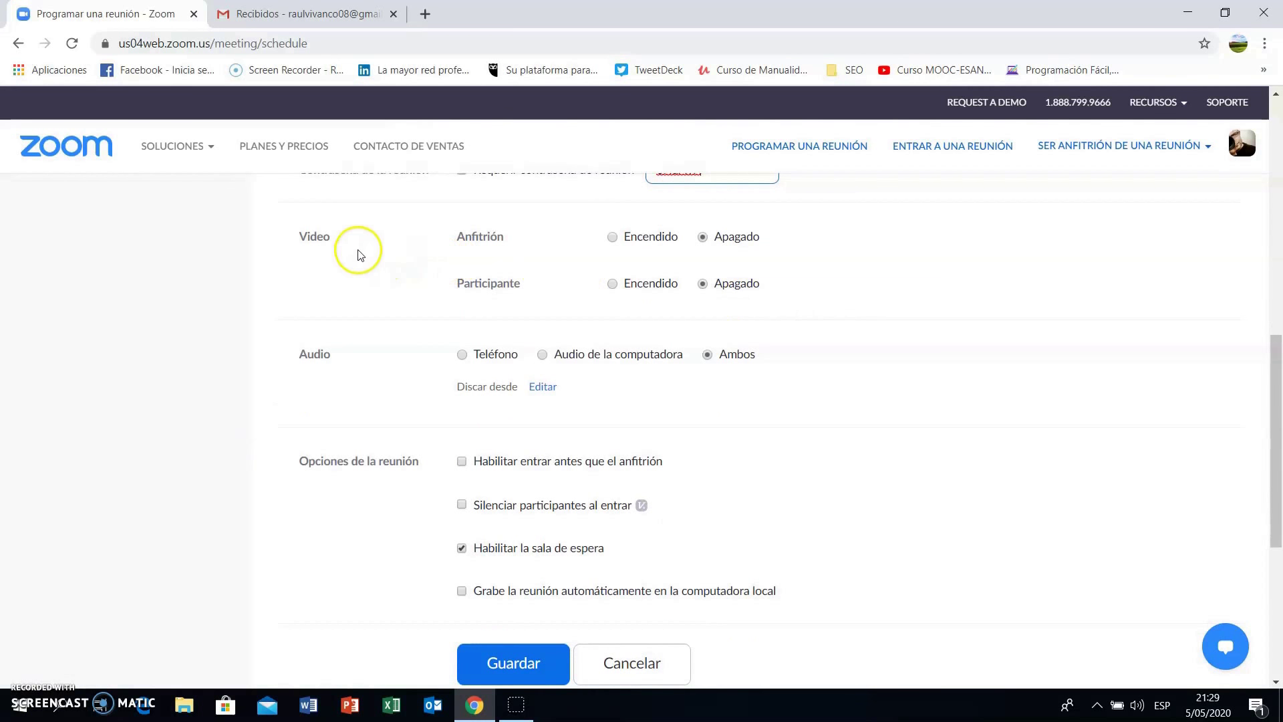
mouse_move(498, 243)
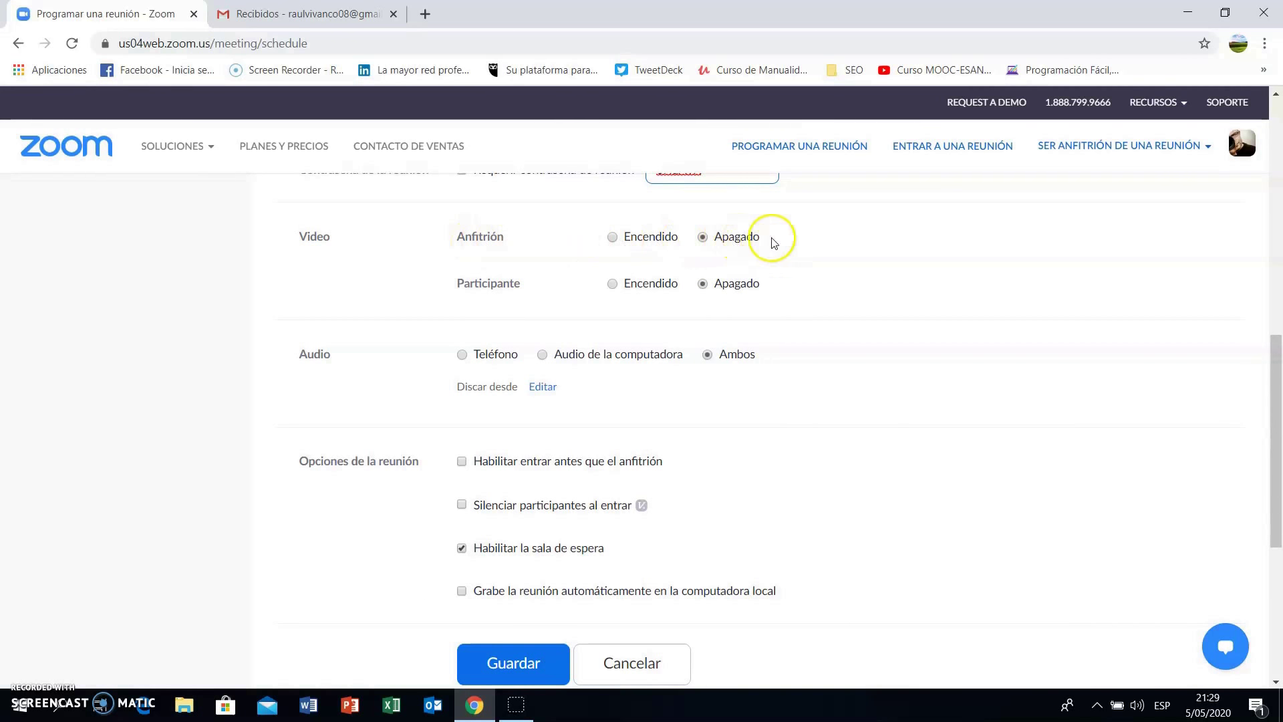
mouse_move(480, 292)
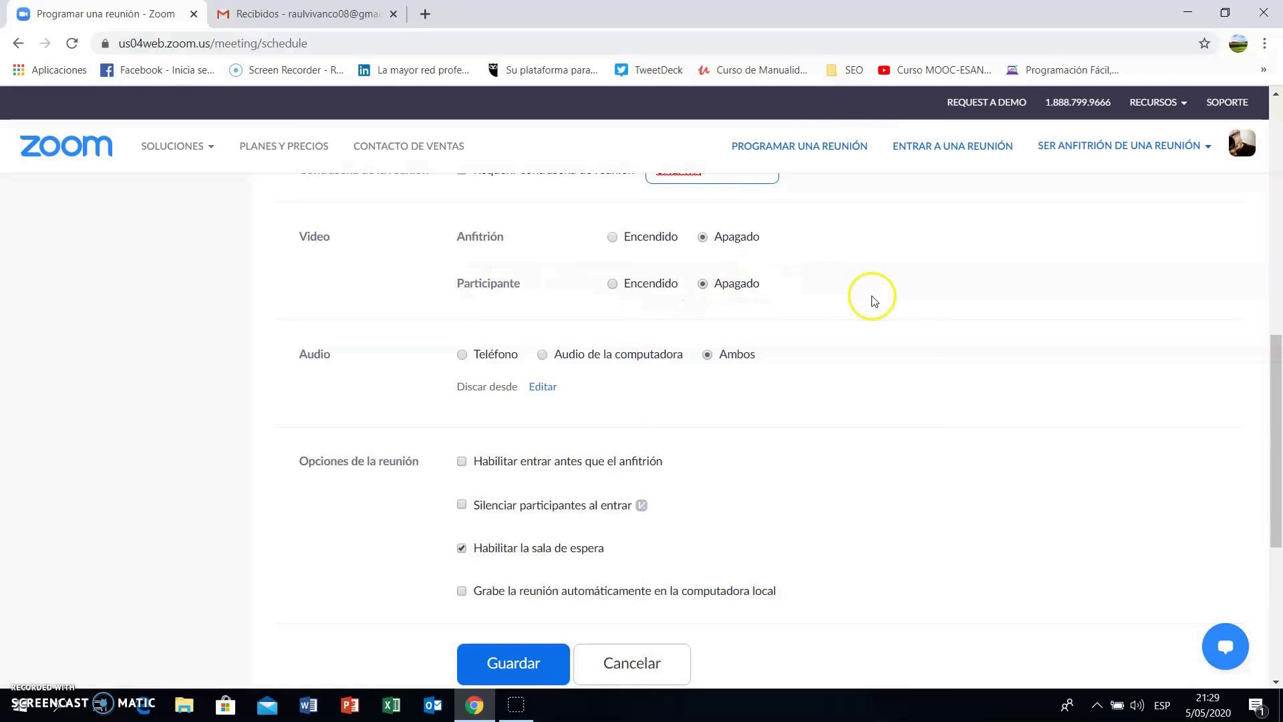
scroll(872, 301, down, 1)
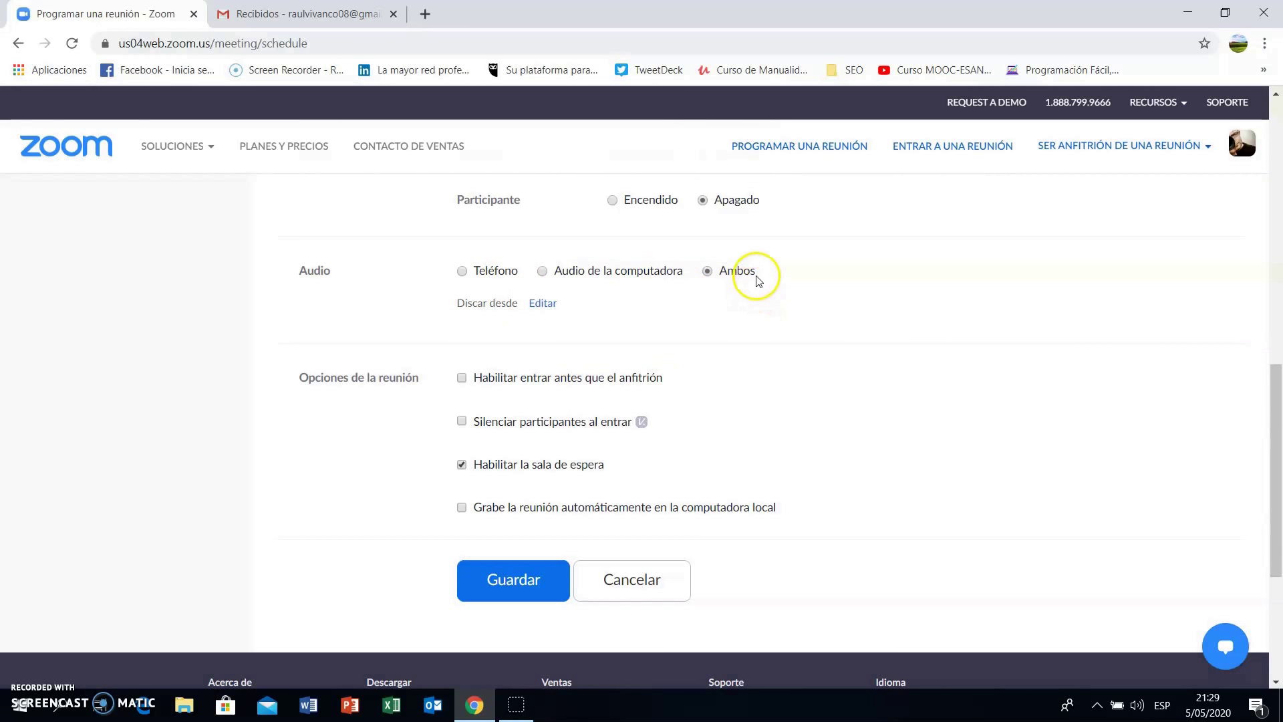
Step: Enable muting participants on entry and automatic local recording, disable the waiting room, and save the meeting
scroll(896, 341, down, 1)
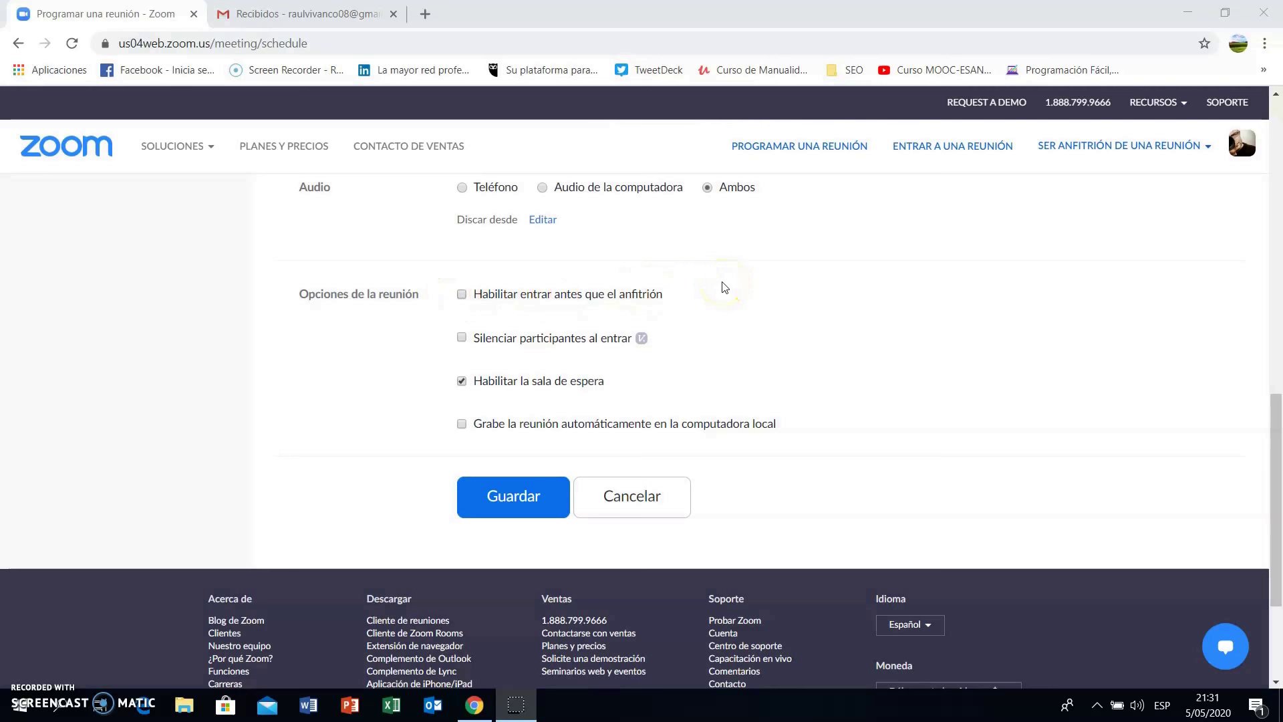
click(462, 338)
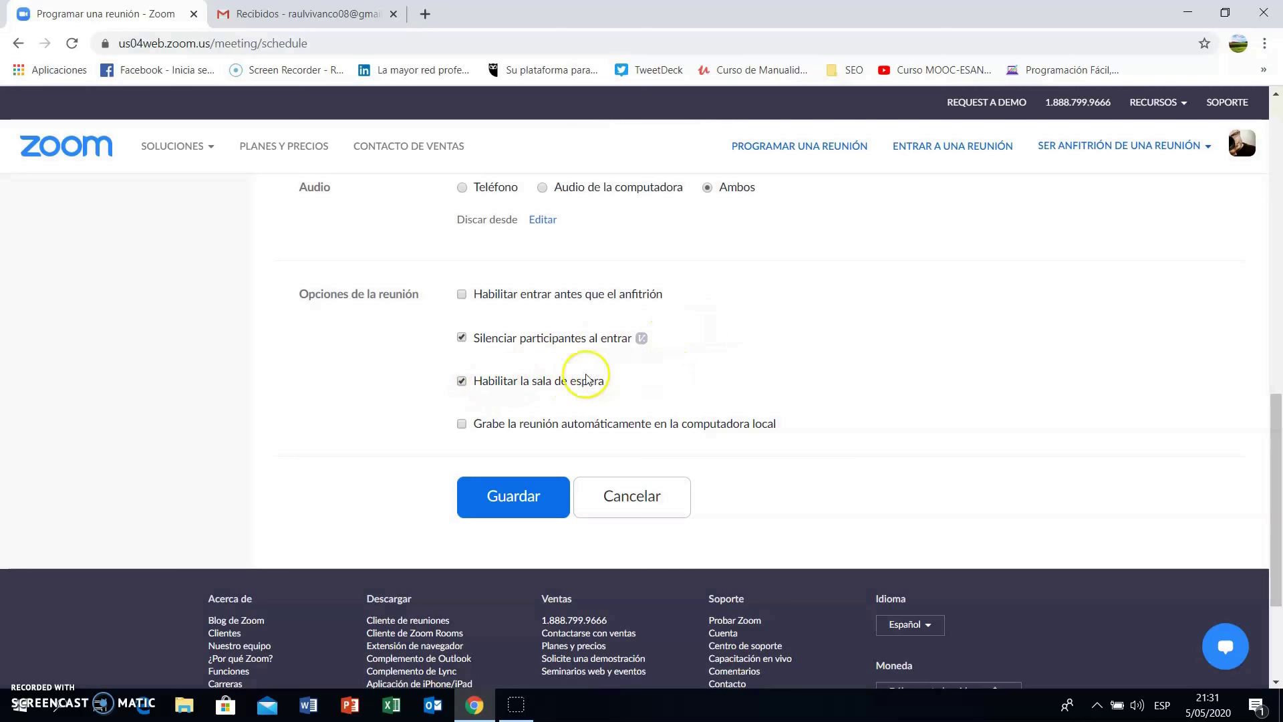
click(461, 383)
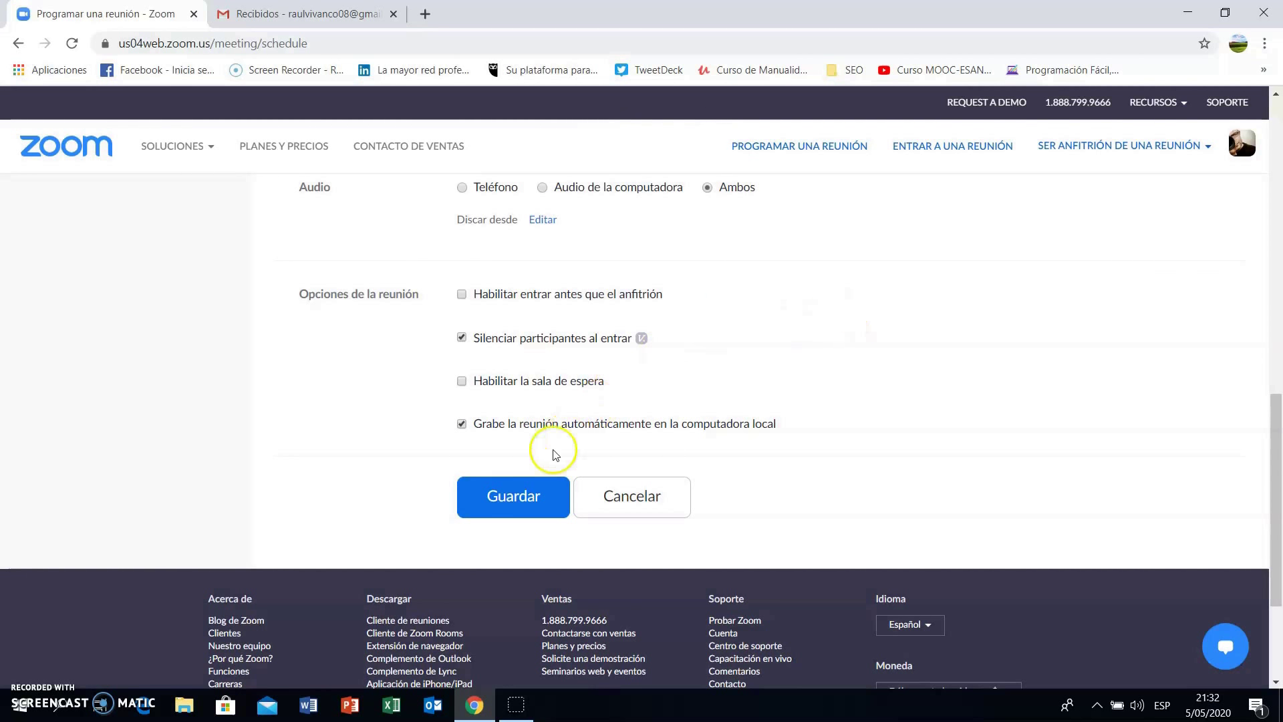
click(522, 500)
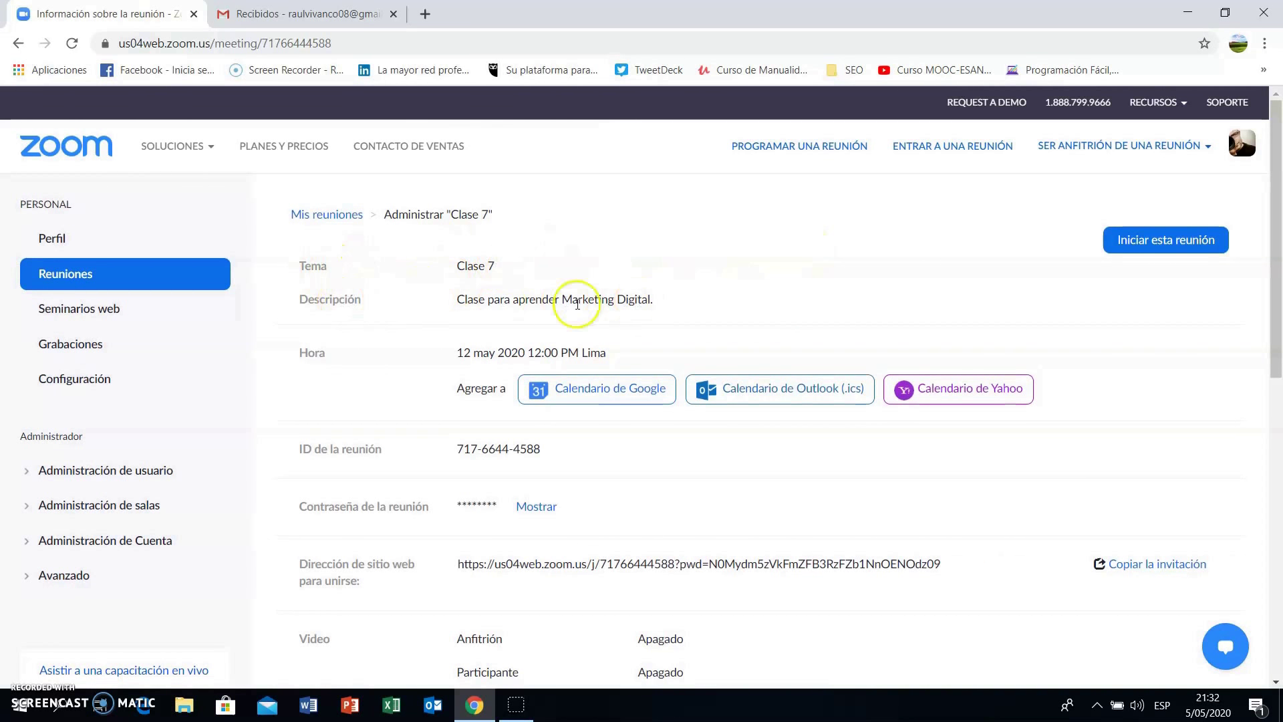
Step: Check the saved meeting's details and copy its full invitation text
scroll(497, 421, down, 1)
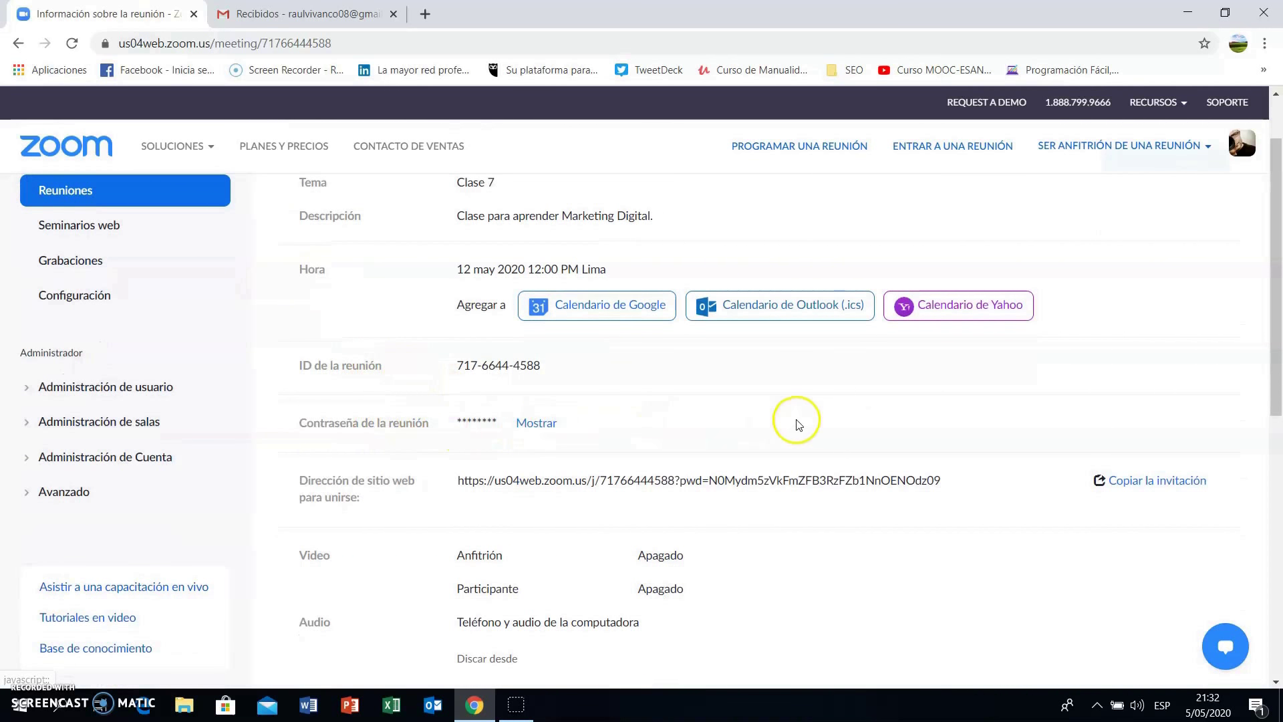
scroll(789, 421, down, 2)
scroll(435, 404, down, 2)
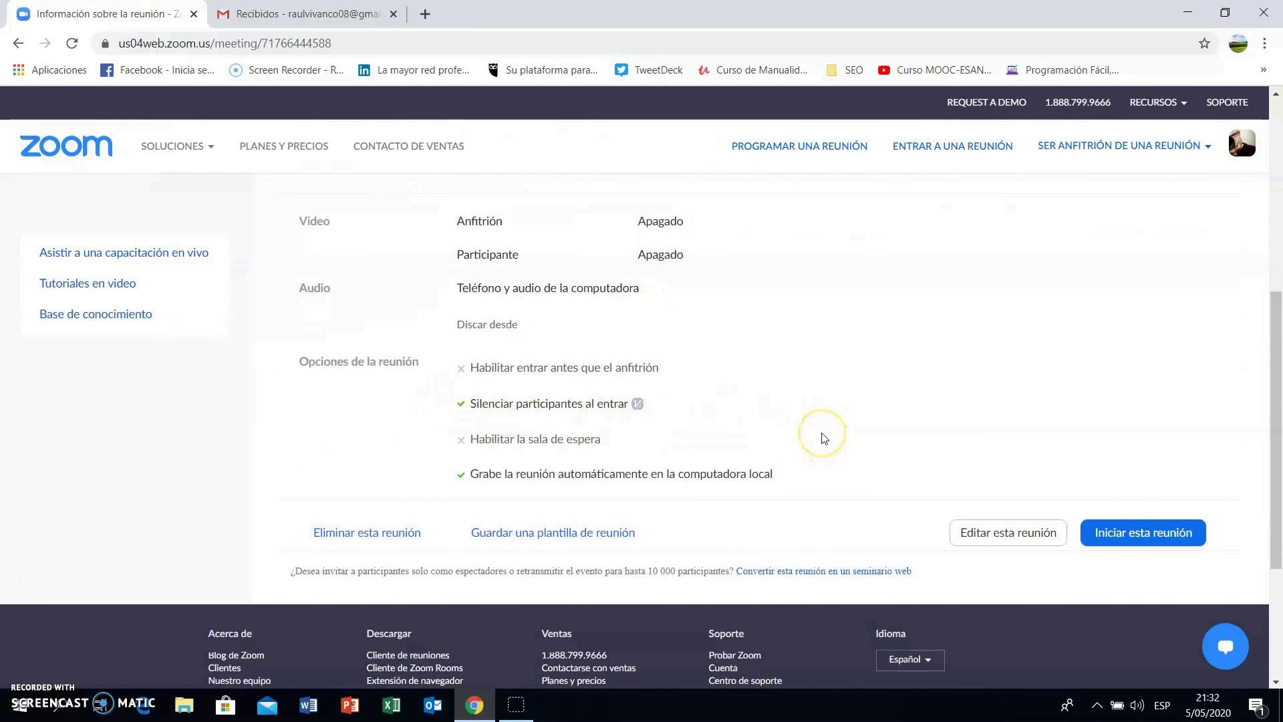
scroll(824, 439, up, 4)
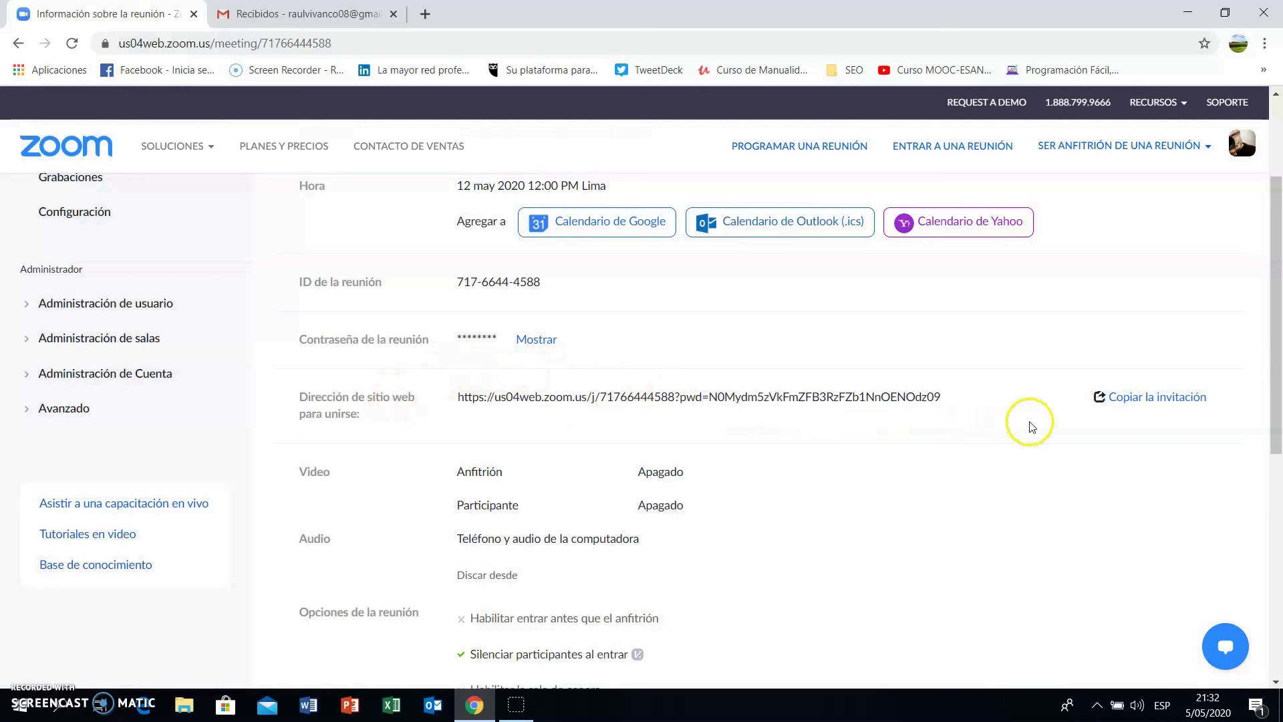
click(1128, 400)
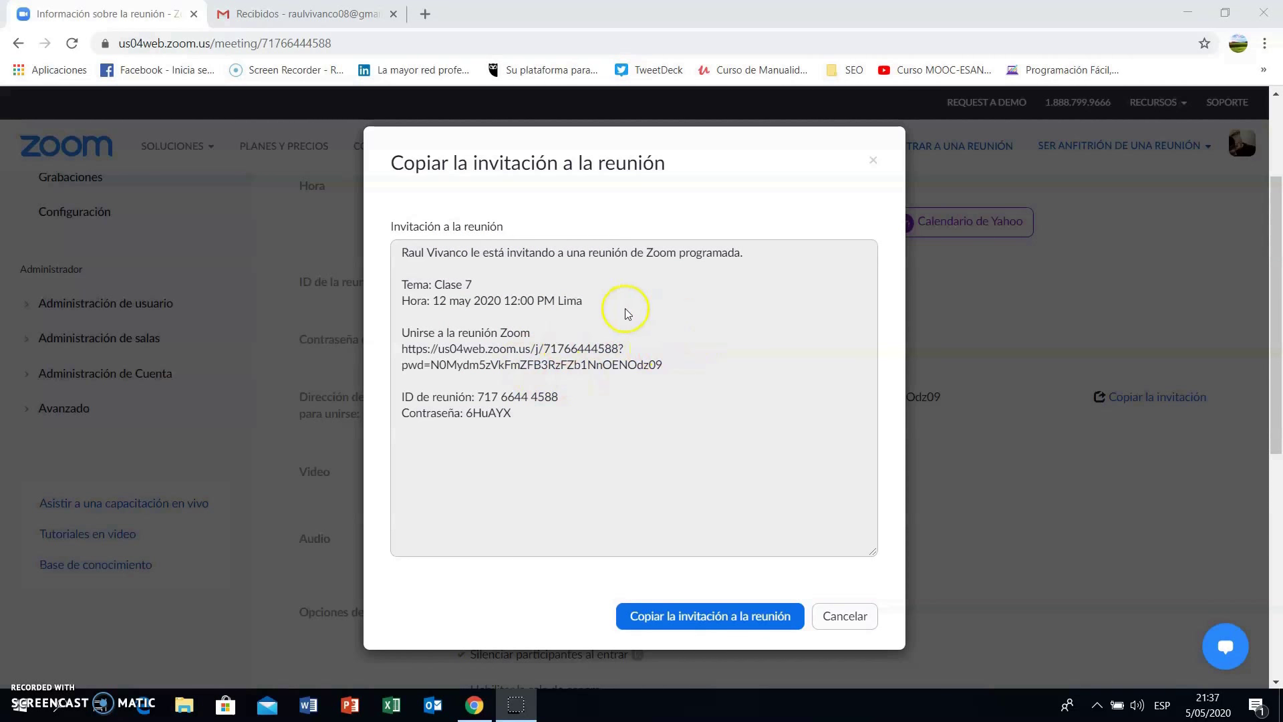
click(732, 623)
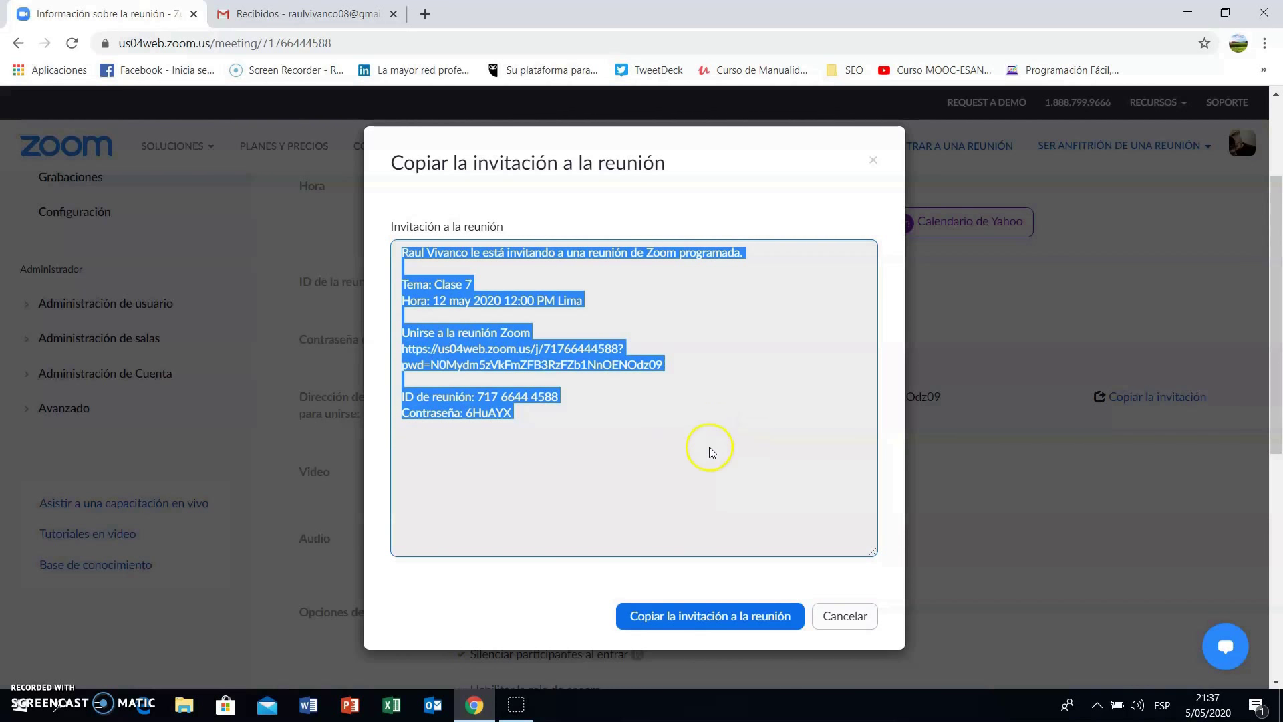
Step: Switch to Gmail and start a new message with the subject "CLASE DE MARKETING DIGITAL"
click(300, 12)
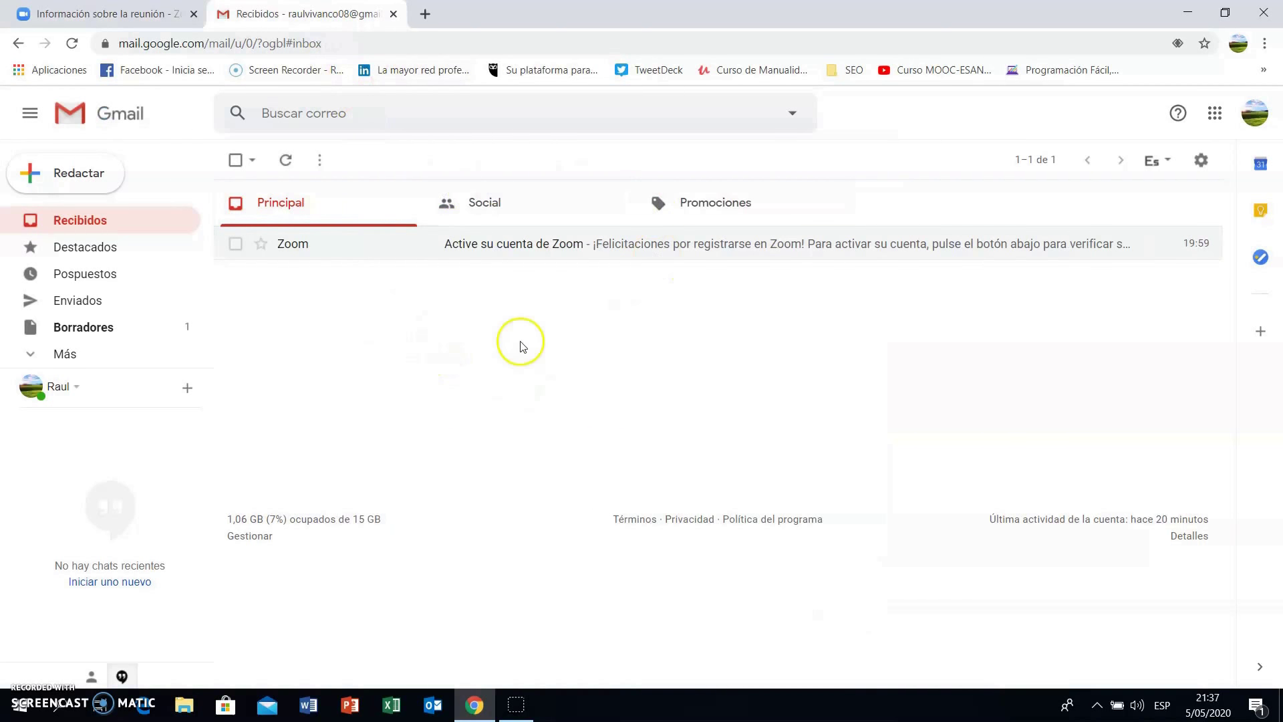
click(74, 178)
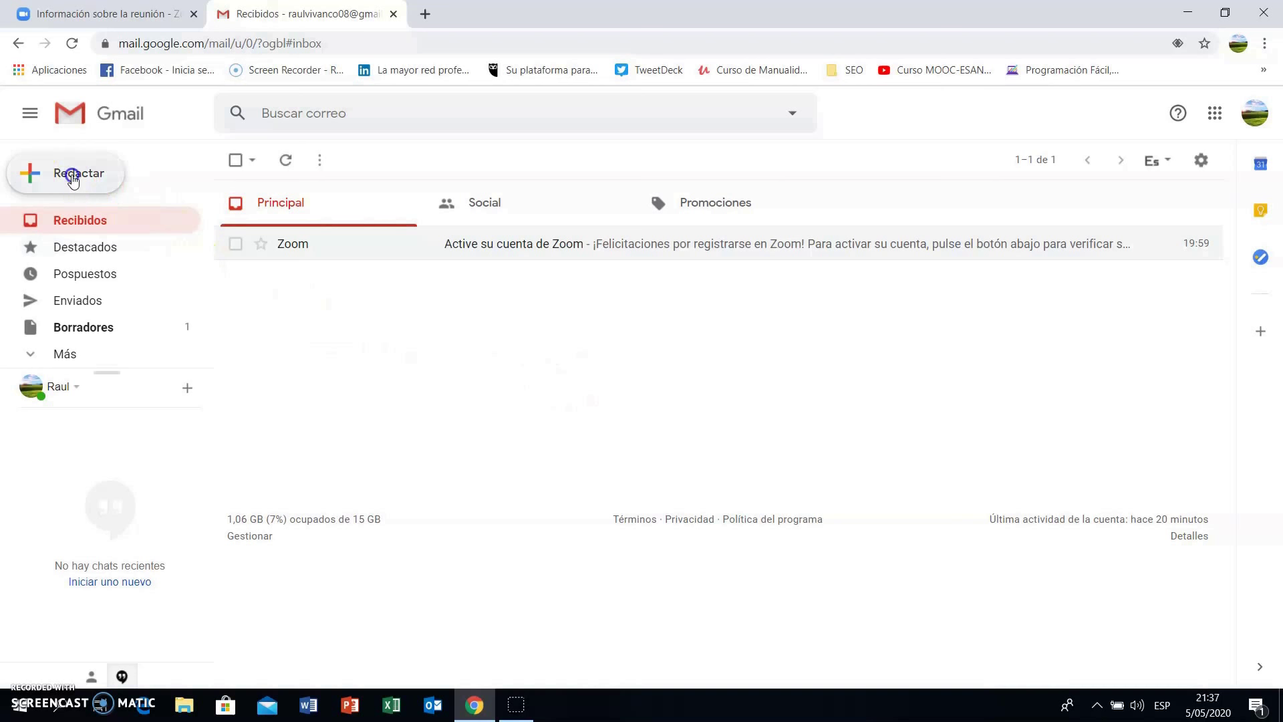
click(809, 347)
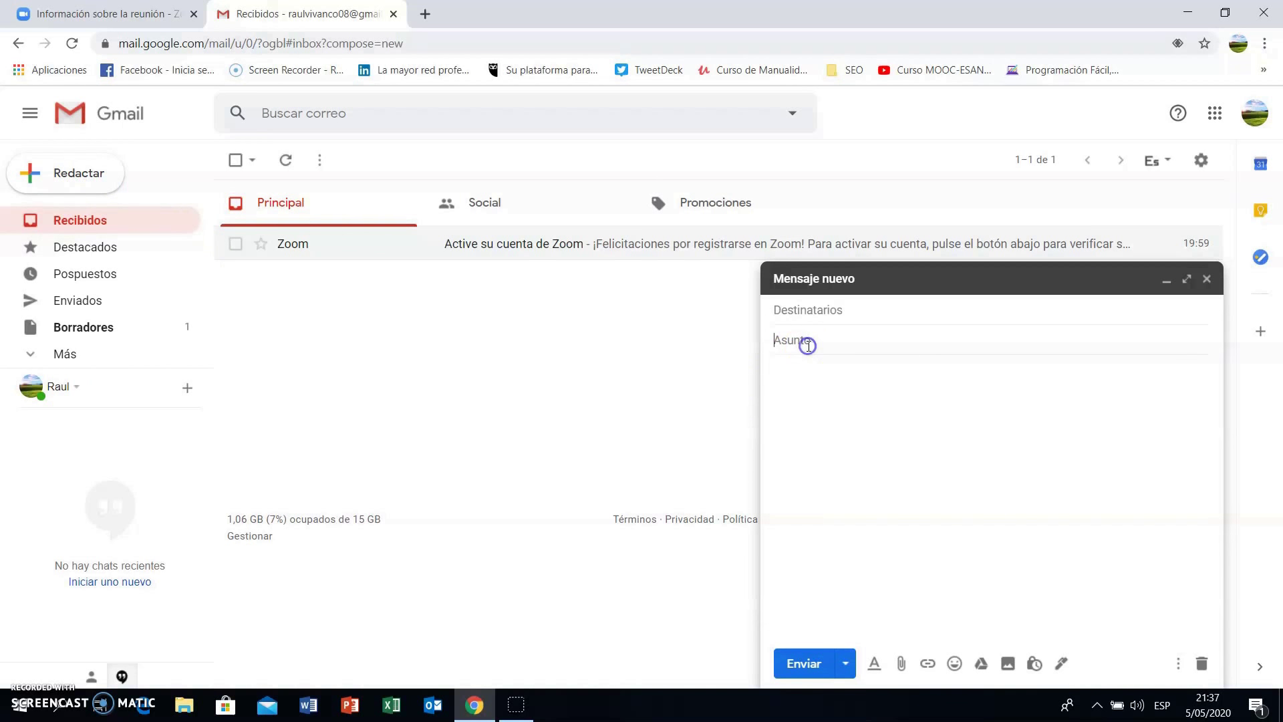
text(CLASE D)
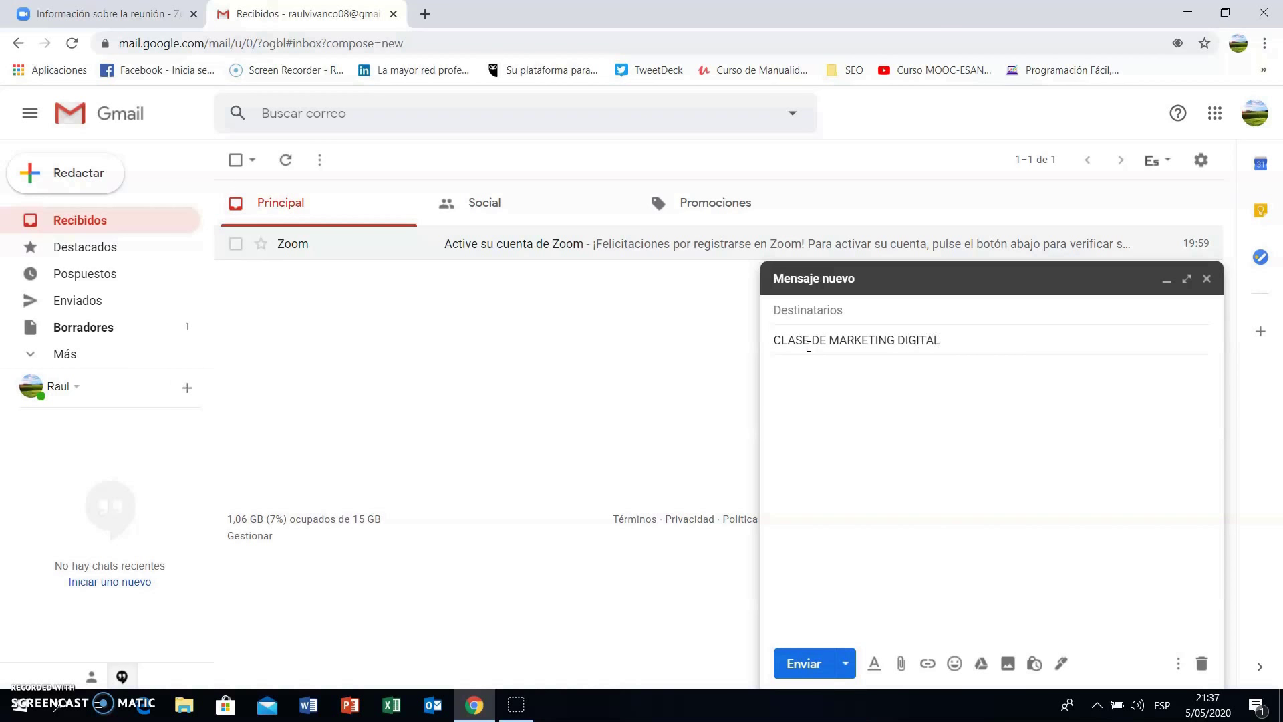
Step: Complete the subject "CLASE DE MARKETING DIGITAL" and paste the copied Zoom invitation into the message body
text(E MARKETING DIGITAL)
click(809, 382)
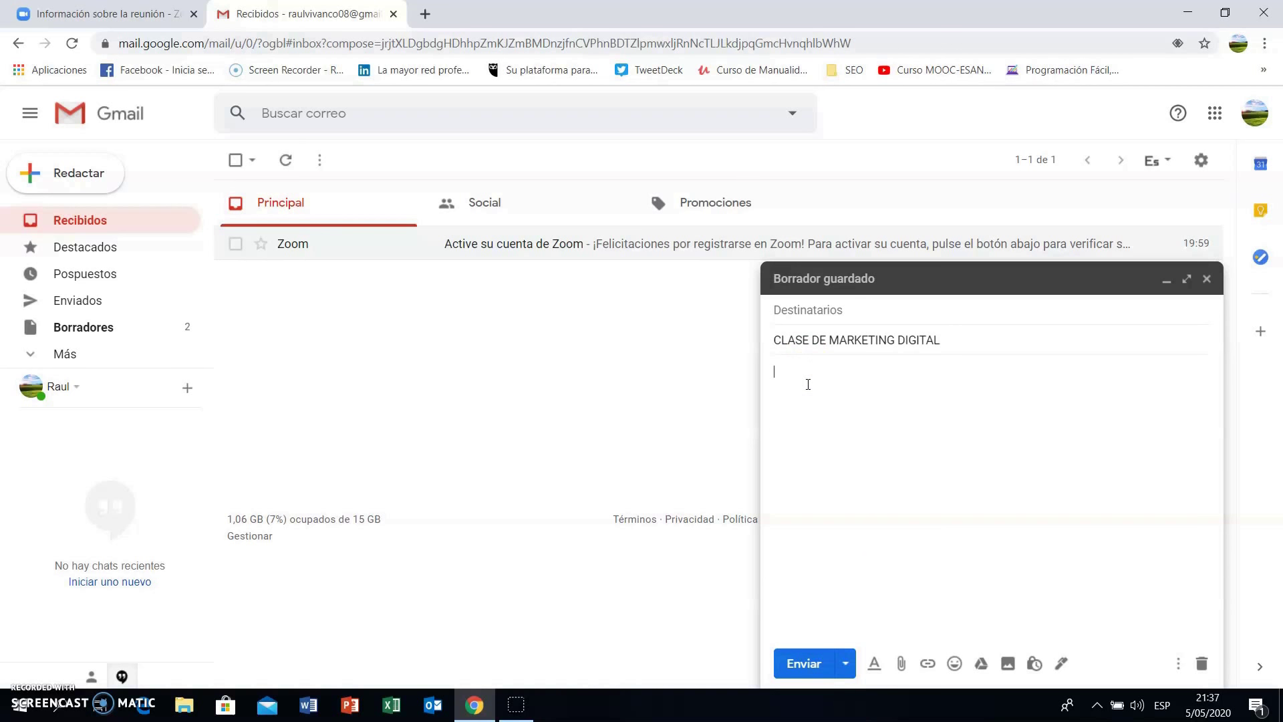
right_click(803, 382)
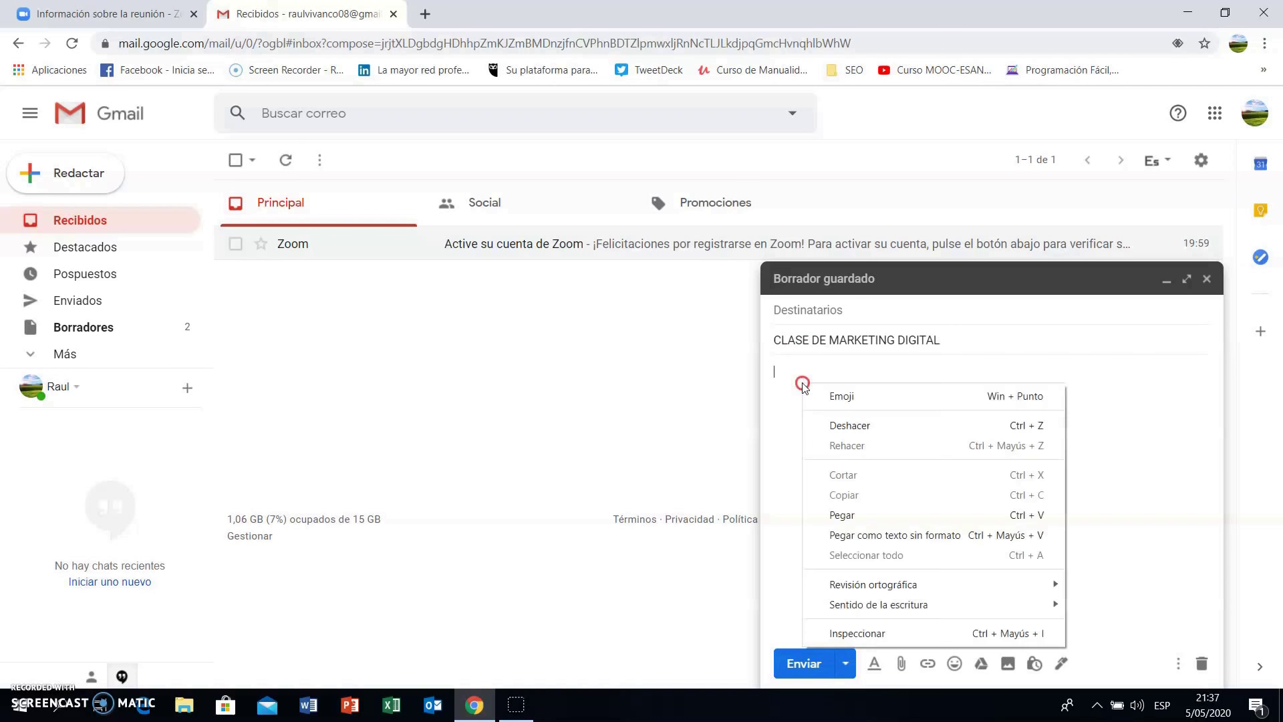
click(879, 515)
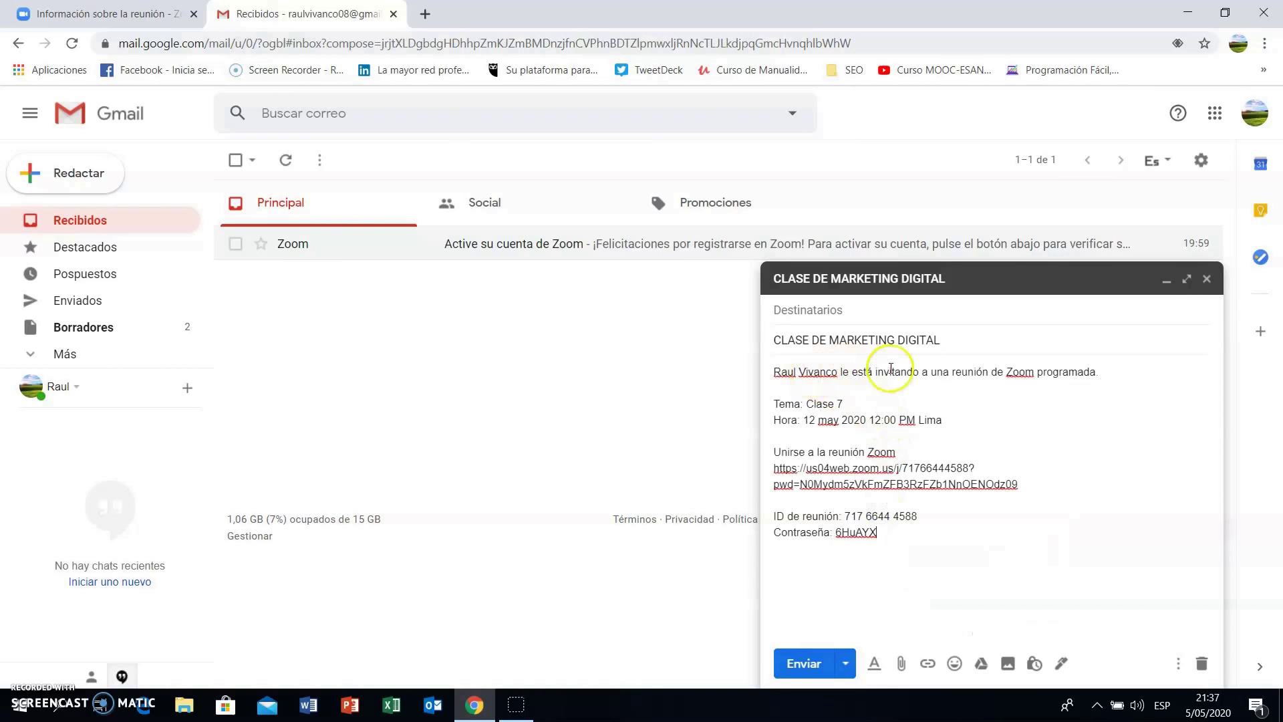
Step: Enlarge all of the pasted invitation text in the message body to the Grande size
drag(916, 547, 775, 366)
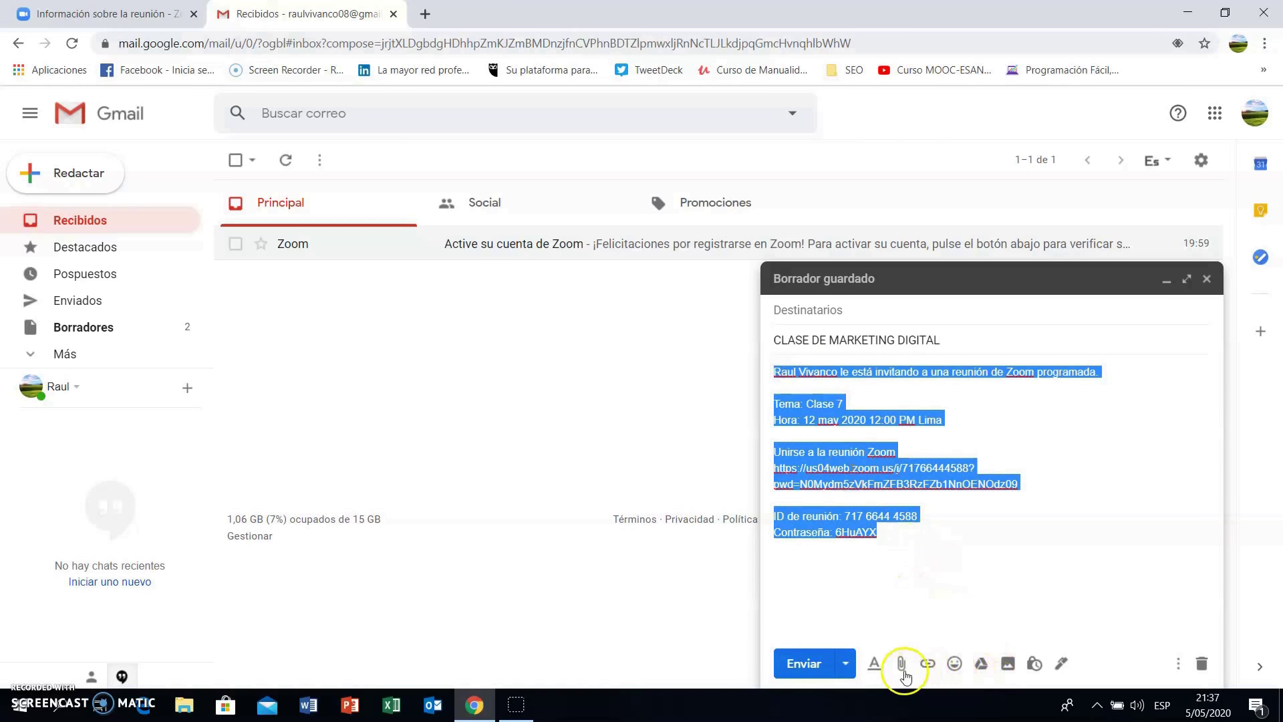
click(873, 665)
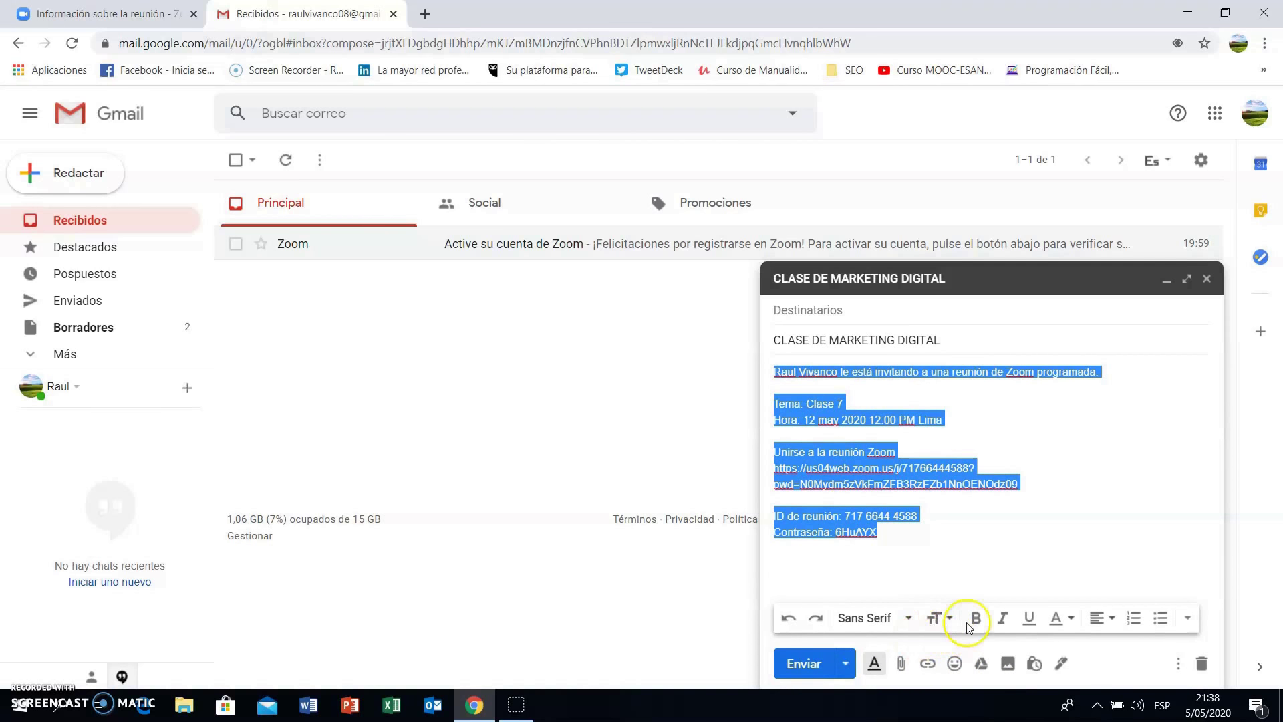
click(952, 619)
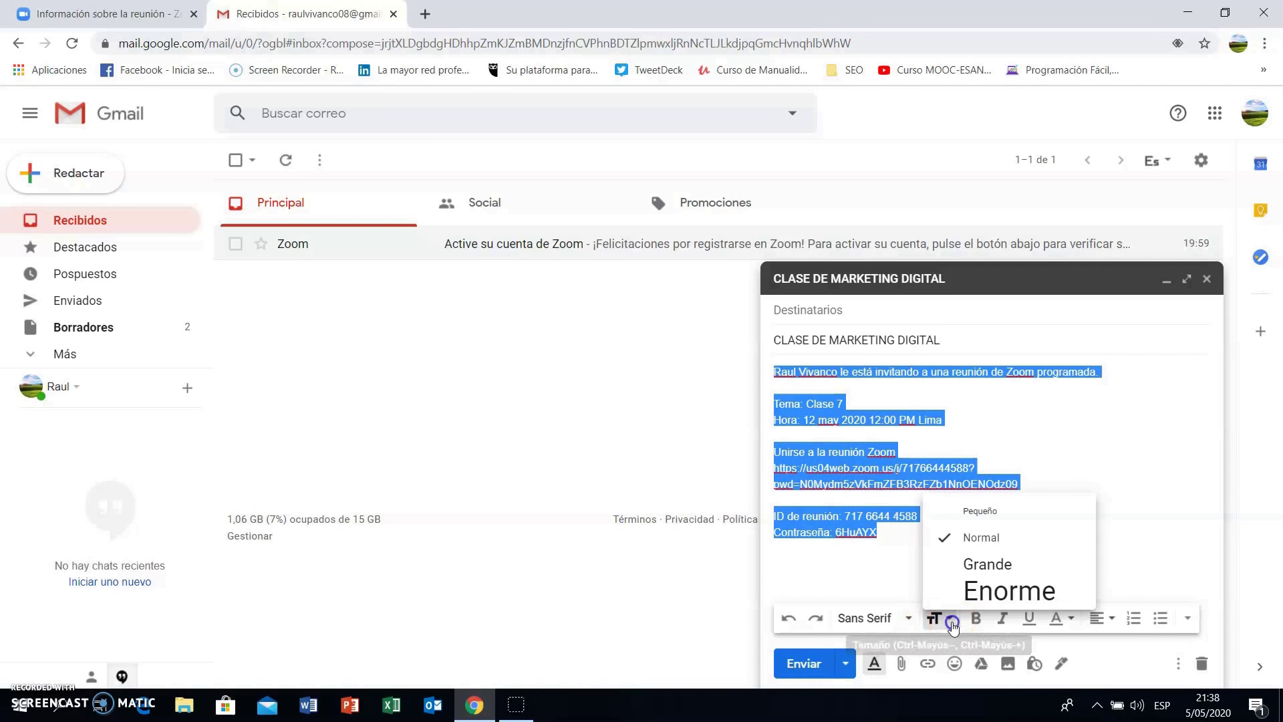
click(967, 564)
click(1029, 484)
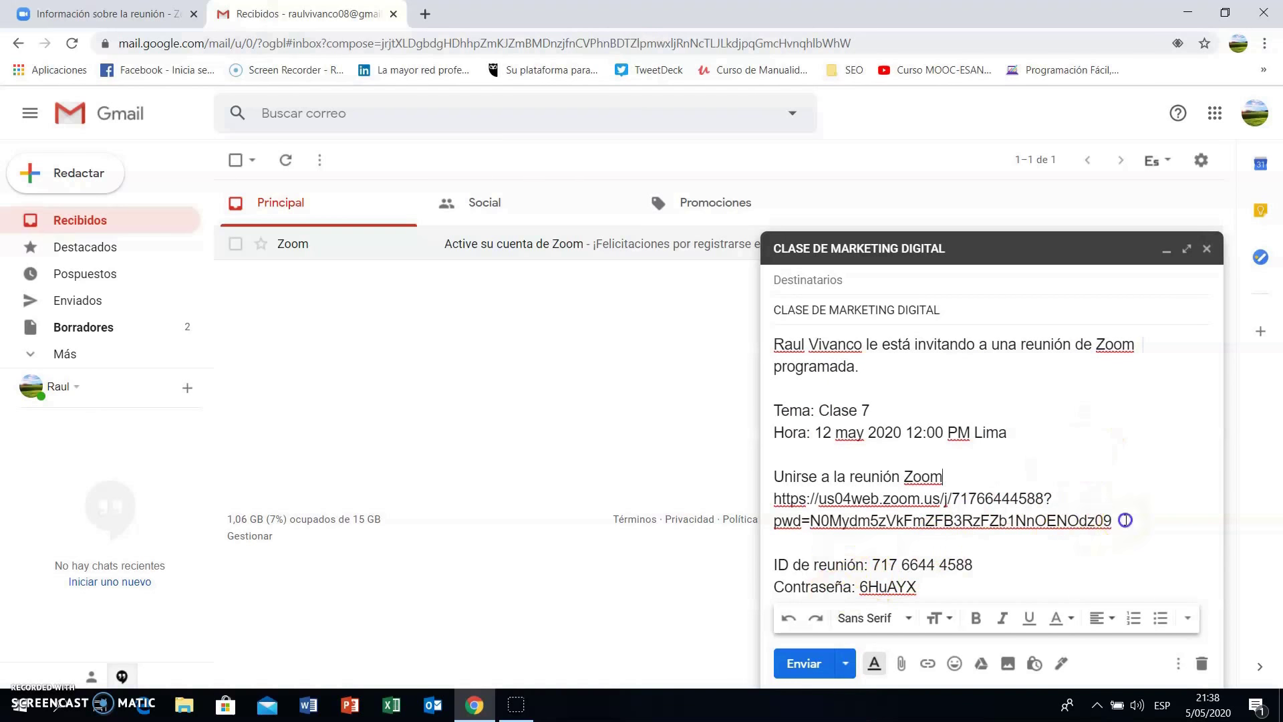
Step: Examine the Zoom joining link in the message body
drag(1125, 520, 773, 500)
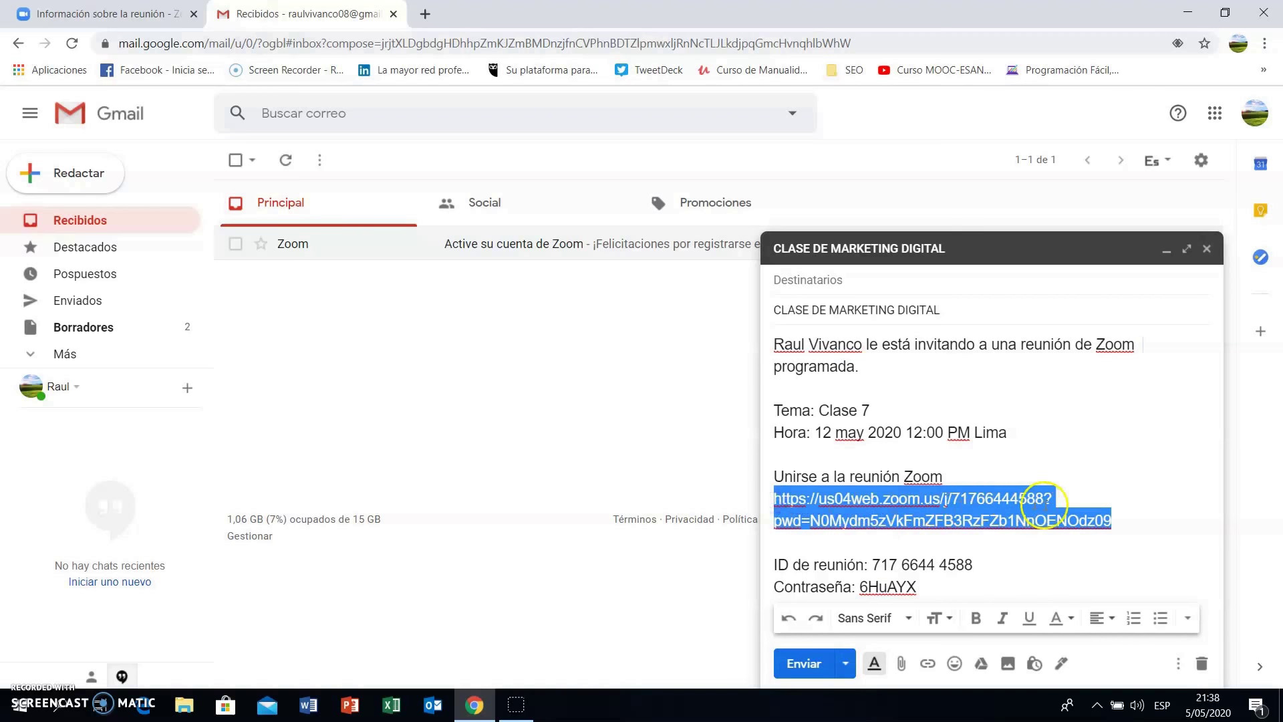
click(1043, 502)
drag(1139, 518, 765, 503)
click(1067, 437)
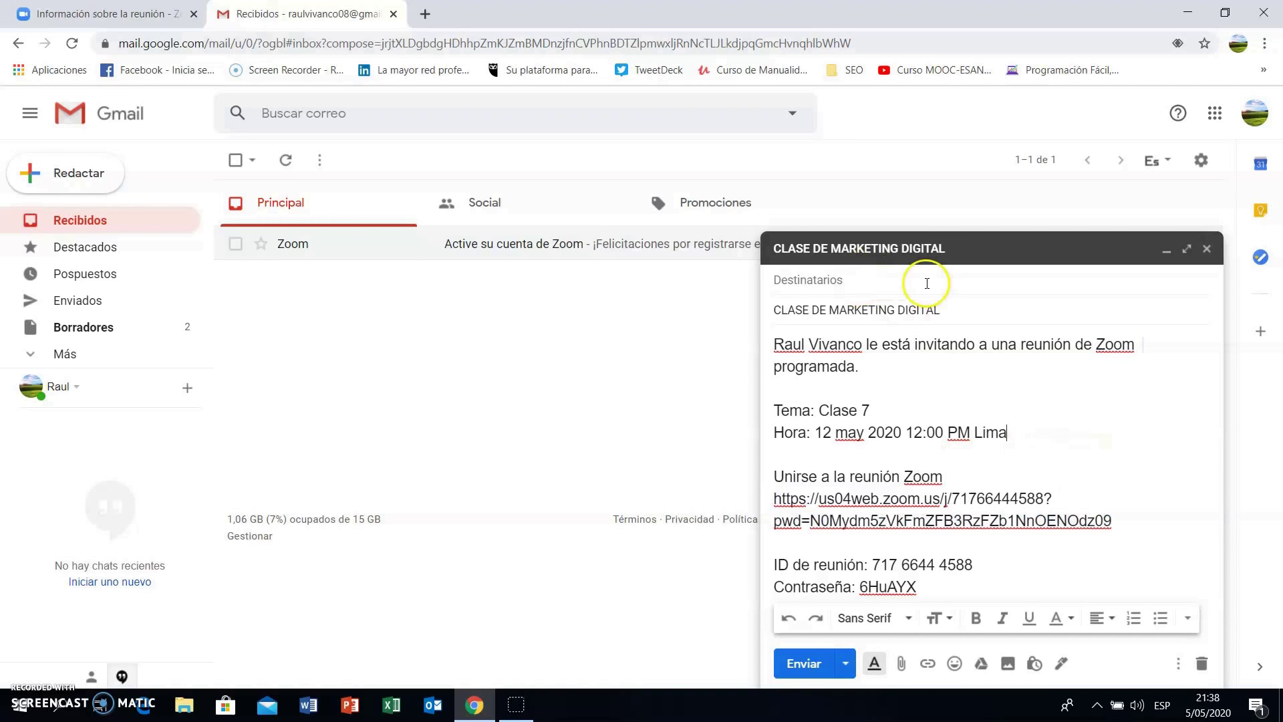
Step: Add the two participants' e-mail addresses to the message as blind-copy (CCO) recipients
click(900, 286)
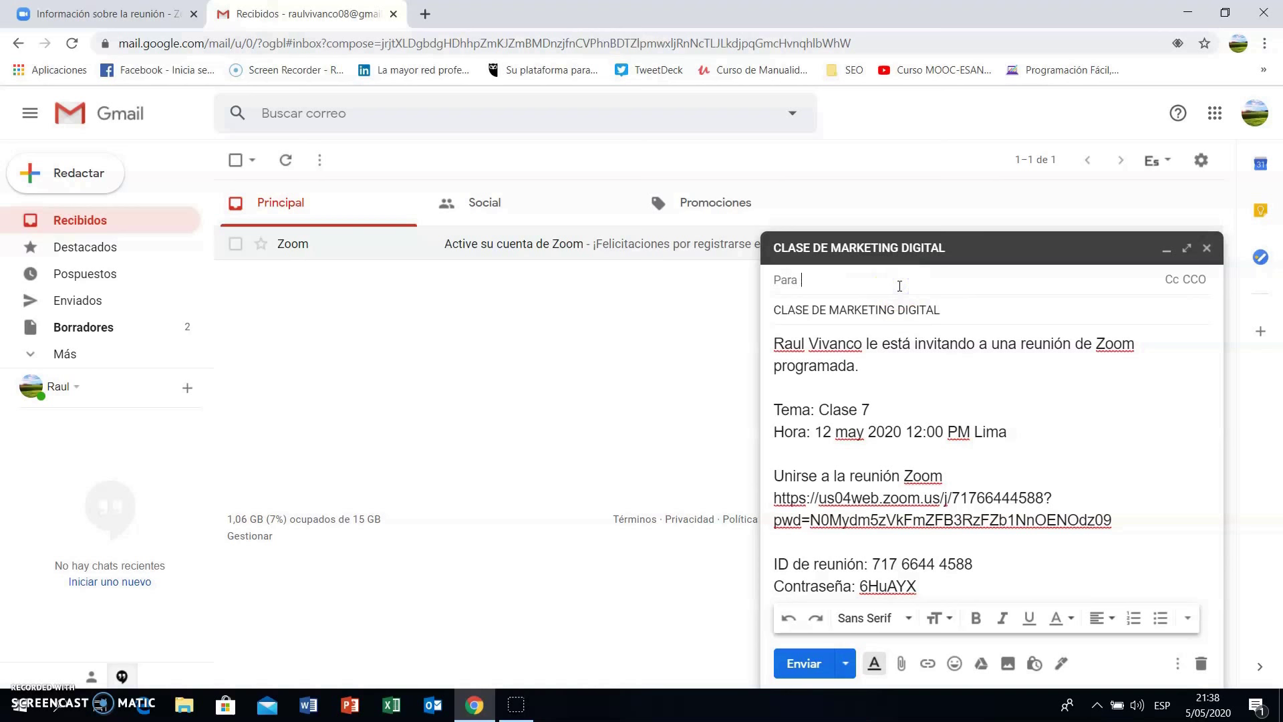
click(1195, 280)
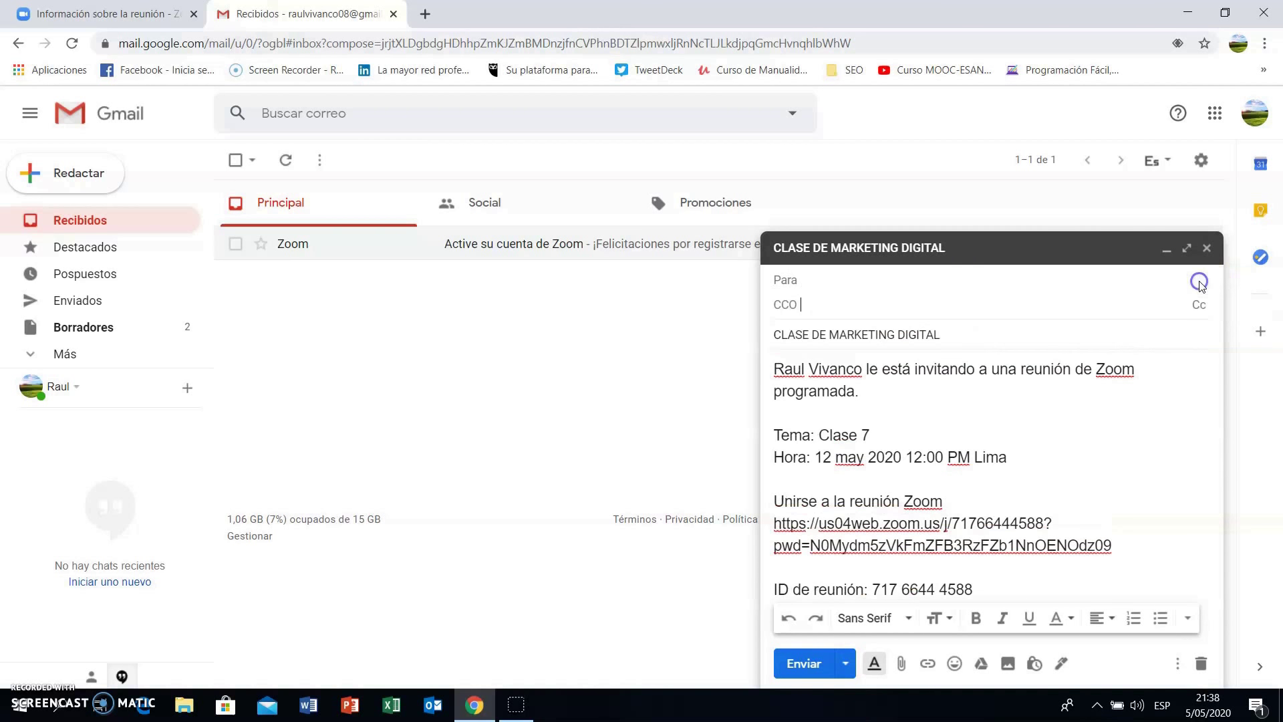
text(co)
click(893, 339)
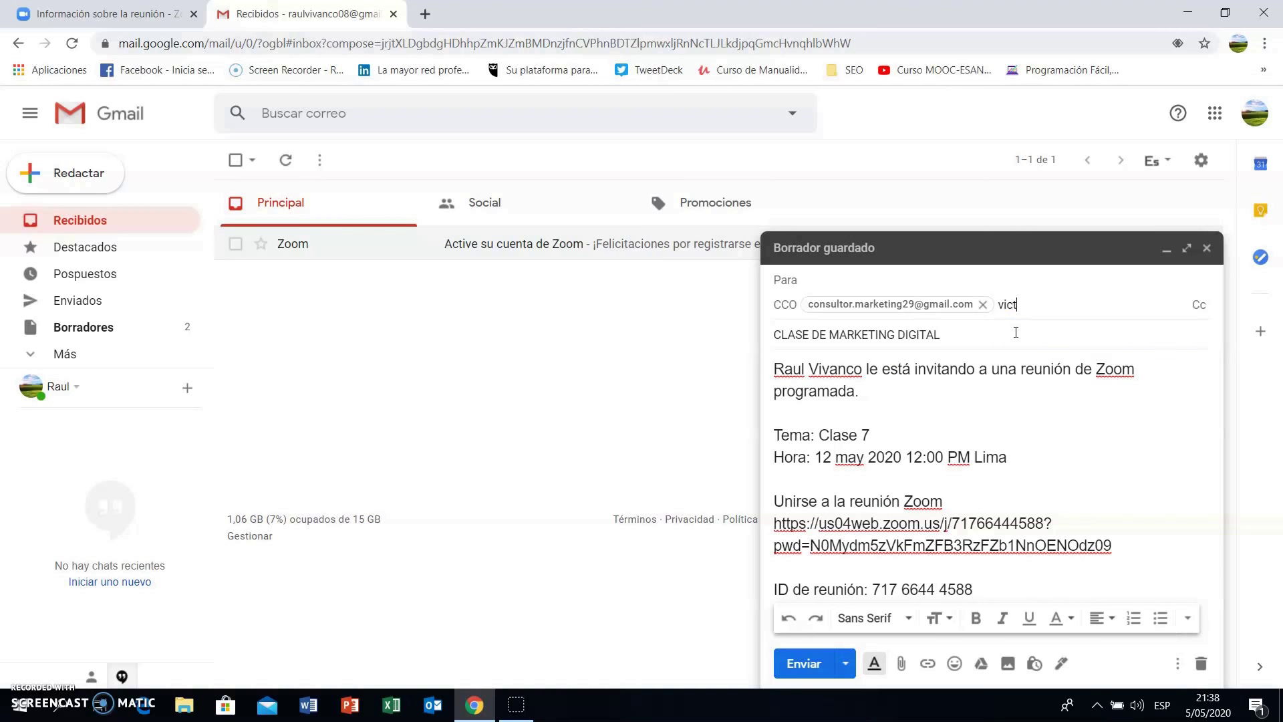
text(victor)
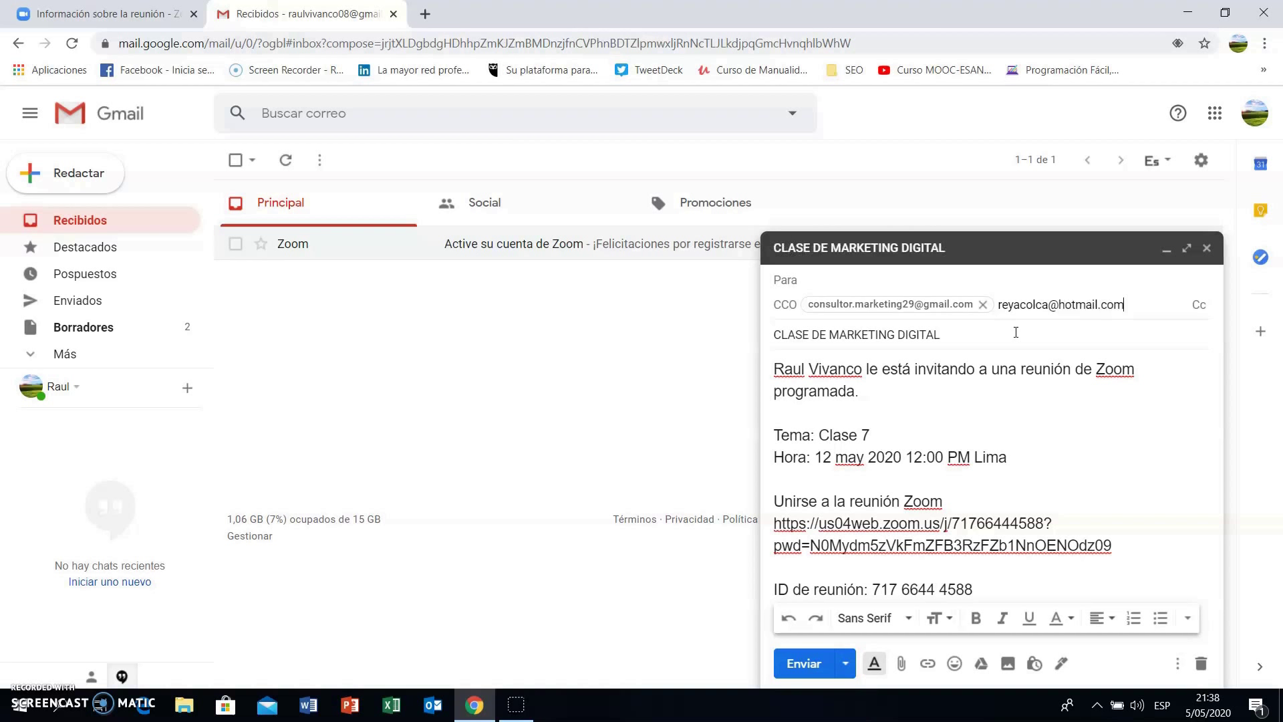
key(Return)
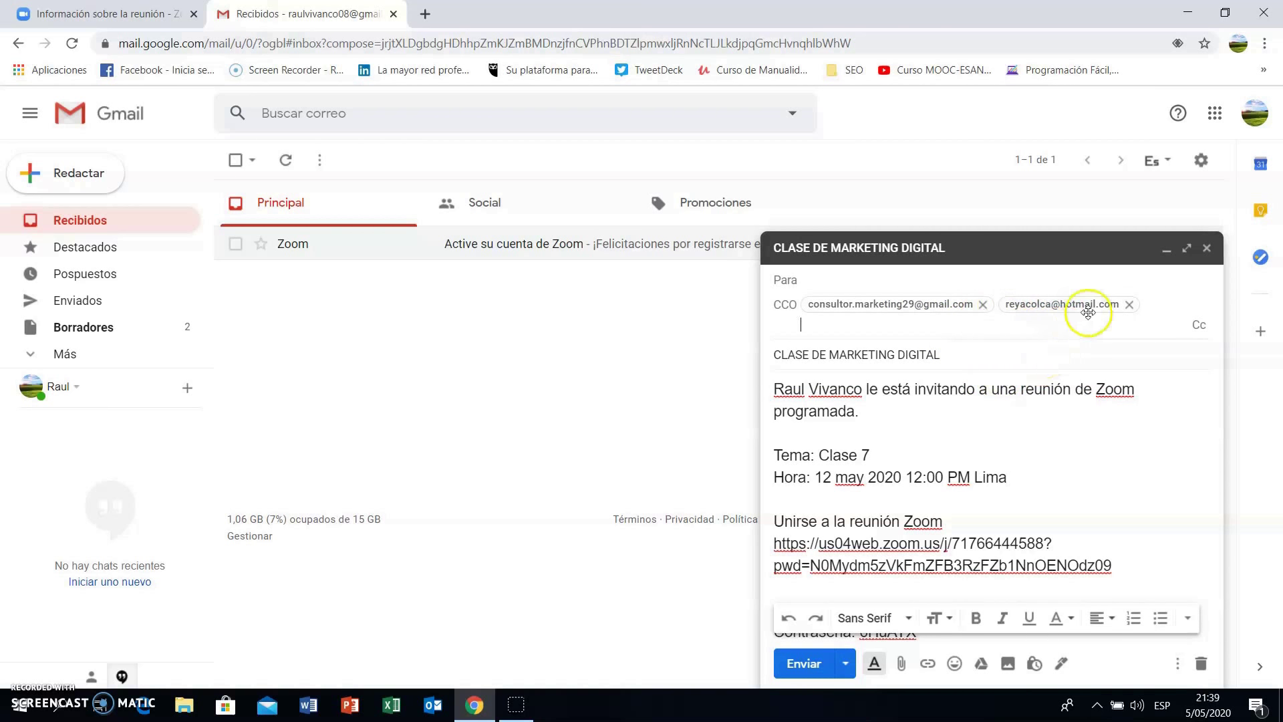
click(913, 428)
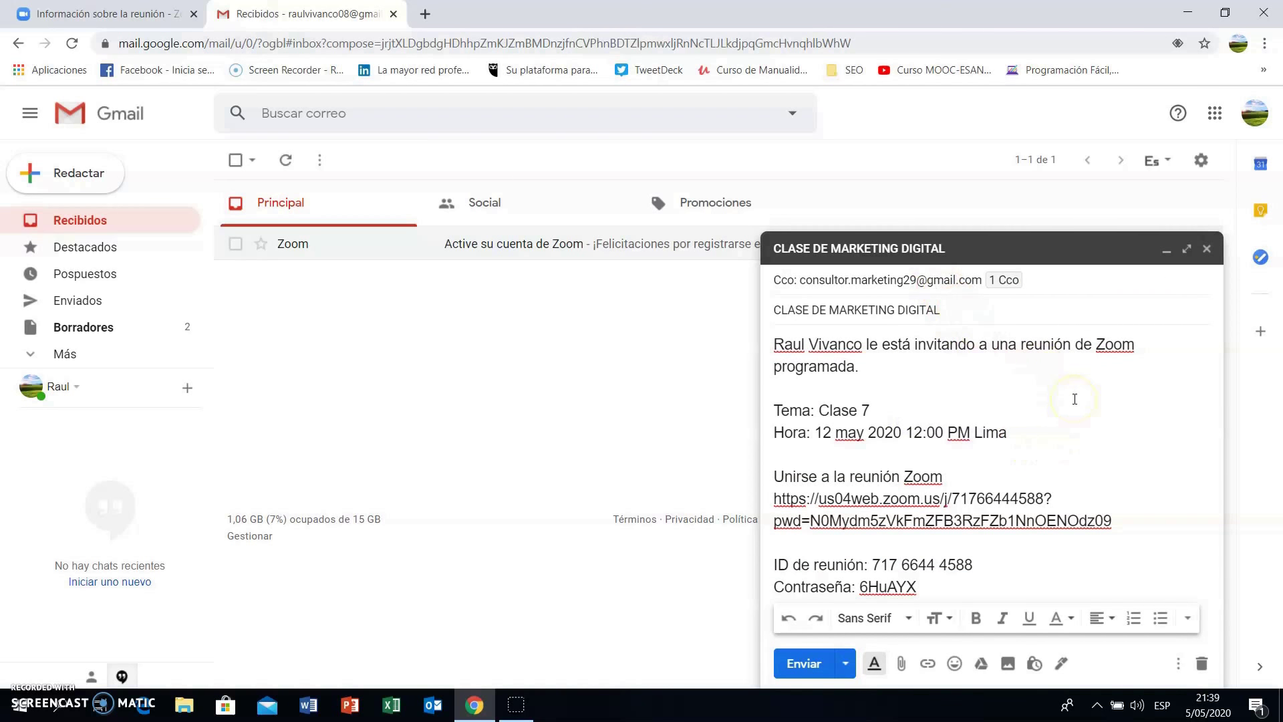
Step: Enter the organizer's own e-mail address as the main recipient and send the invitation message
click(1109, 283)
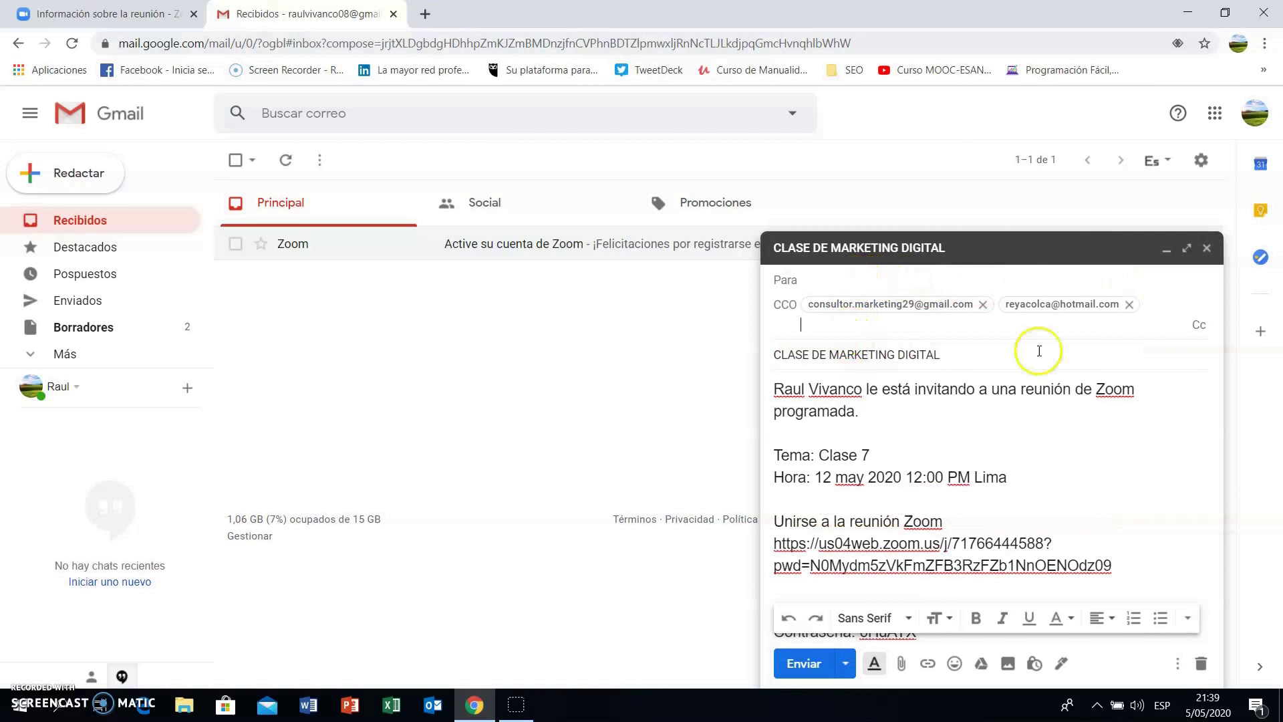
click(807, 278)
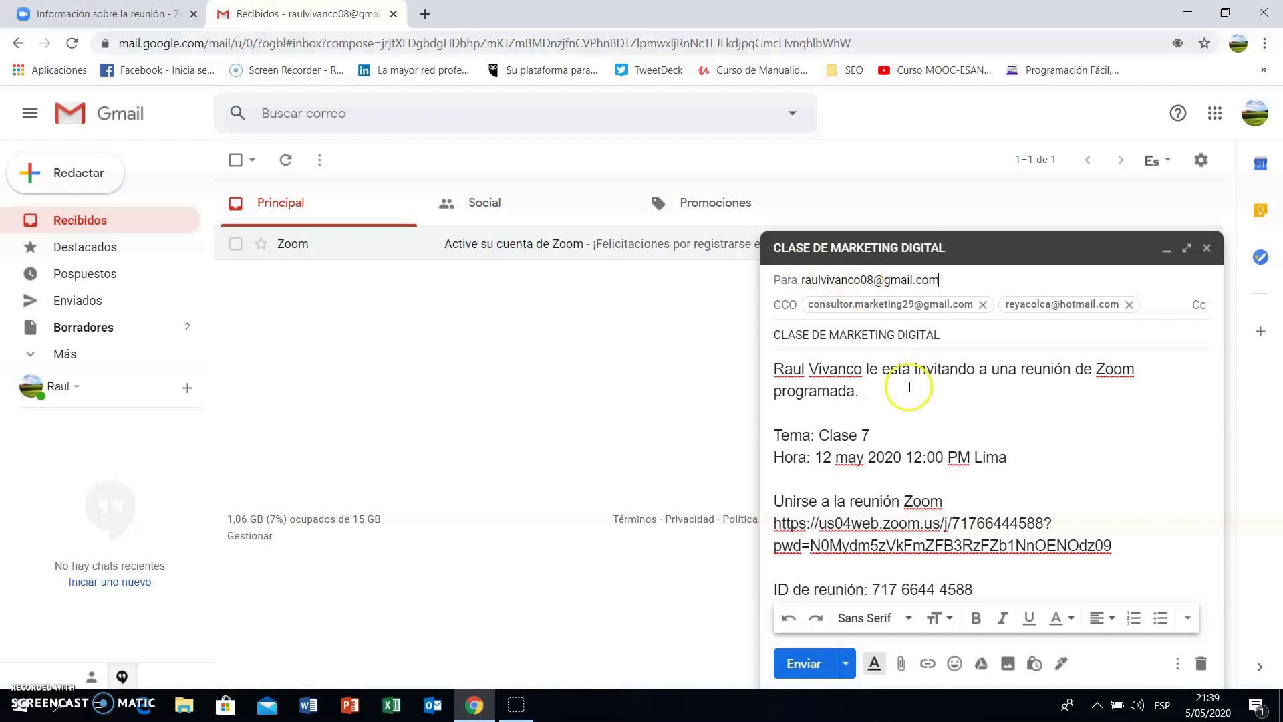
click(939, 420)
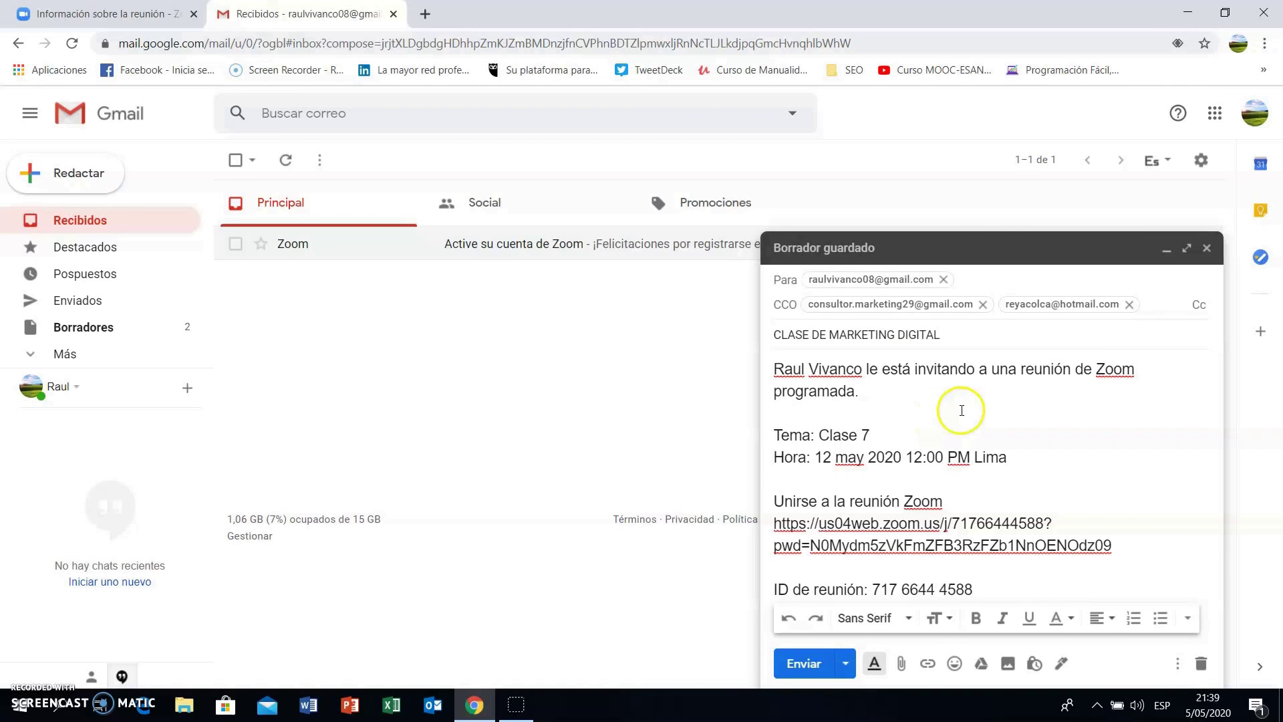
click(812, 664)
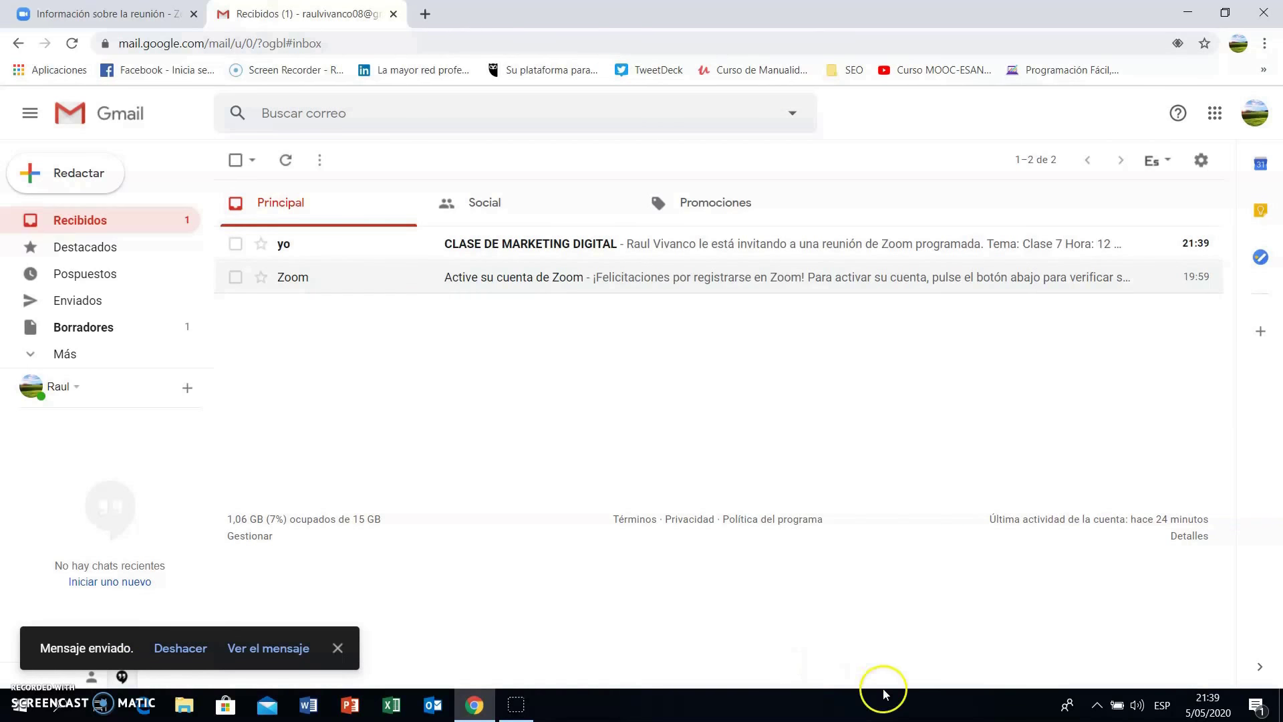
Step: Open the received "CLASE DE MARKETING DIGITAL" e-mail and check its sender and recipient details
click(492, 243)
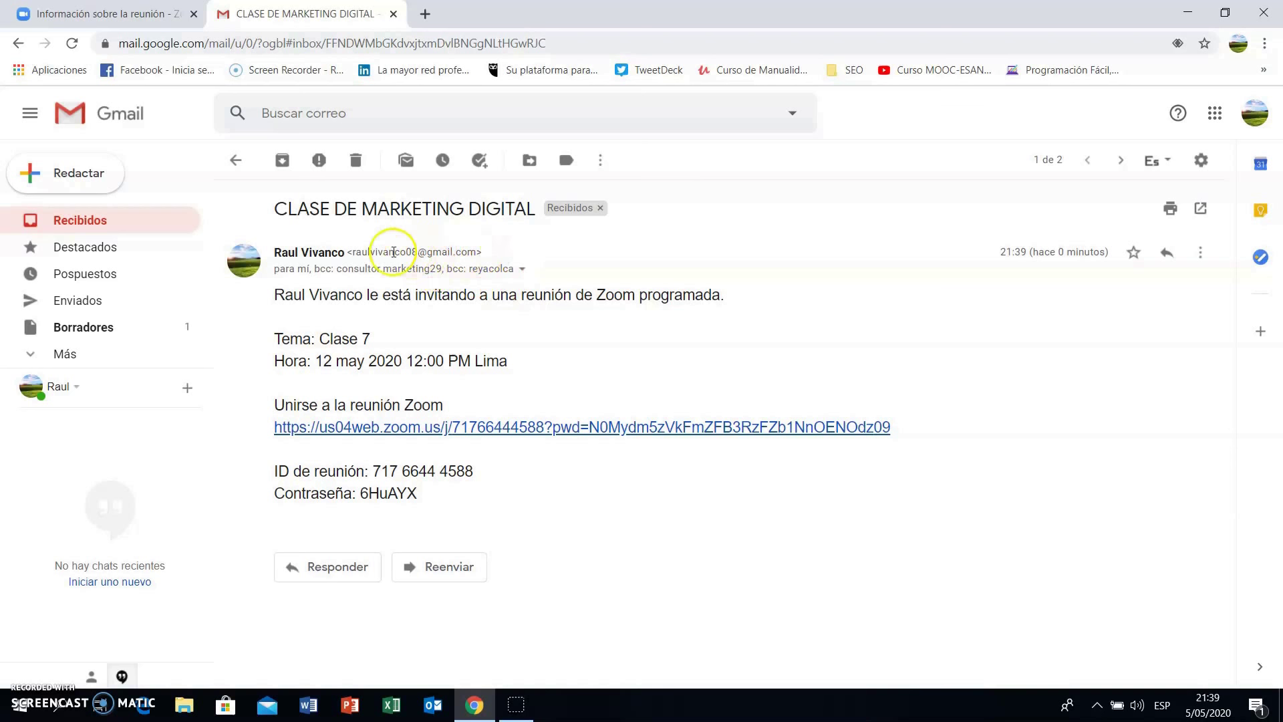
drag(355, 253, 449, 252)
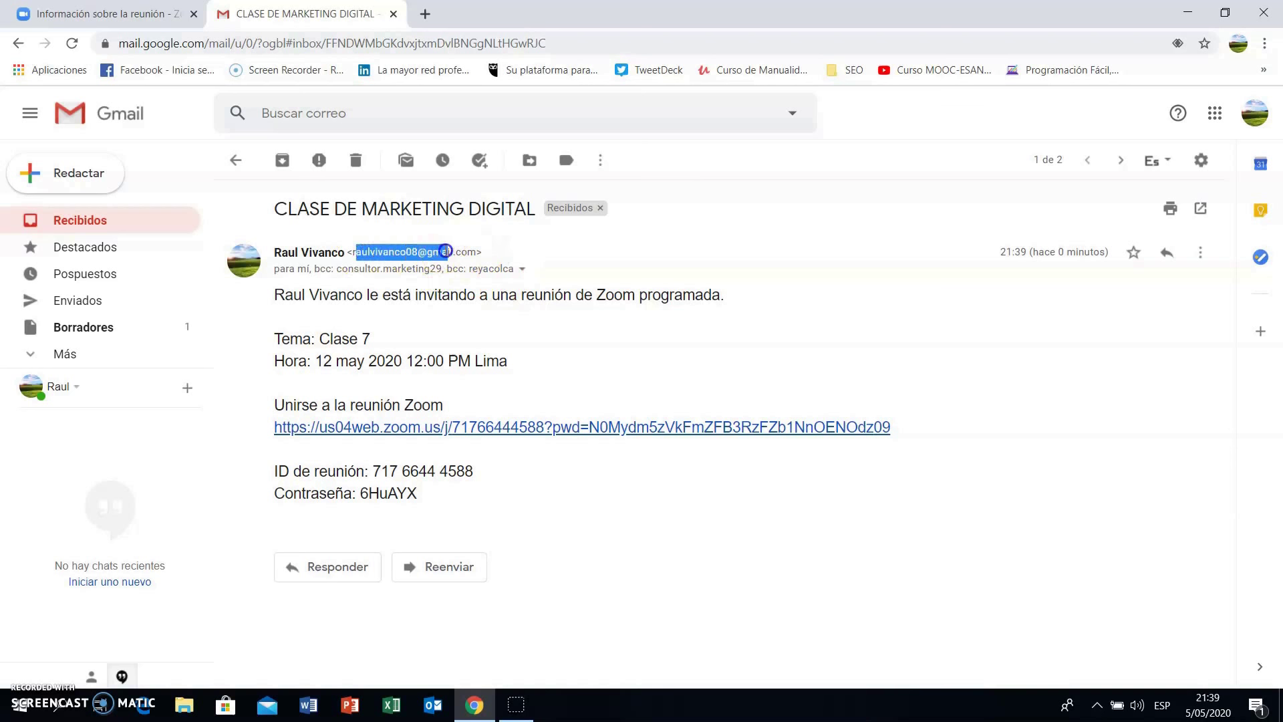
click(363, 277)
click(523, 271)
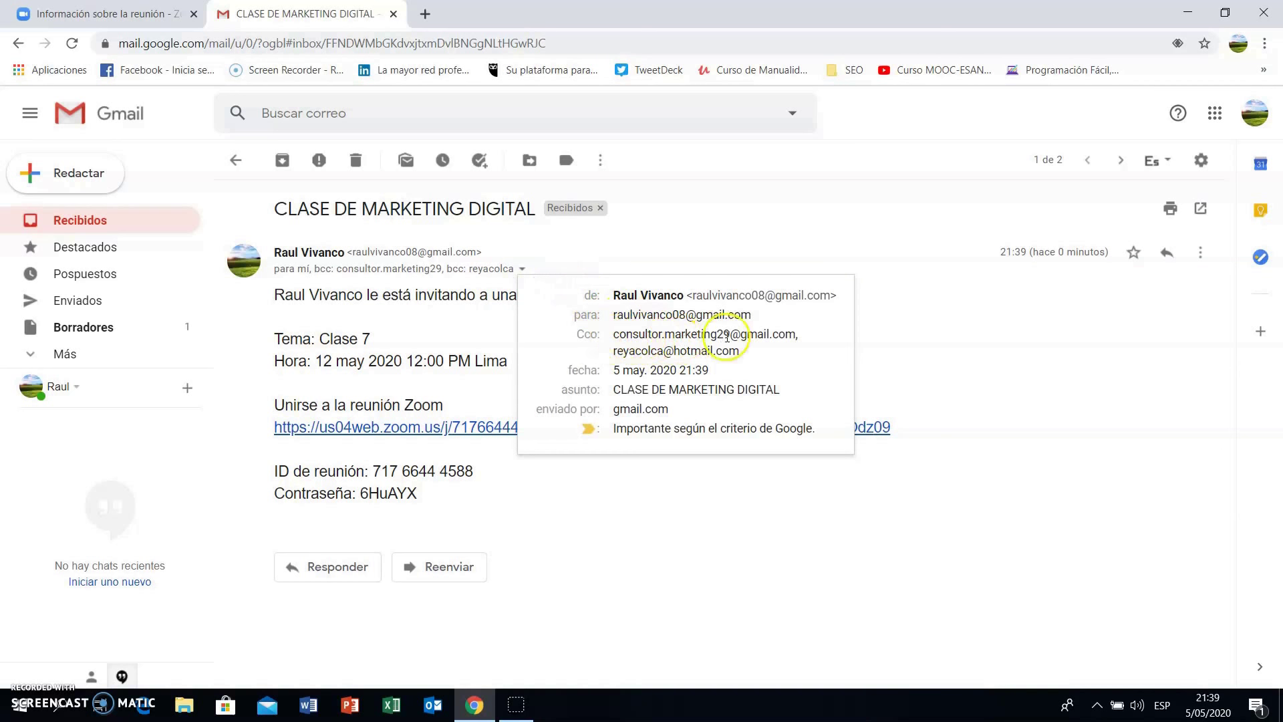
click(945, 365)
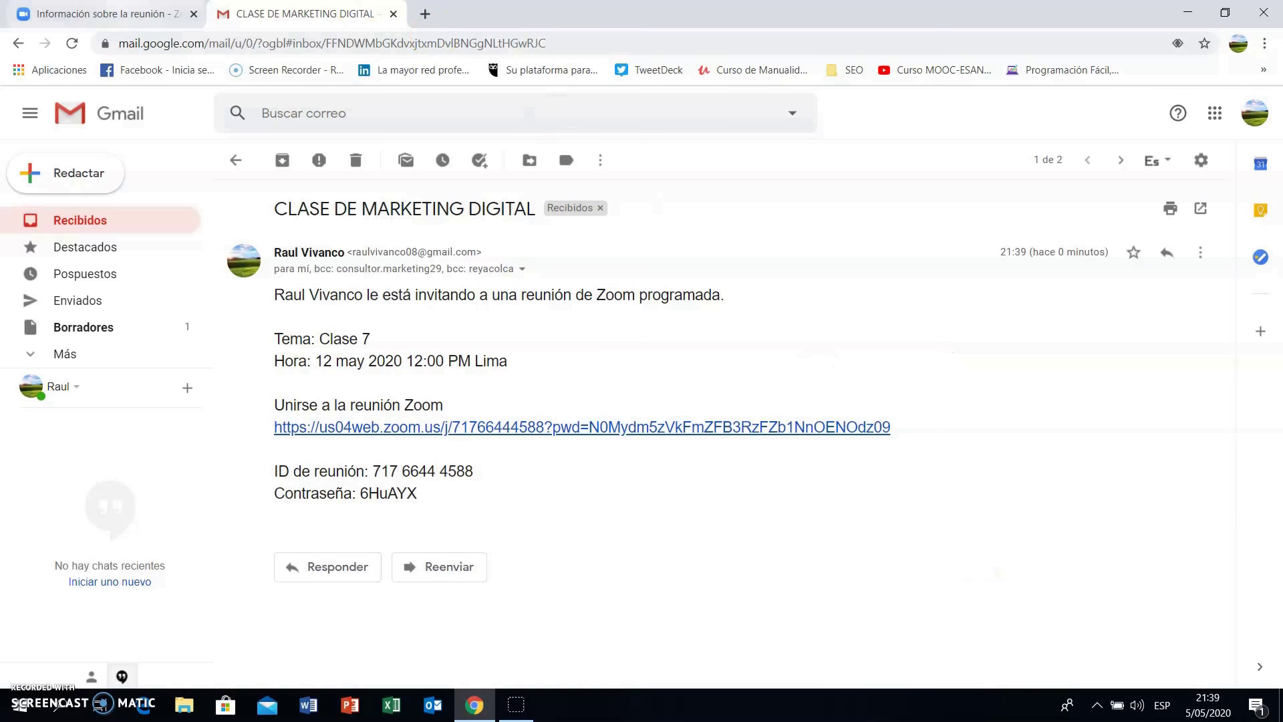
Step: Return to the Zoom meeting page for "Clase 7" and close the copied-invitation dialog
click(107, 13)
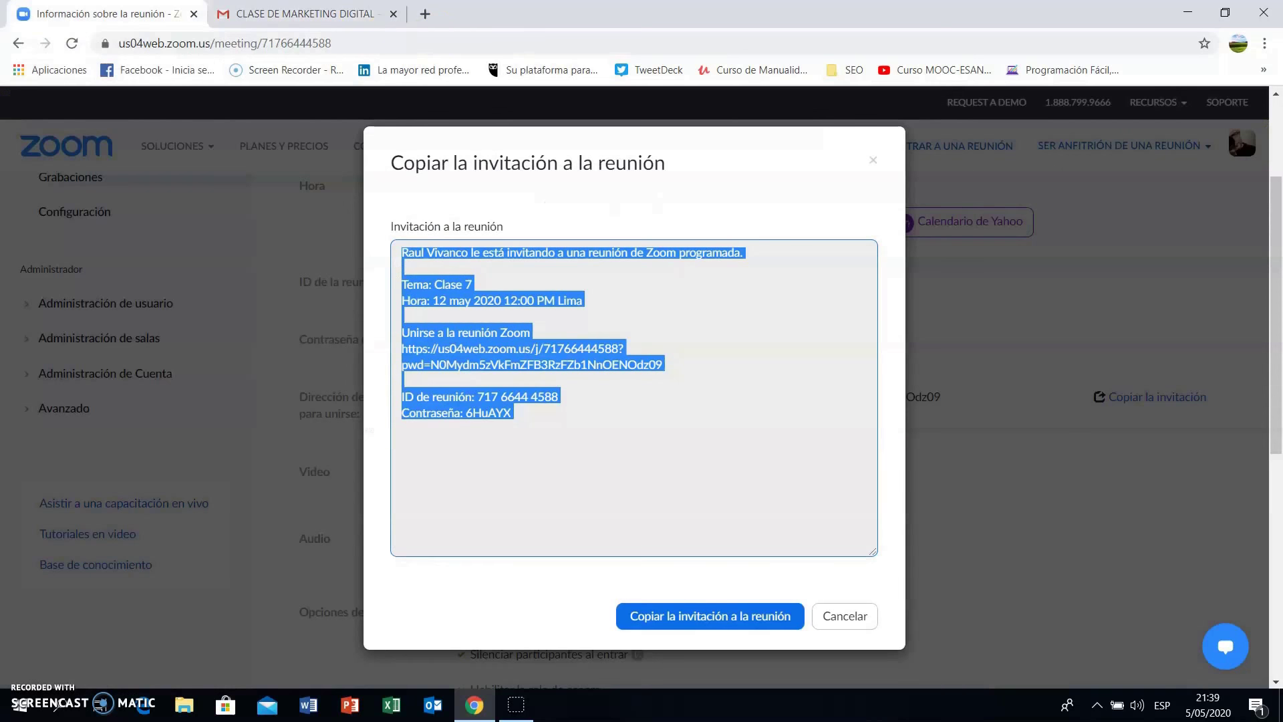
click(844, 616)
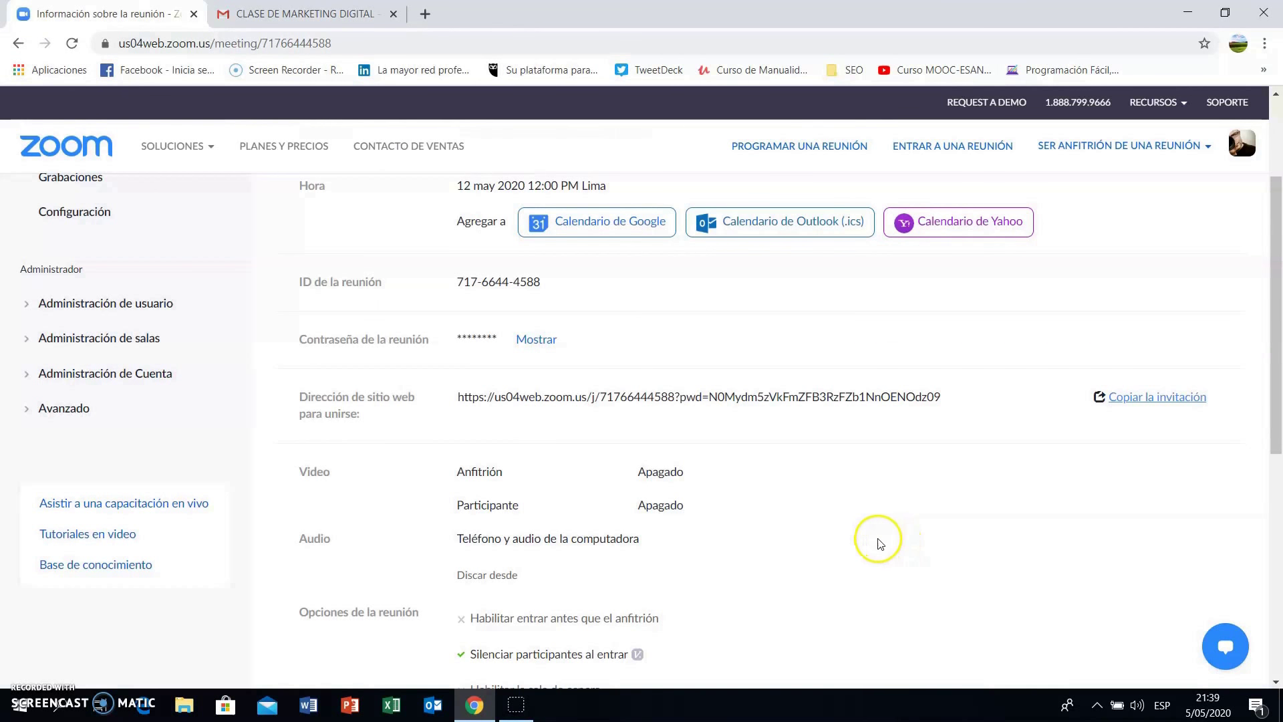
scroll(877, 544, up, 1)
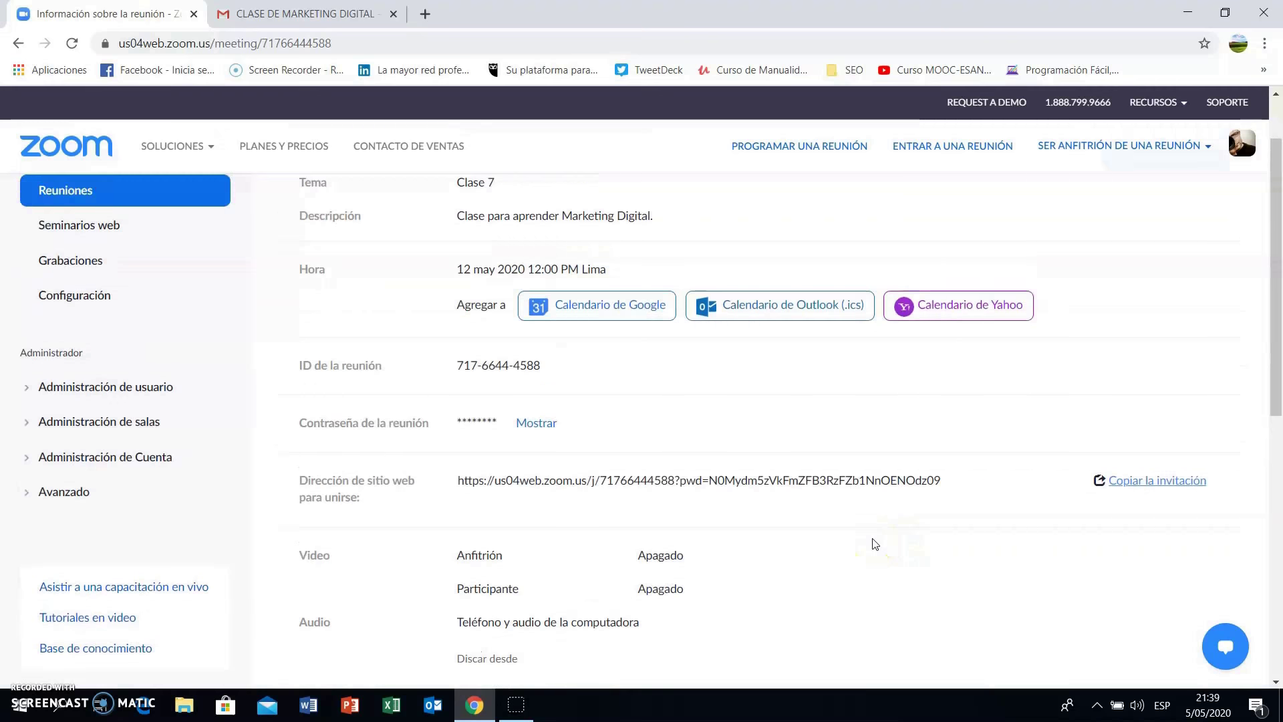
scroll(875, 543, up, 1)
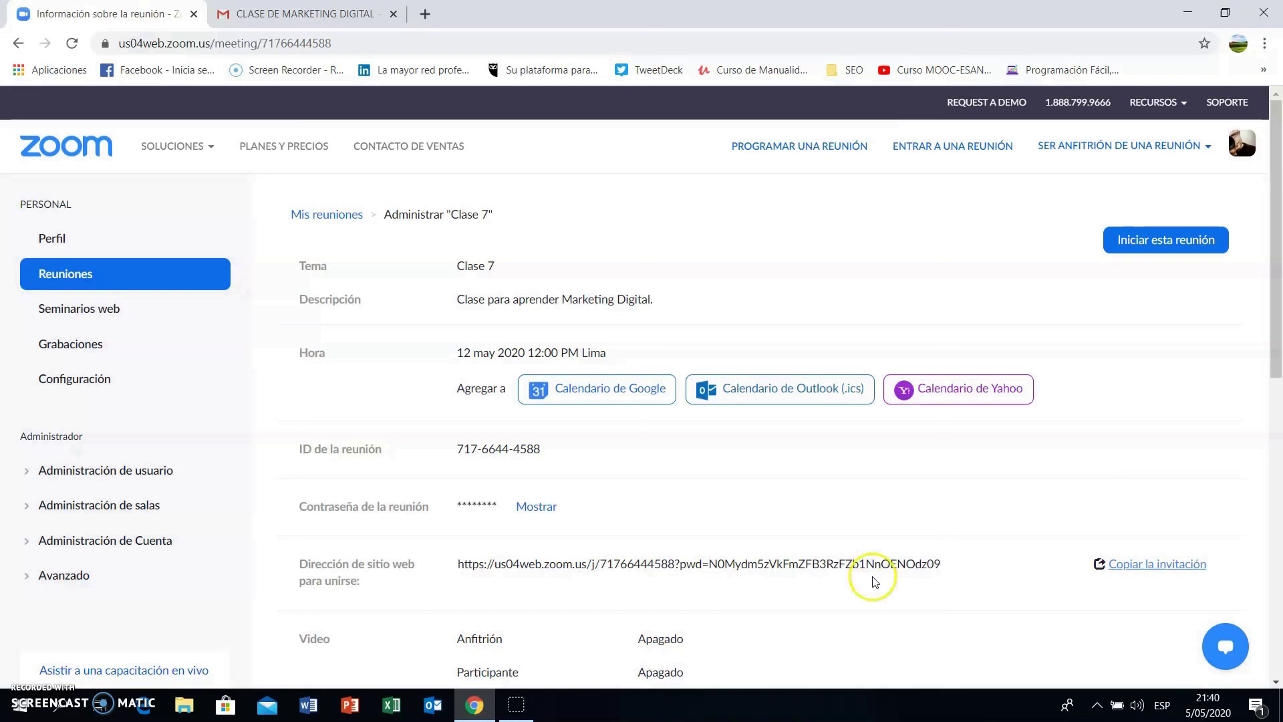
Step: Start scheduling another Zoom meeting with the topic "Clase 8" and the description "Clases de SEO"
click(810, 155)
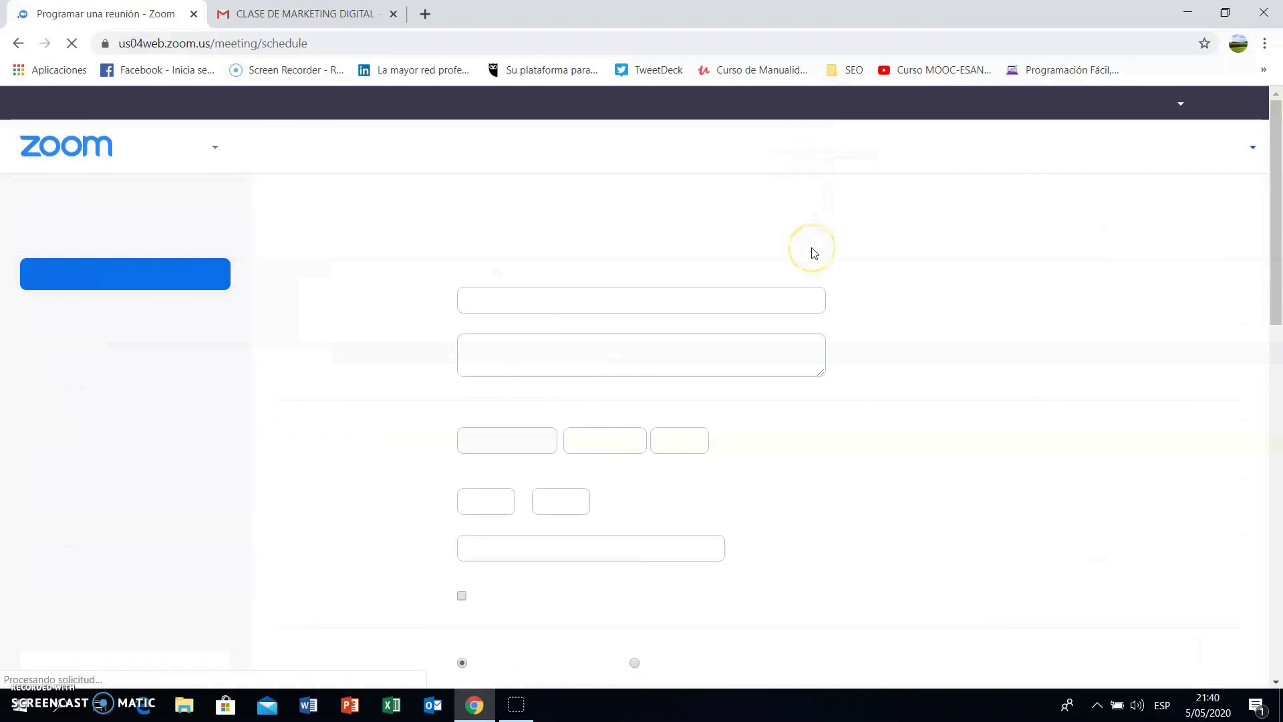
click(586, 347)
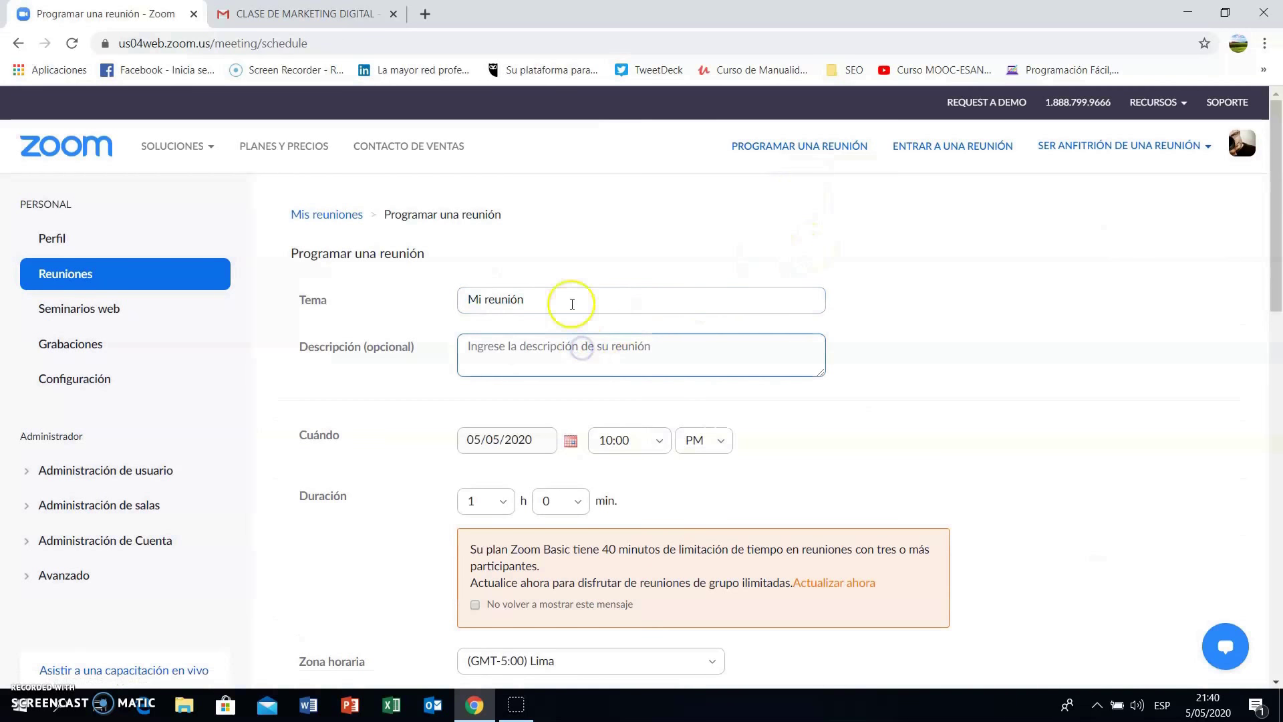
drag(536, 297, 435, 300)
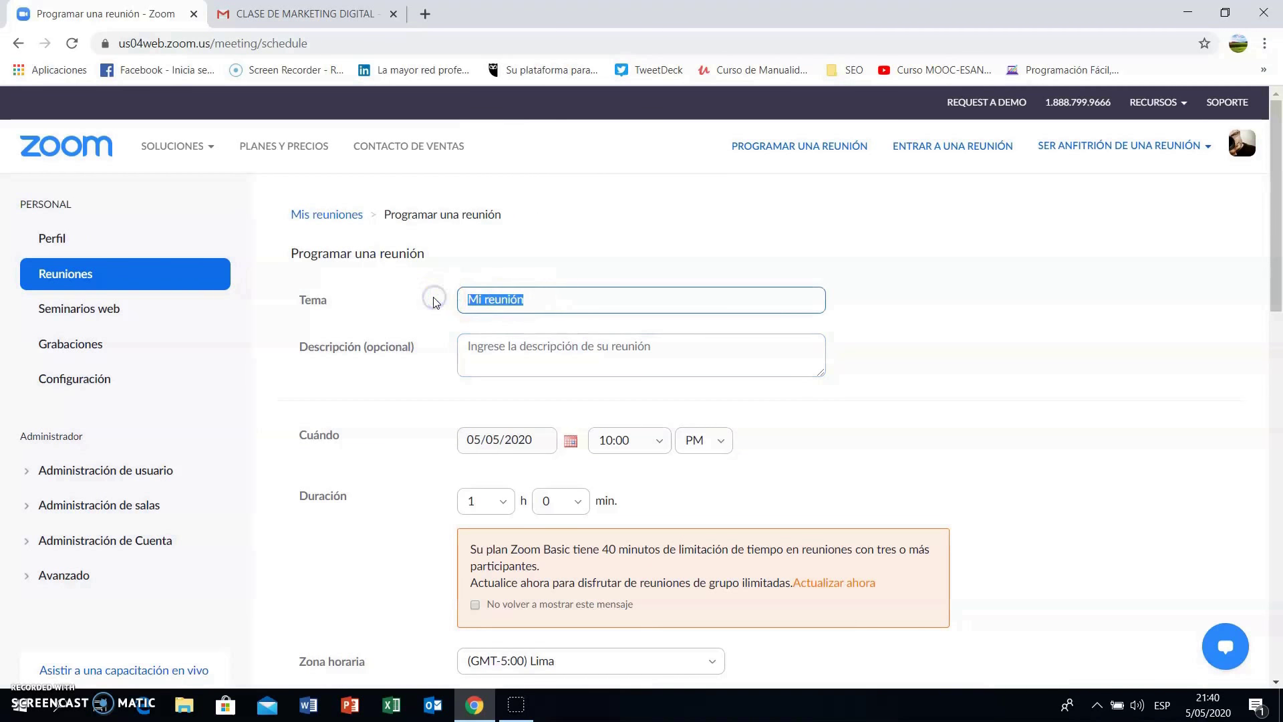
text(Clase 8)
key(Tab)
text(Cl)
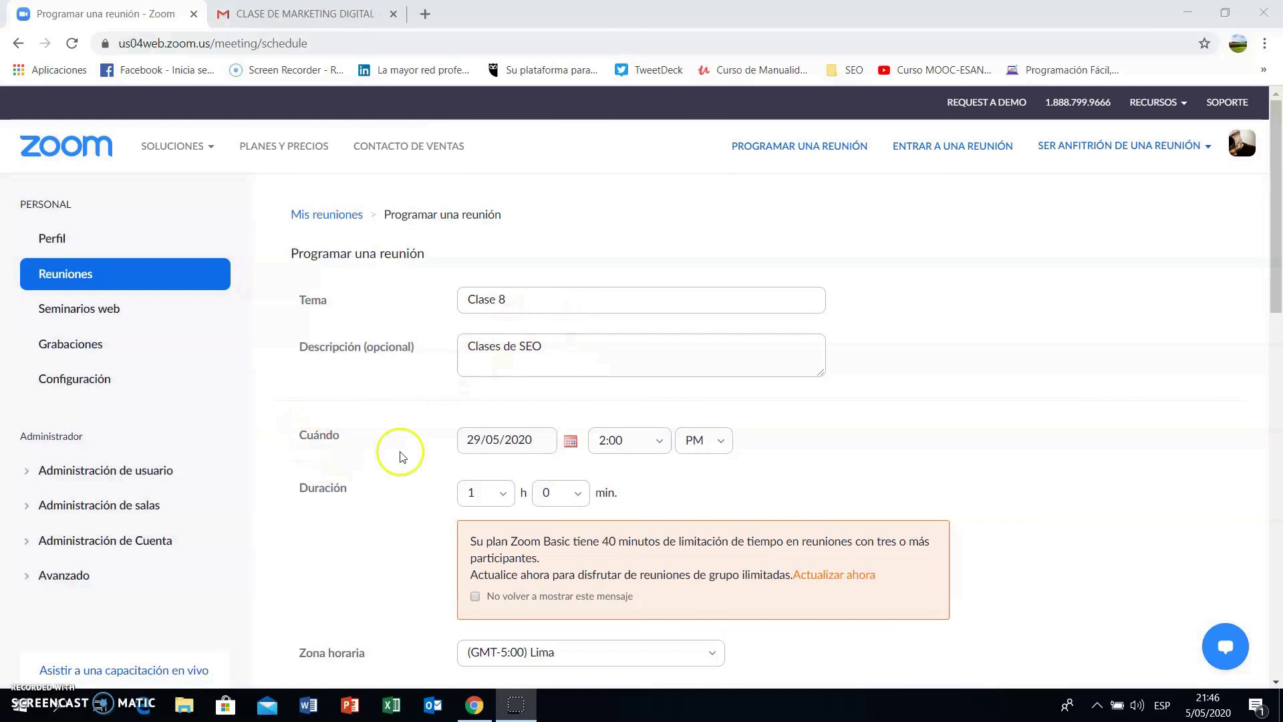
Step: Set the "Clase 8" meeting's start to 31/05/2020 at 3:00 PM
click(570, 442)
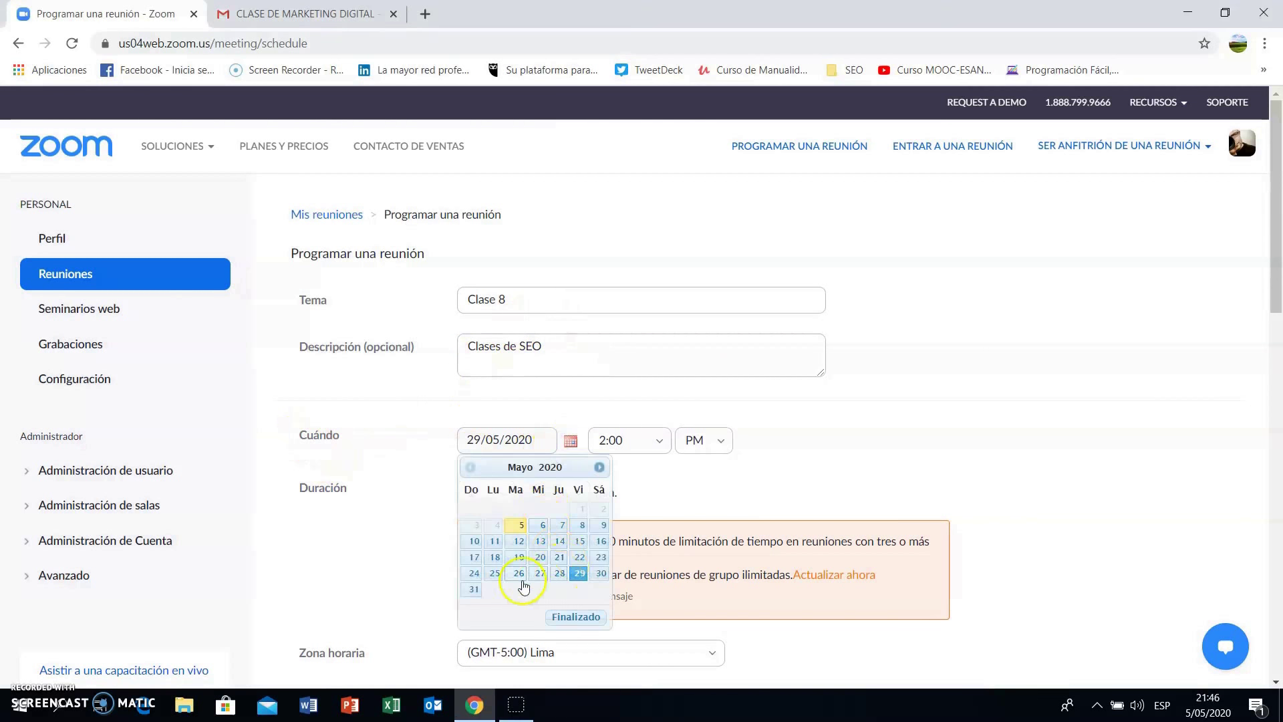
click(474, 591)
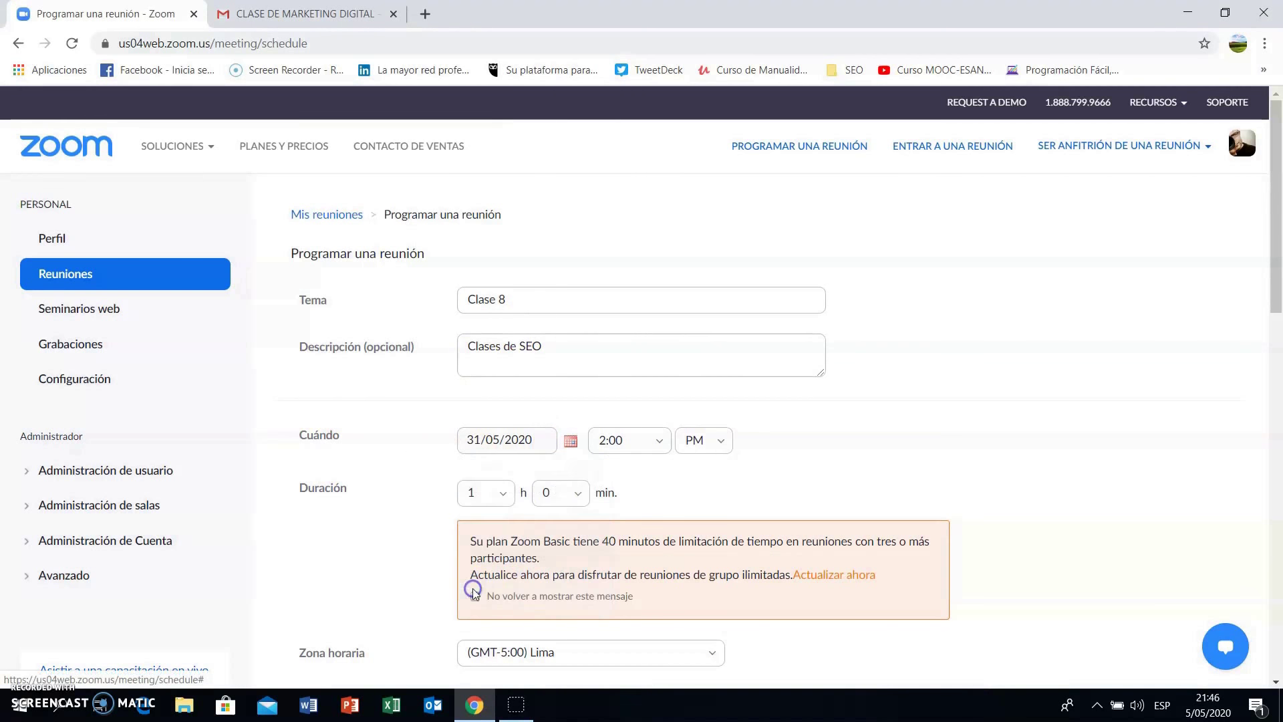
click(657, 440)
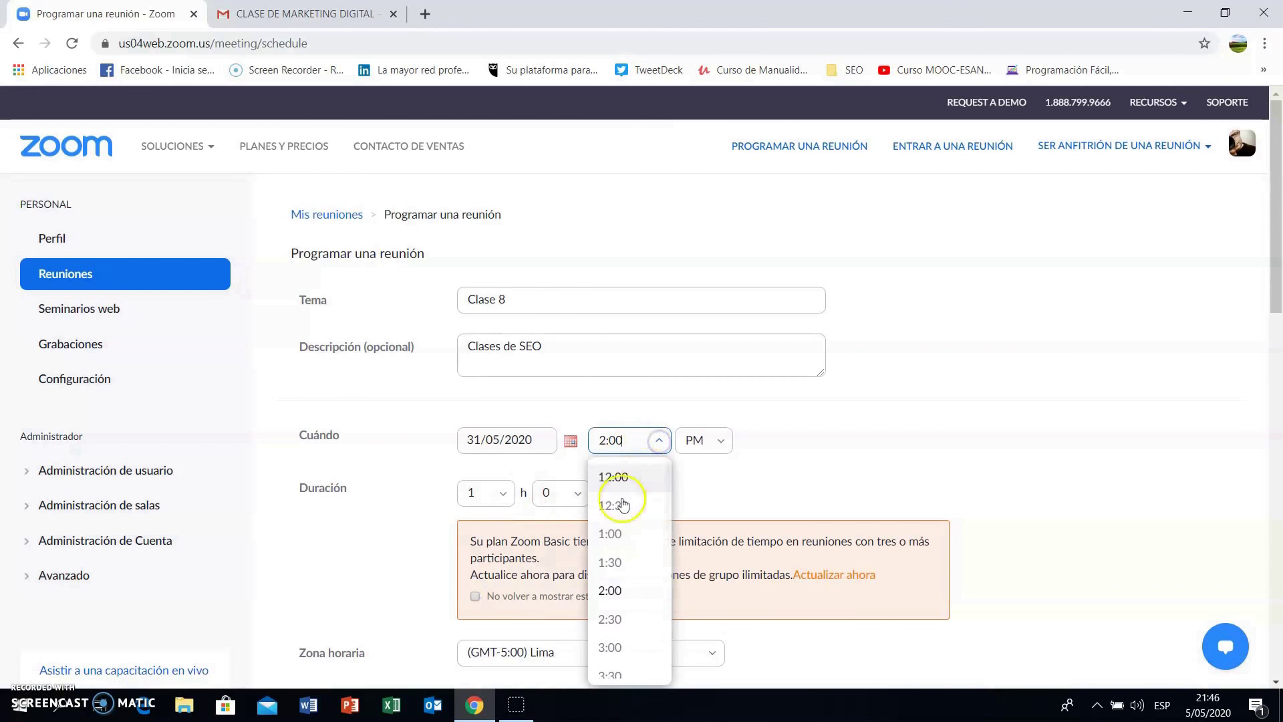
click(610, 645)
click(719, 440)
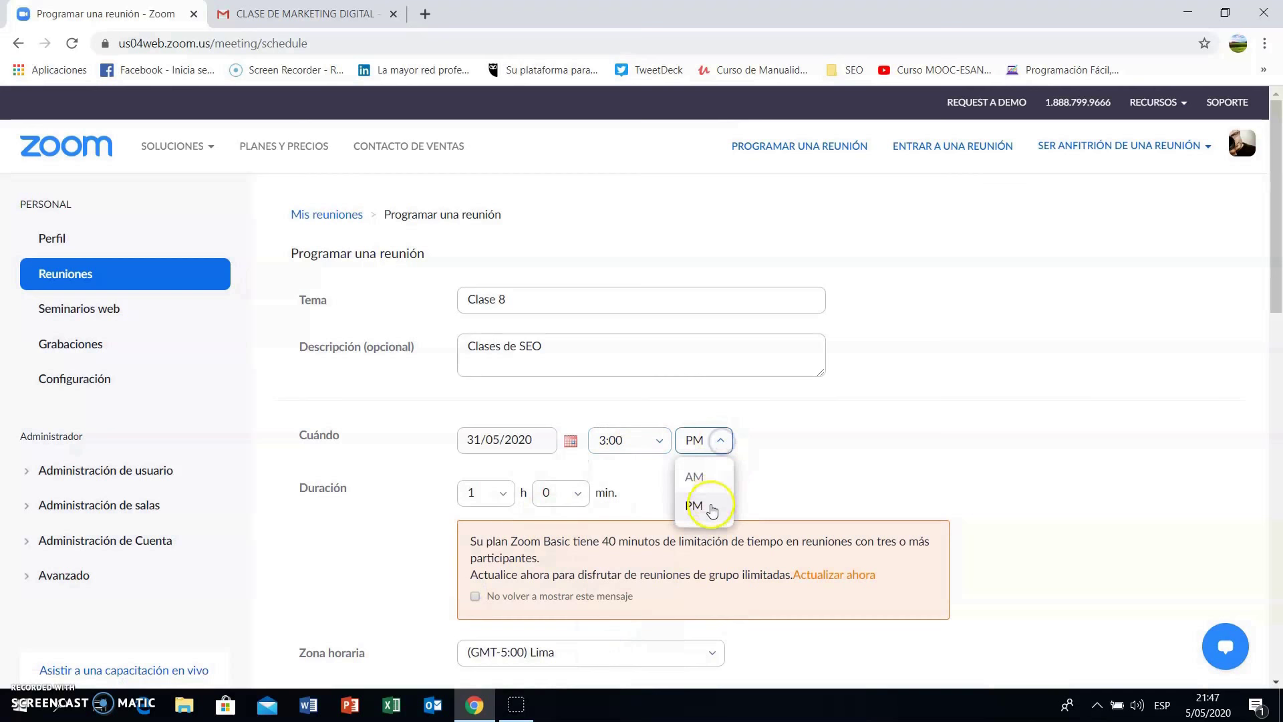
click(708, 506)
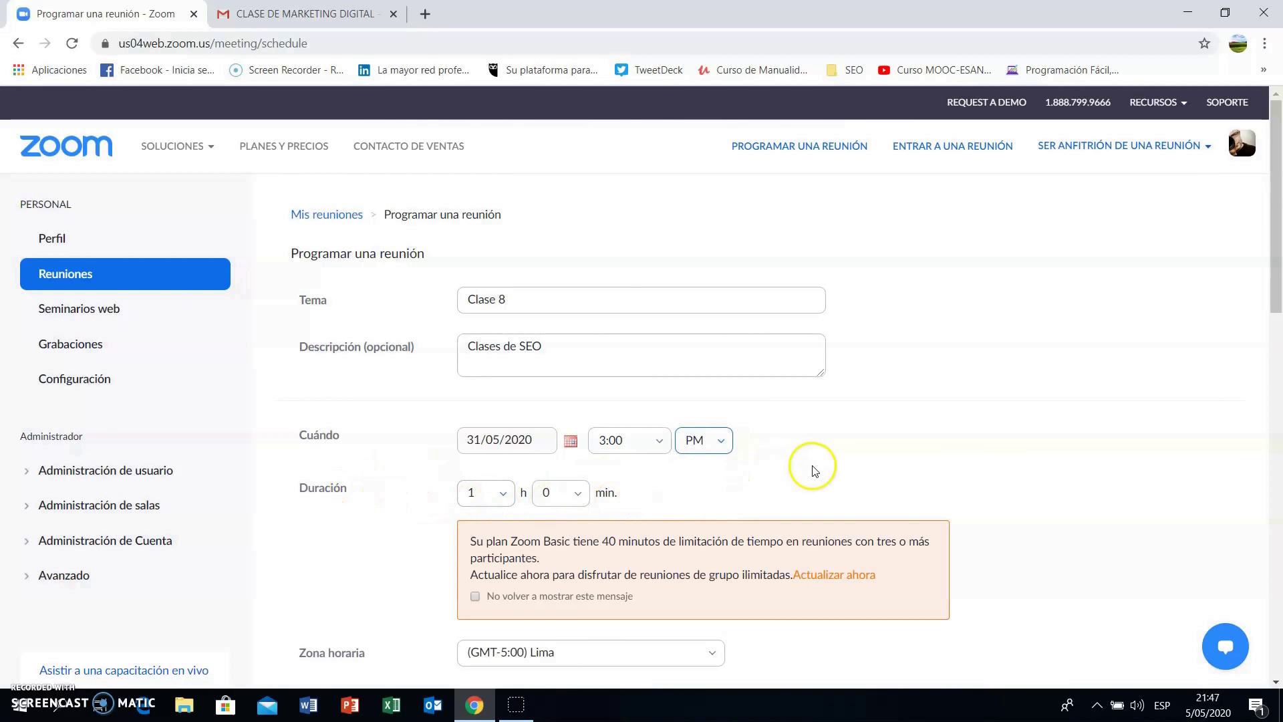
Step: Make the meeting recurring with a weekly (Semanal) recurrence
scroll(812, 468, down, 4)
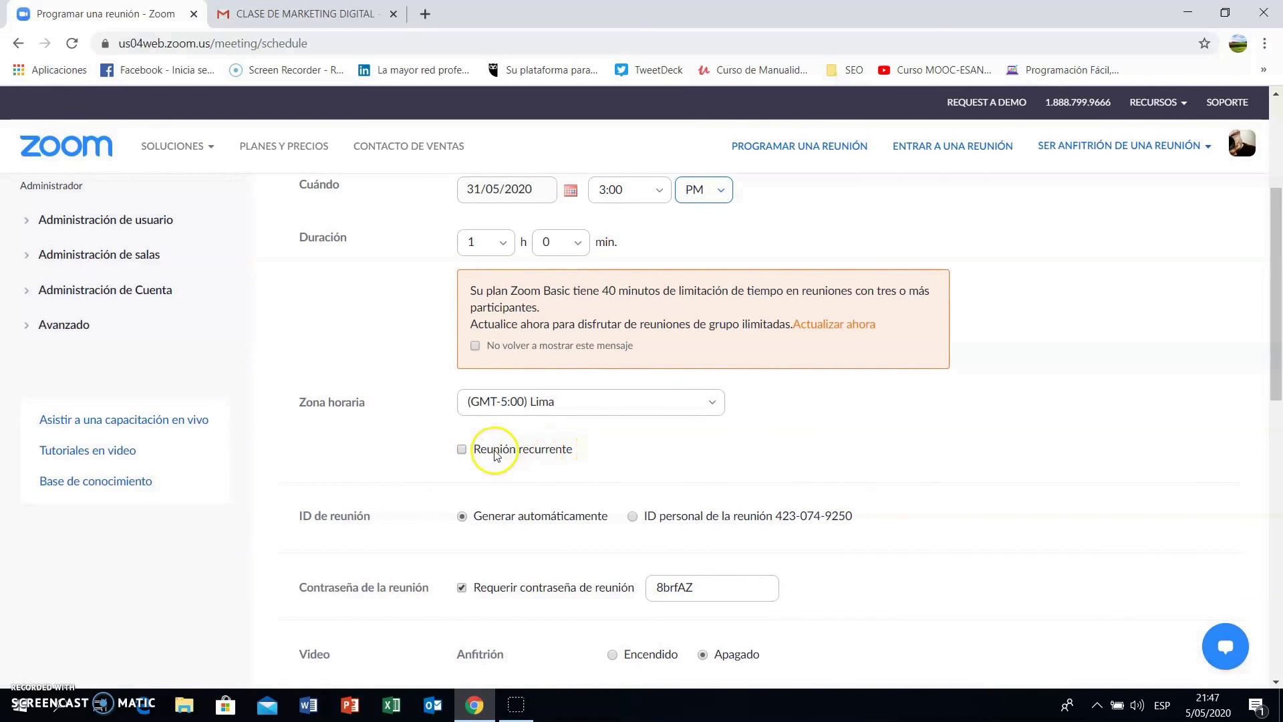
click(463, 449)
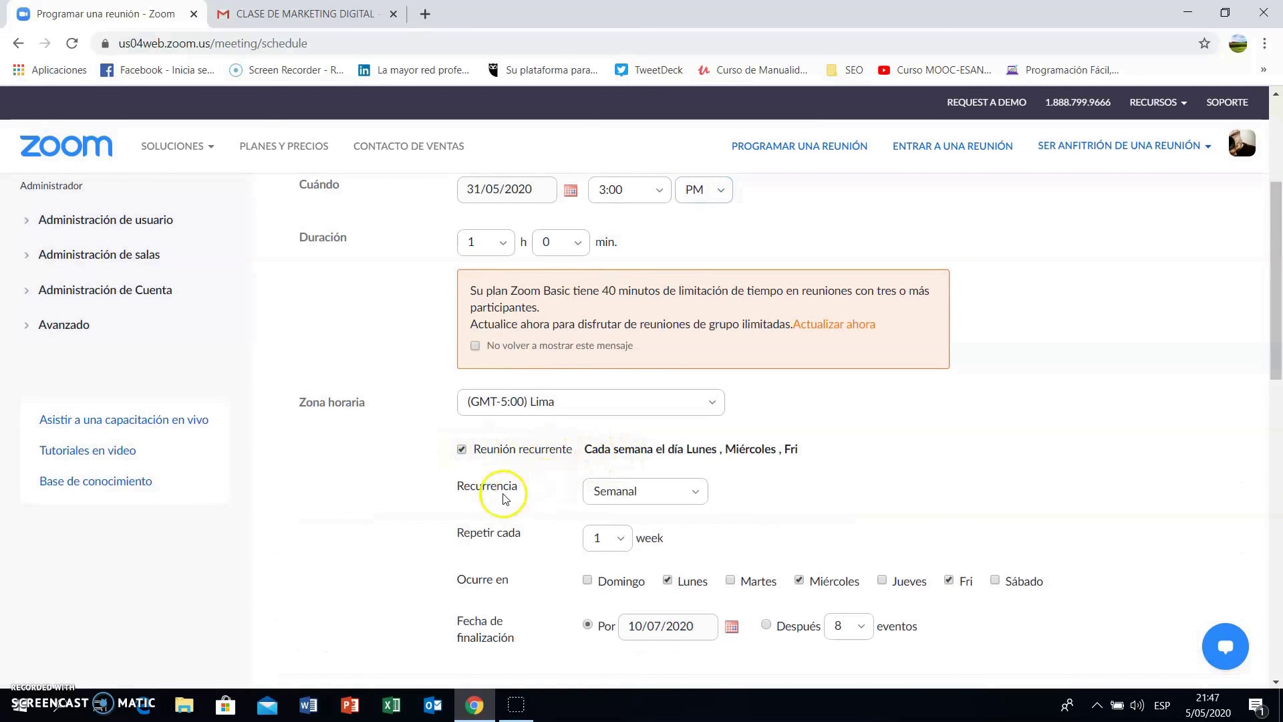
click(642, 492)
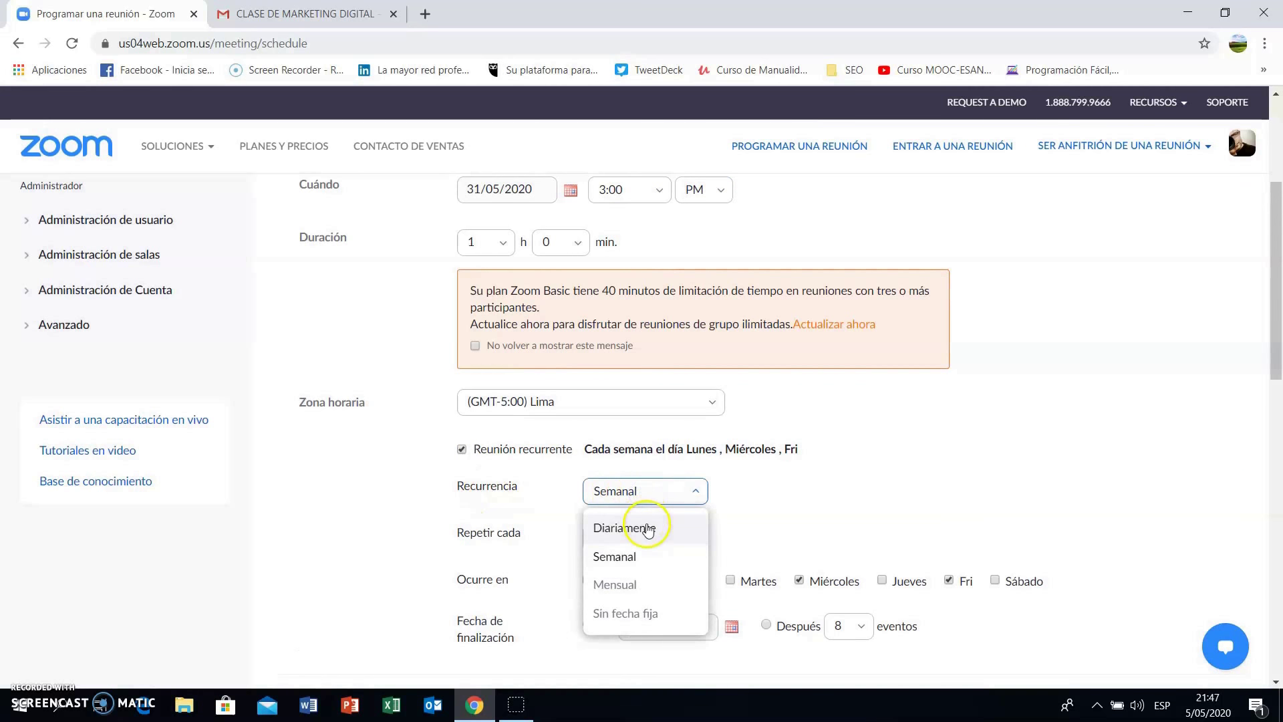
click(650, 563)
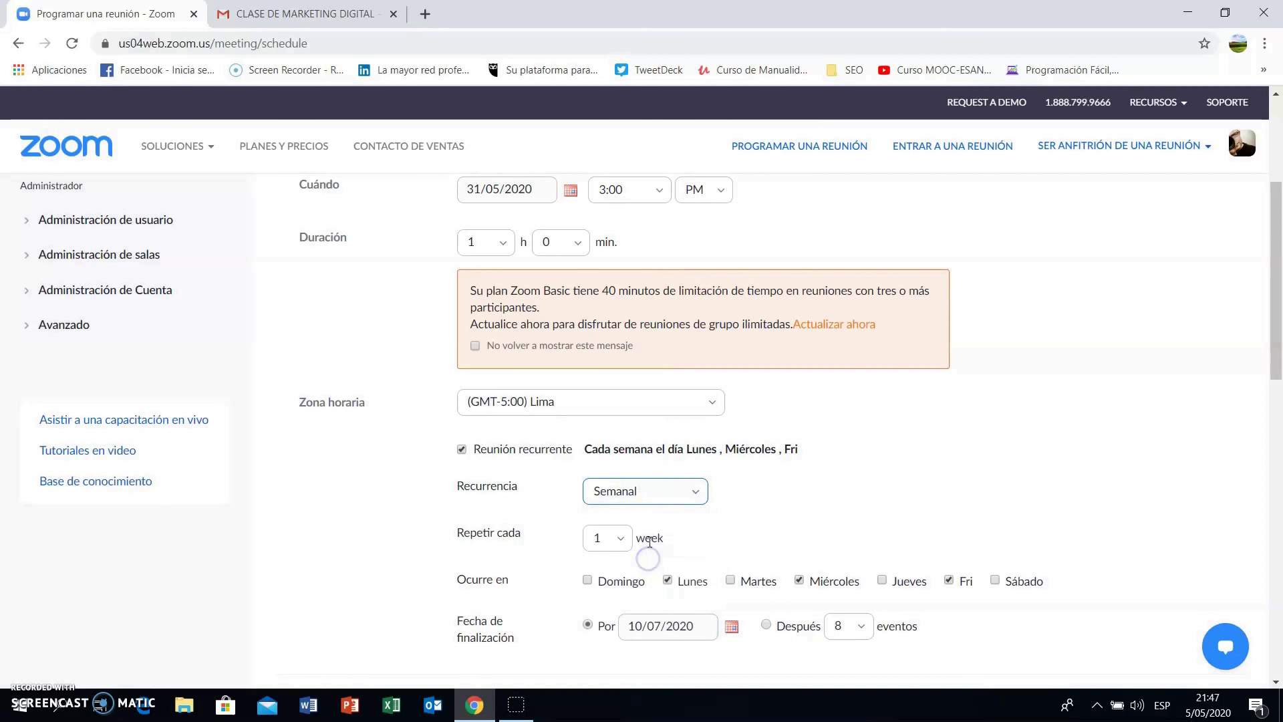
Step: Set the recurrence to repeat every 2 weeks and leave only Lunes selected as the day it occurs
click(595, 537)
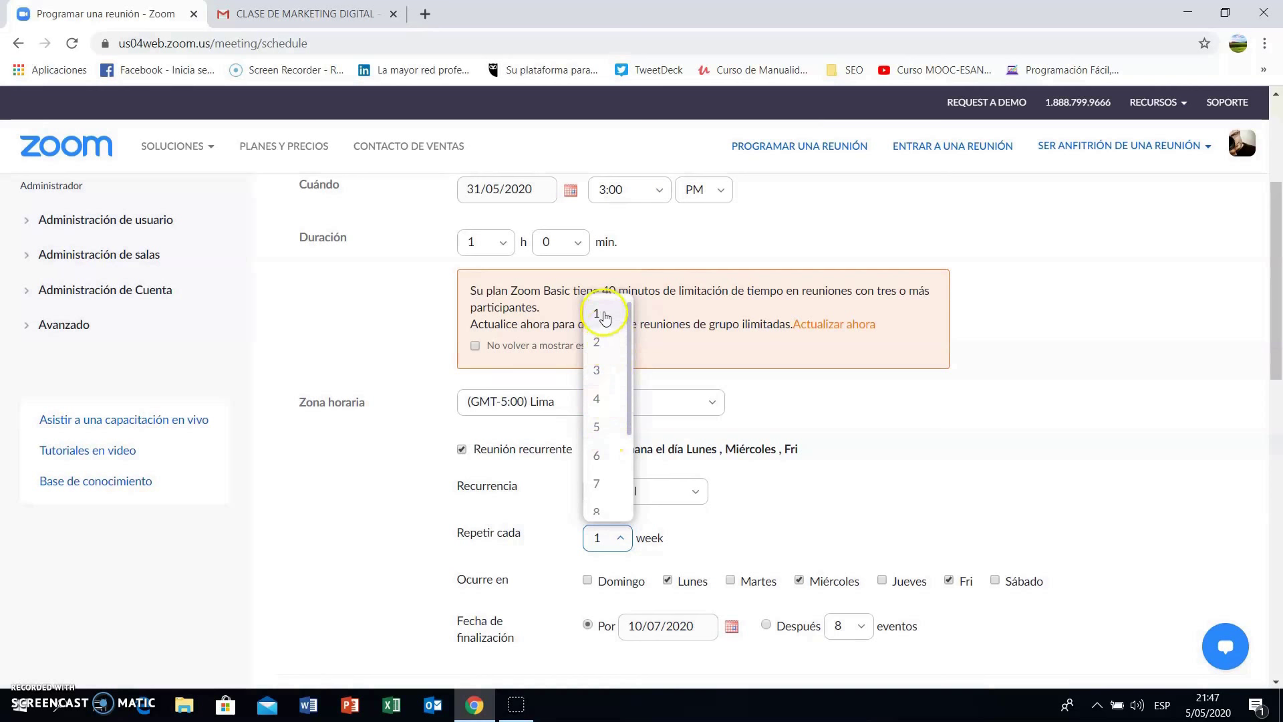
click(596, 343)
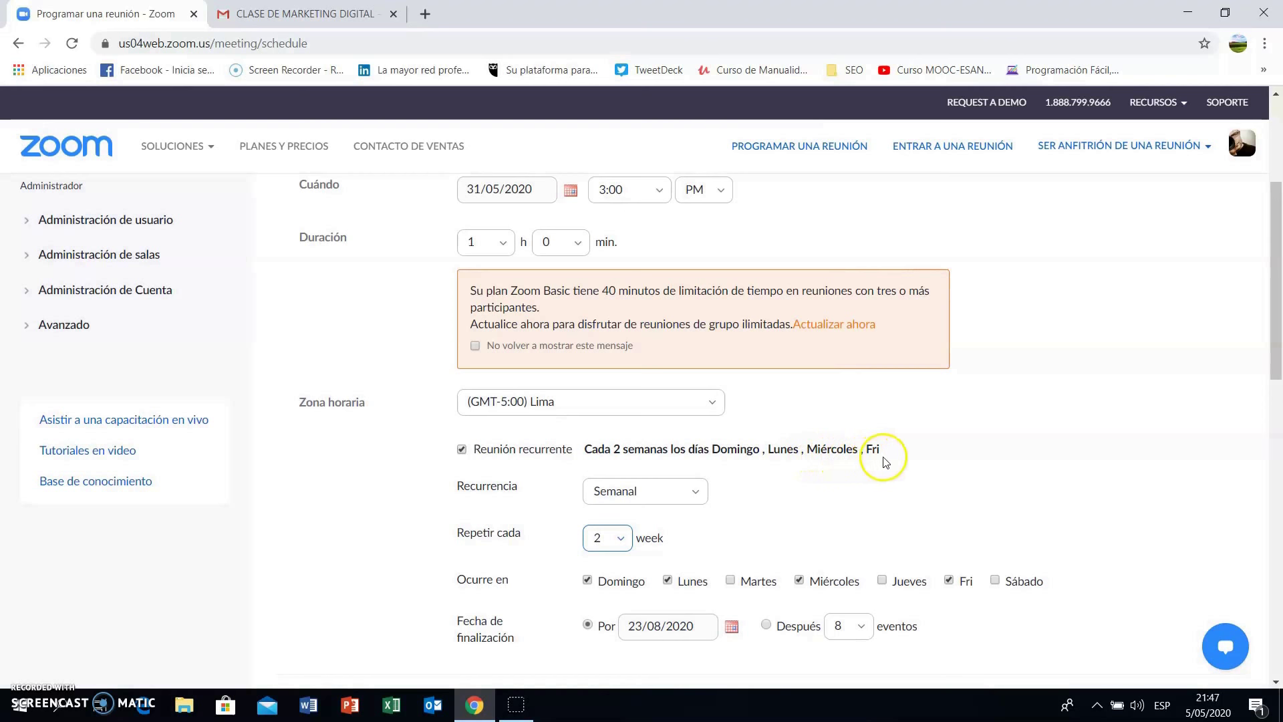
click(587, 580)
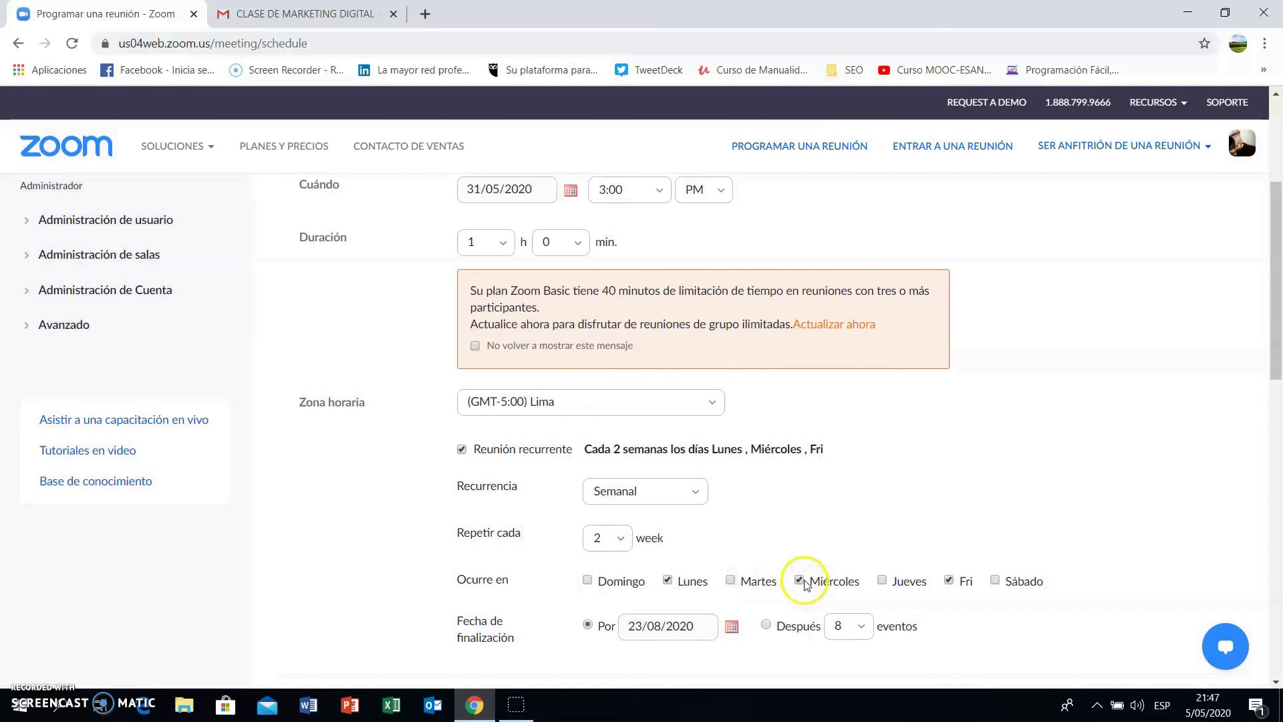
click(800, 580)
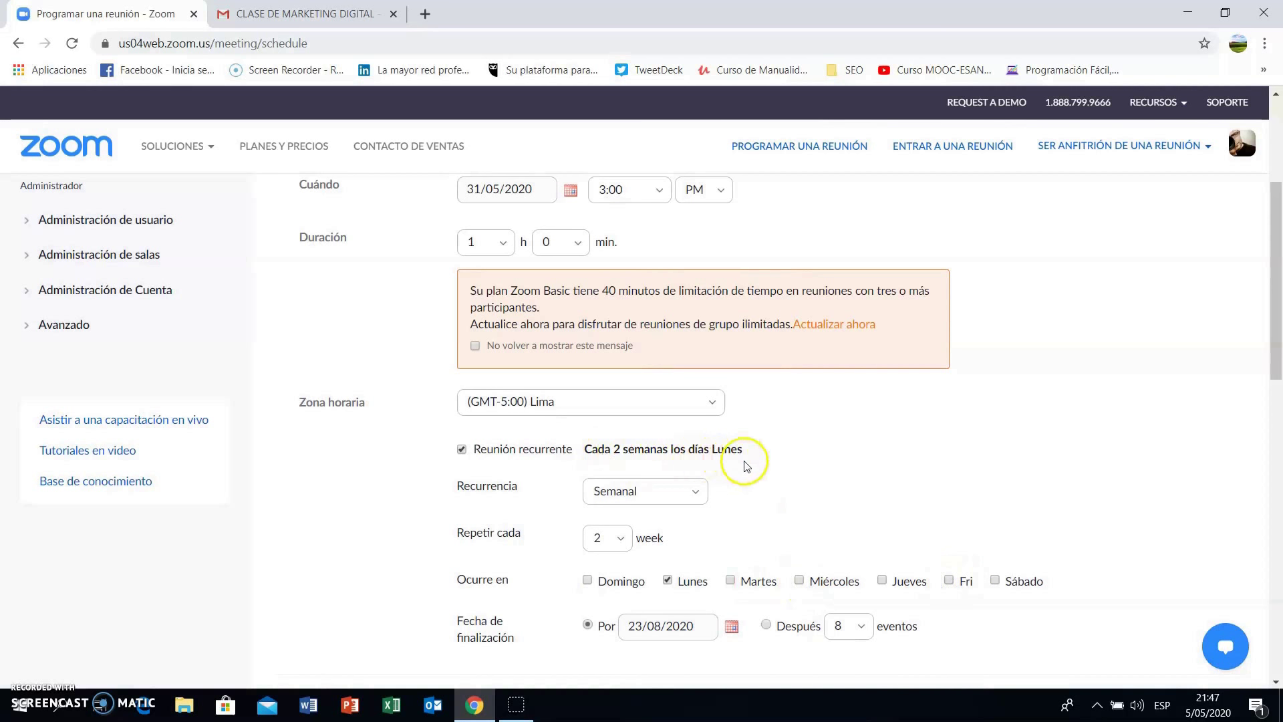
Step: Set the recurrence to repeat every 1 week and clear Domingo so that it occurs only on Lunes
click(627, 539)
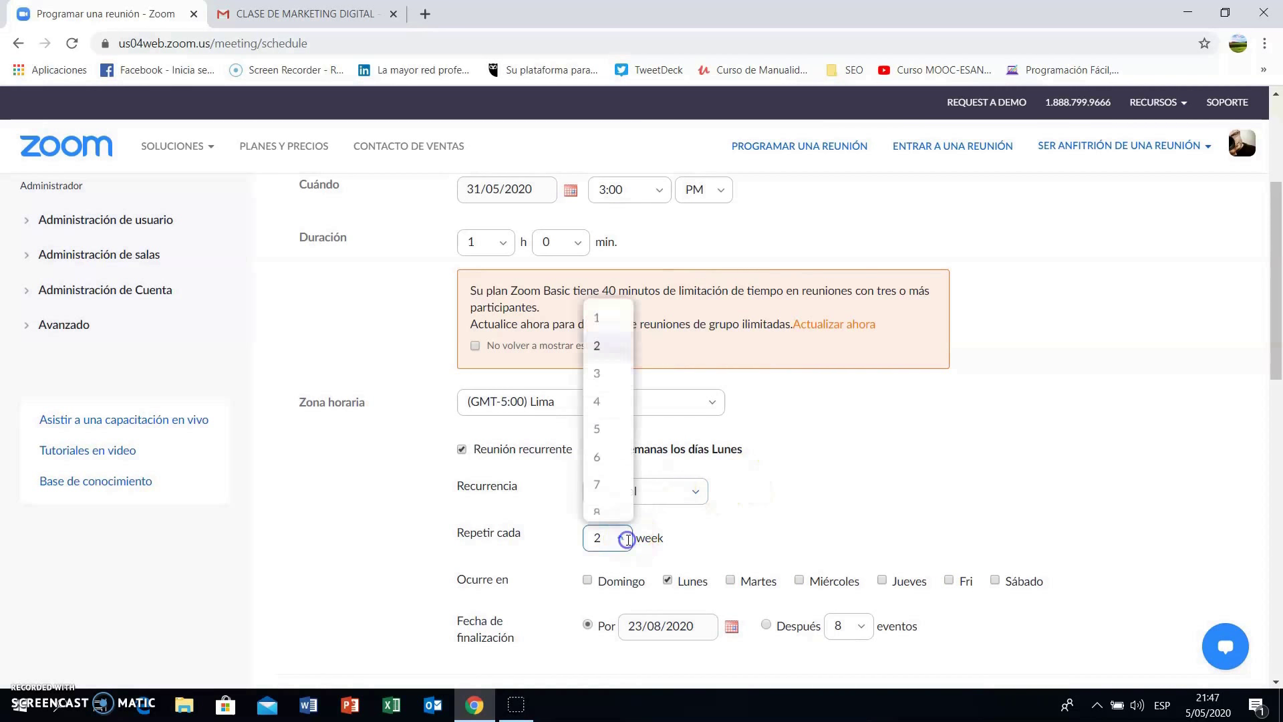
click(609, 316)
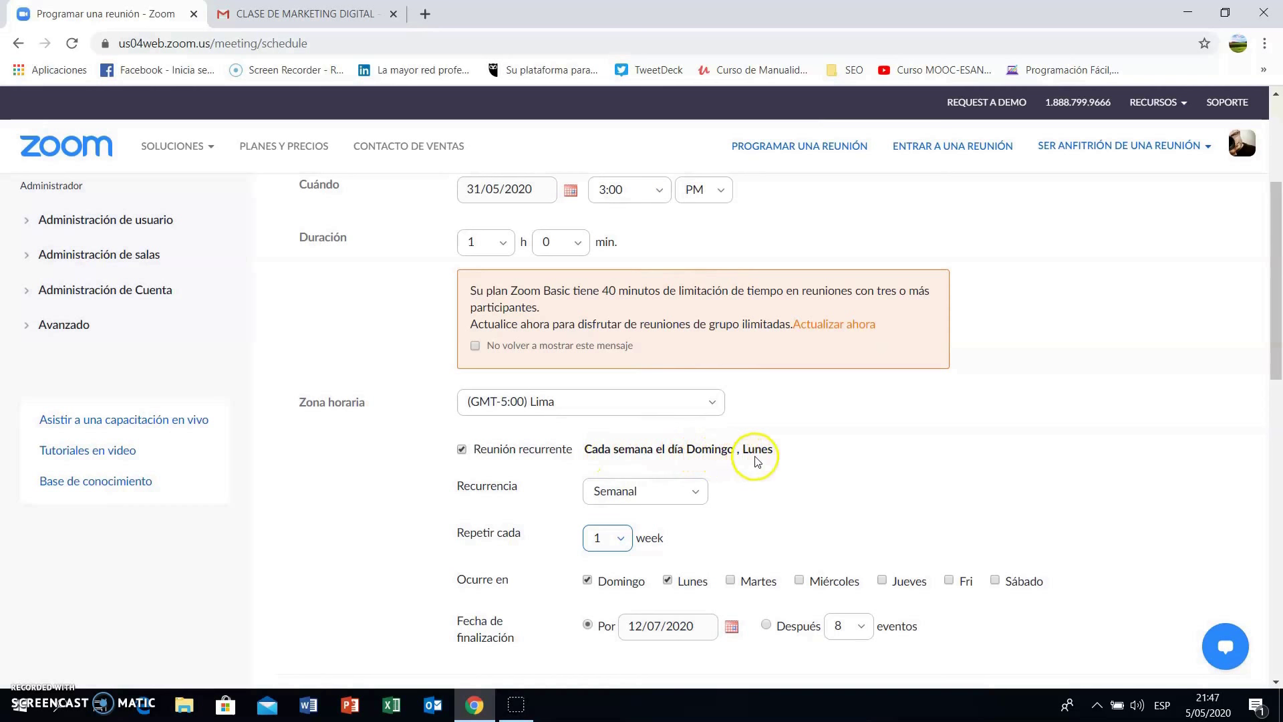
click(587, 579)
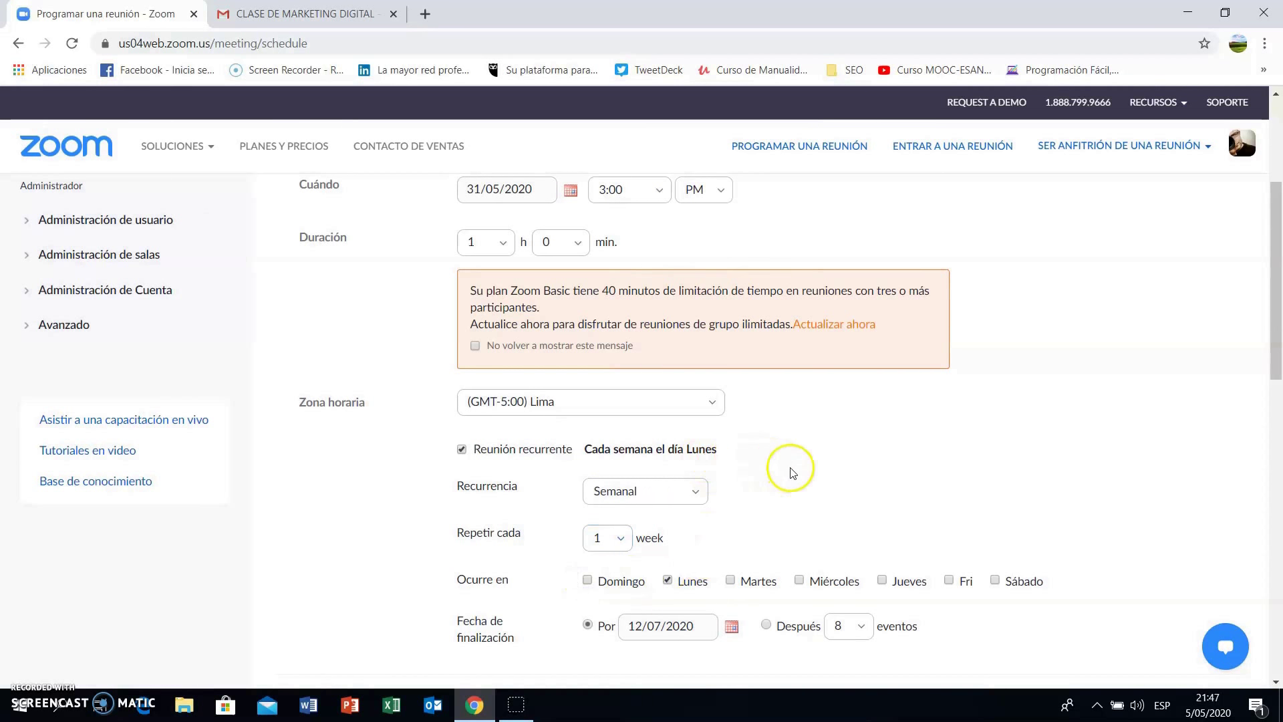
Step: Set the recurrence's end date to 16/07/2020
scroll(792, 472, down, 1)
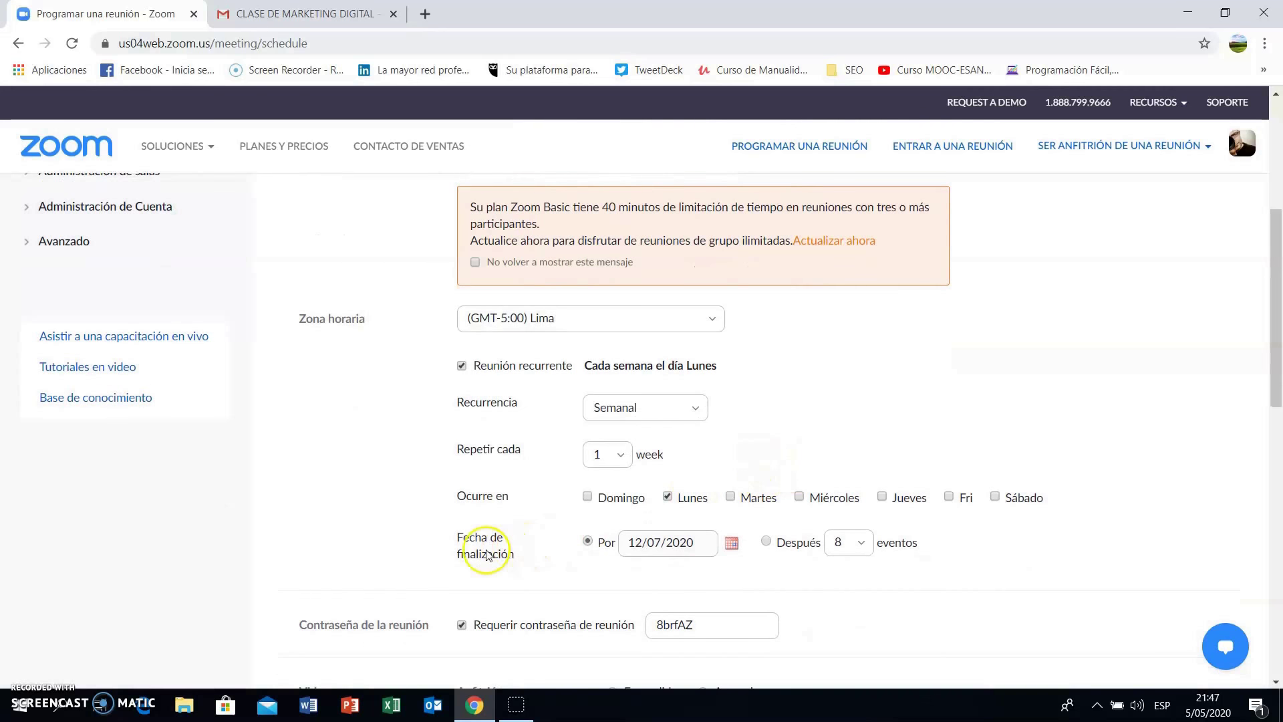
click(733, 544)
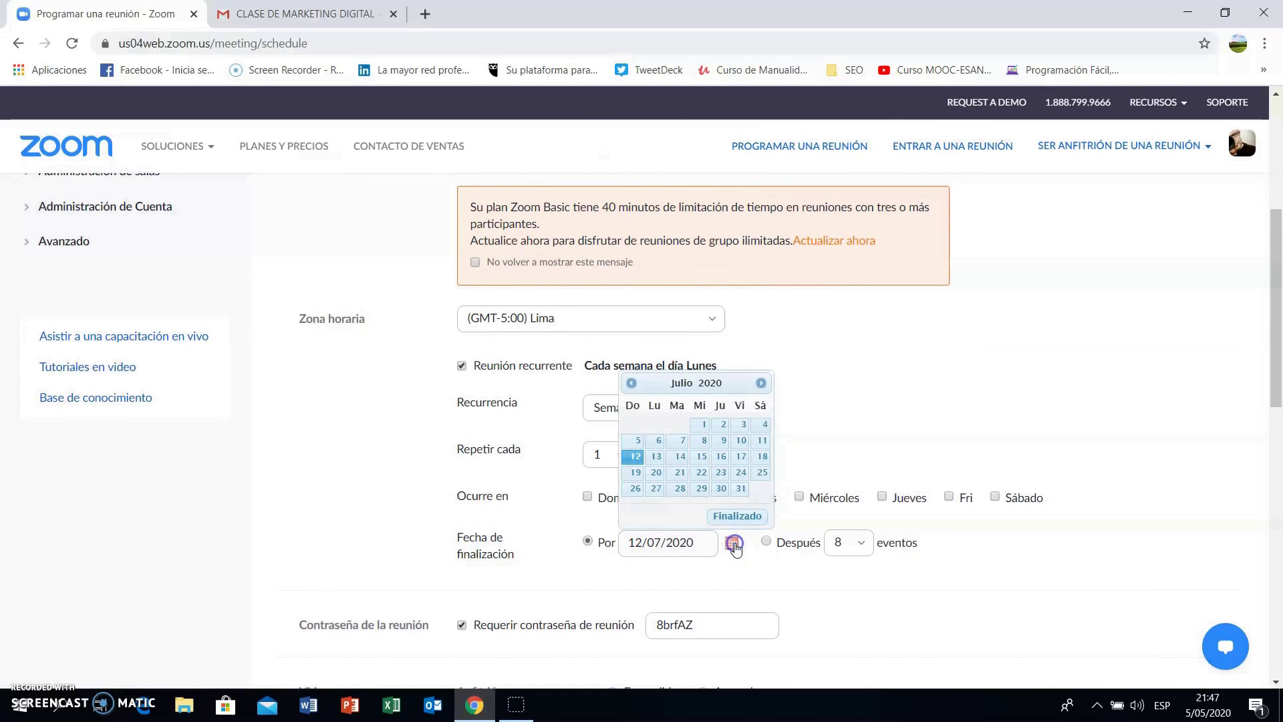
click(722, 457)
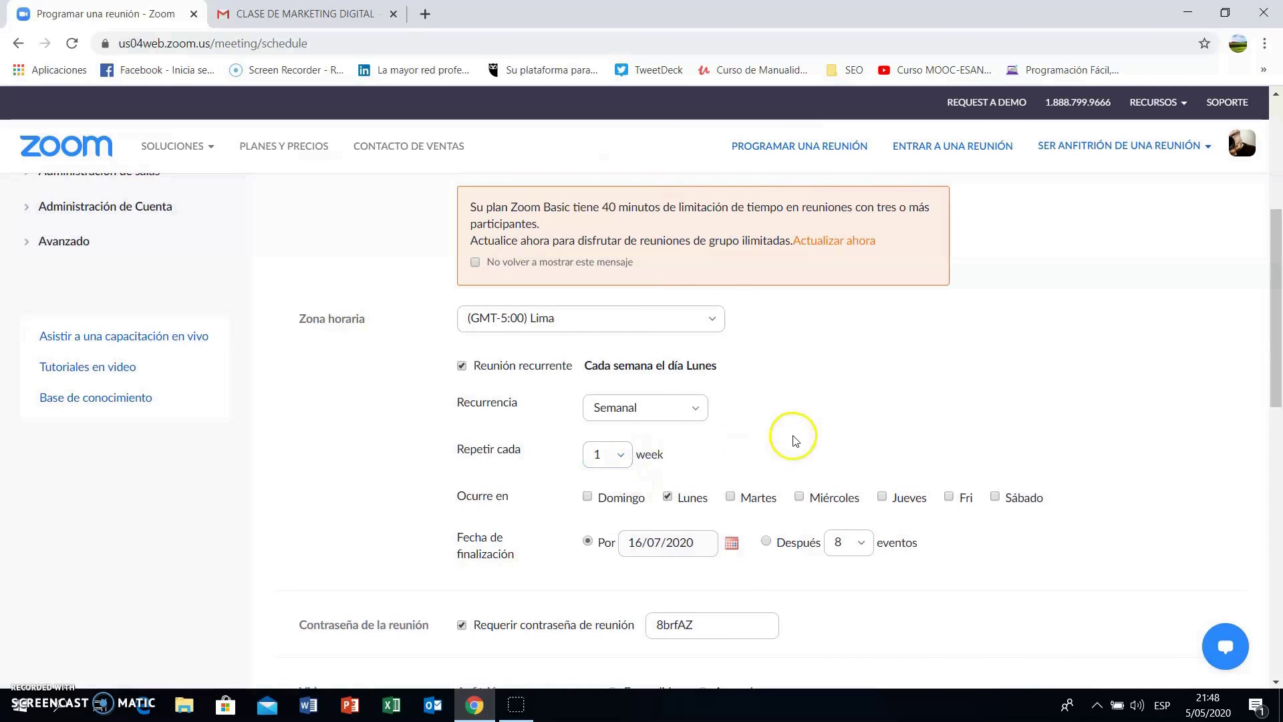
Step: Set the recurrence to end after 7 events and clear Domingo from its days
click(769, 542)
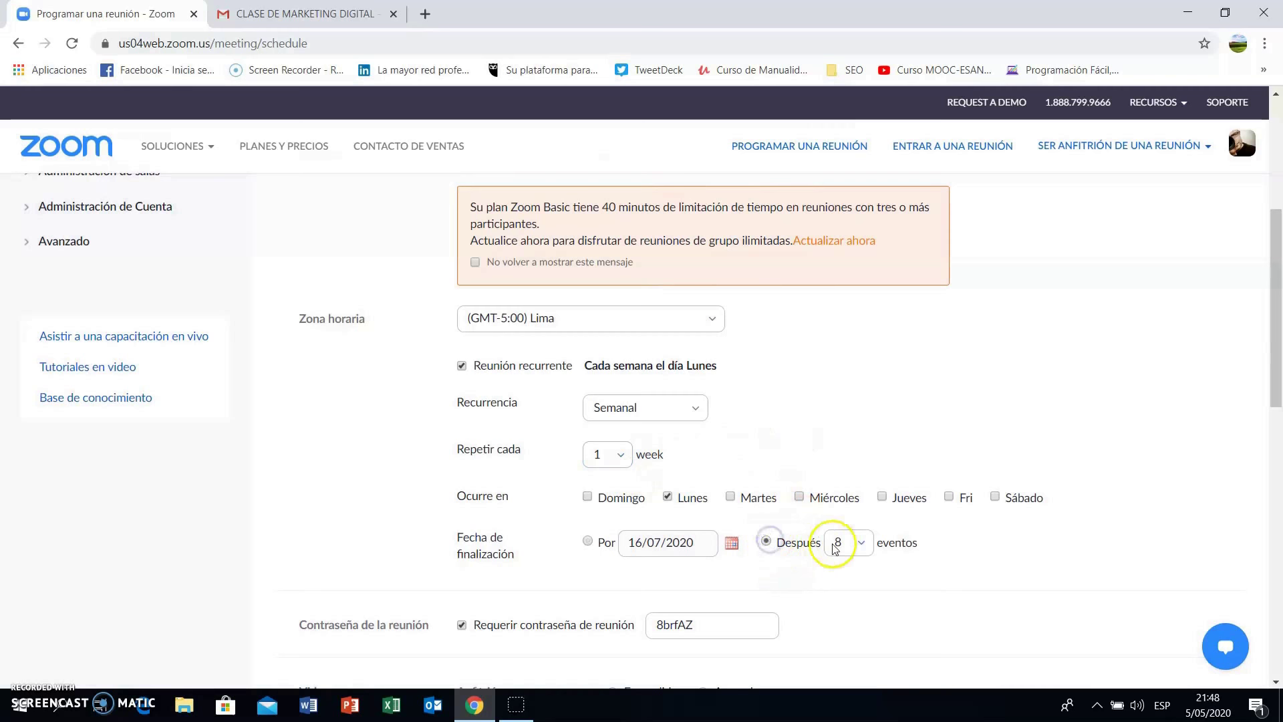
click(861, 544)
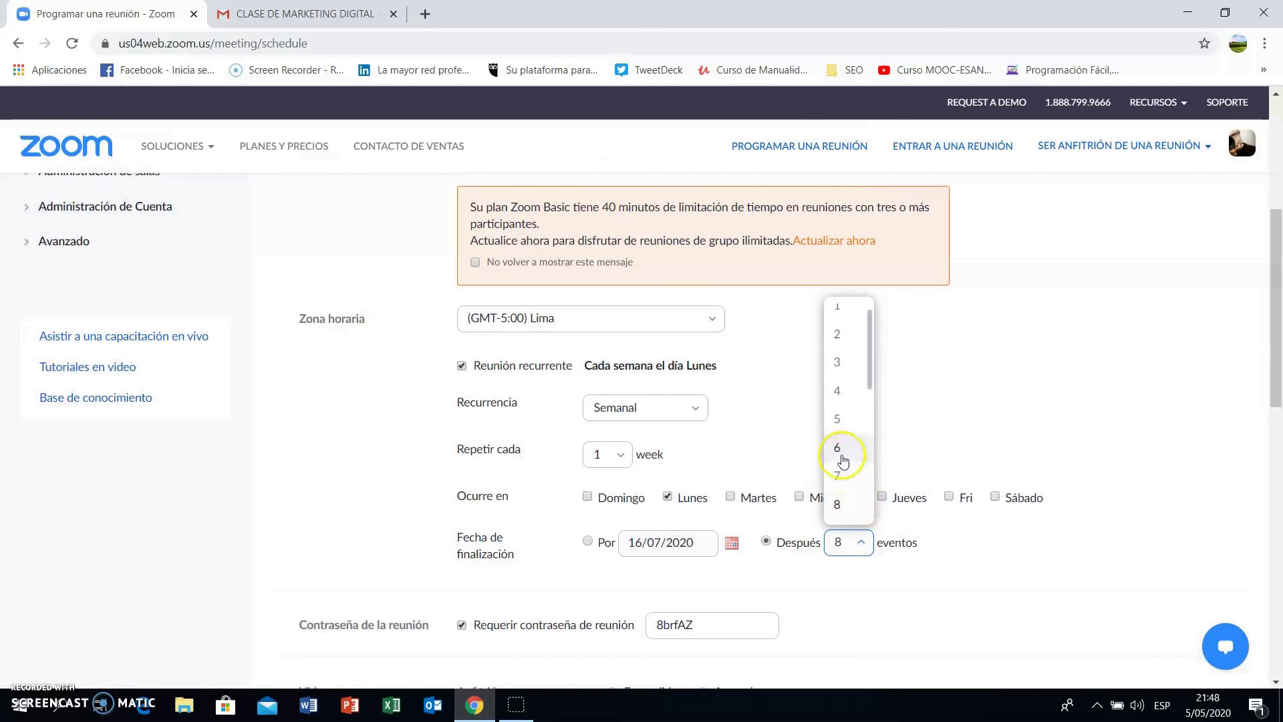
click(844, 477)
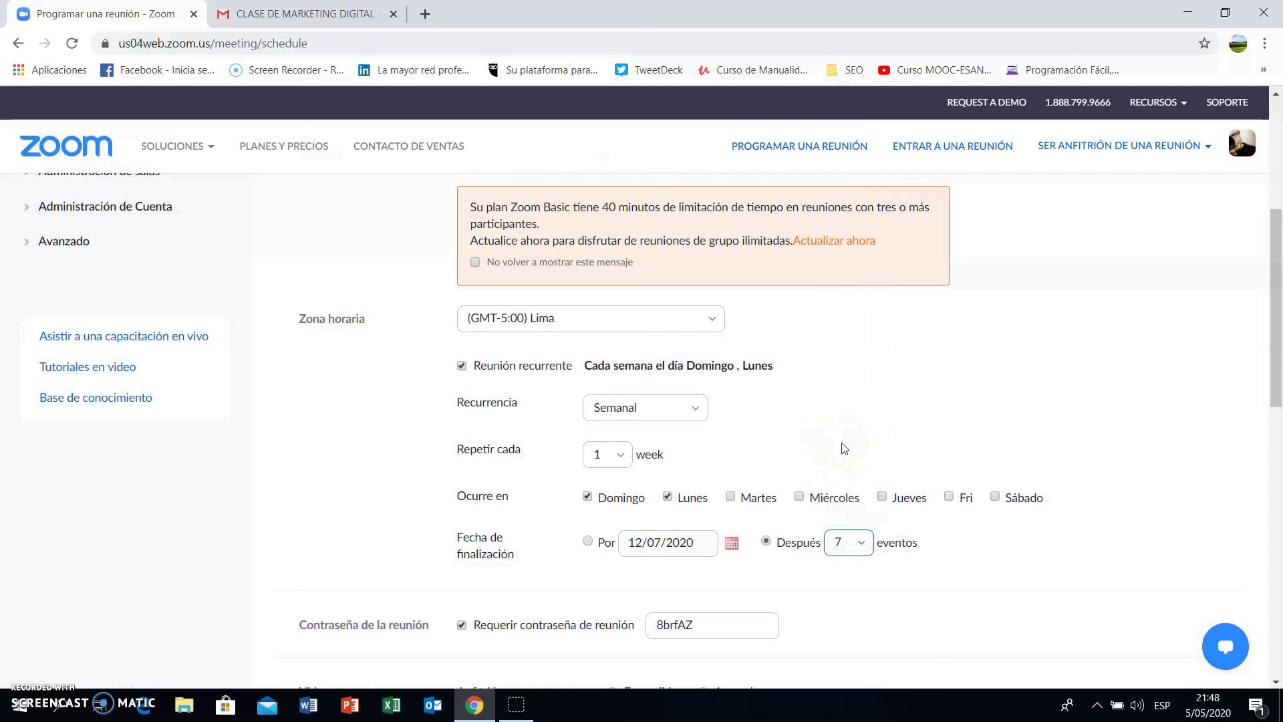
click(587, 496)
click(813, 483)
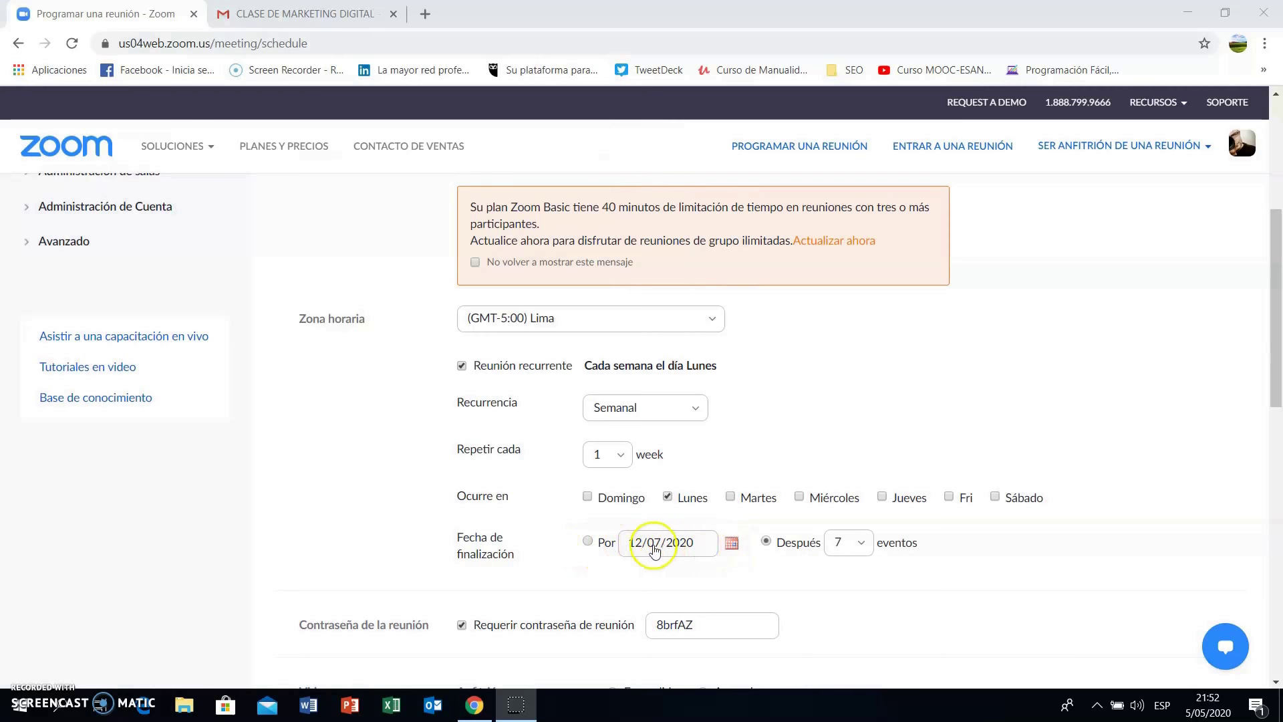
Step: End the recurring meeting by date, on 20/07/2020
click(731, 544)
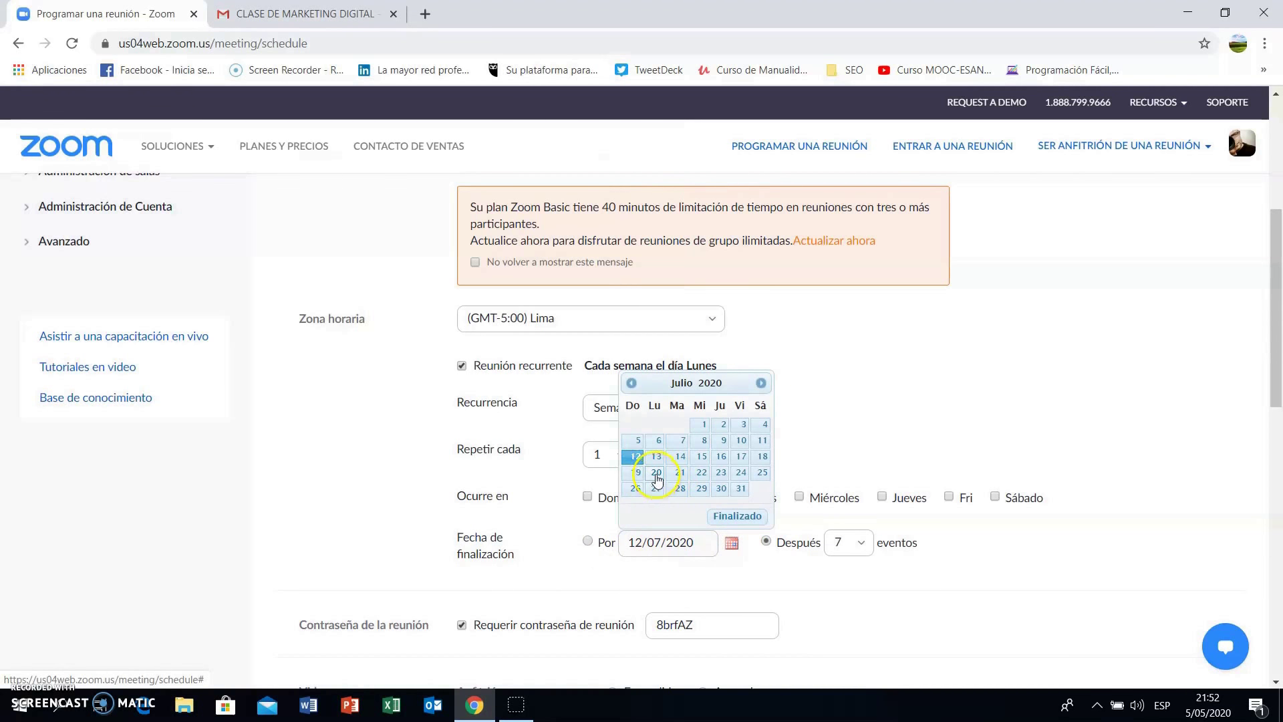
click(655, 474)
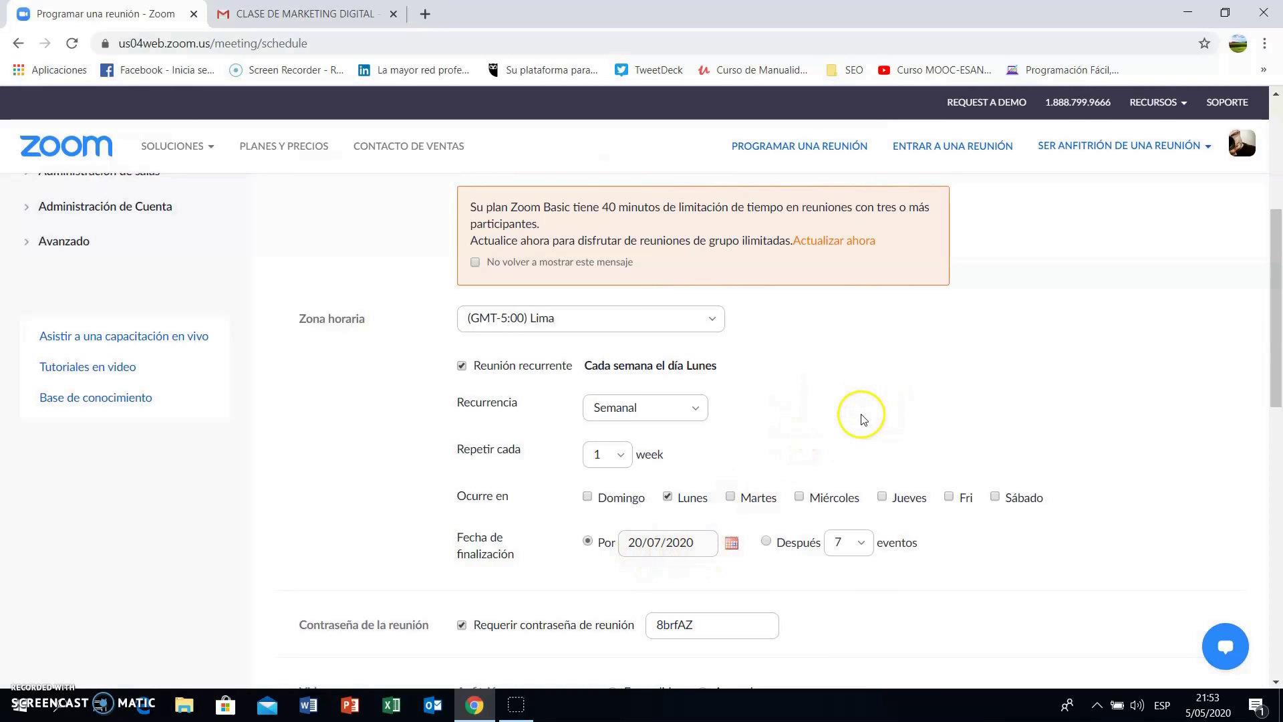
Step: Enable muting participants on entry and automatic recording on the local computer, disable the waiting room, and save the meeting
scroll(865, 418, down, 3)
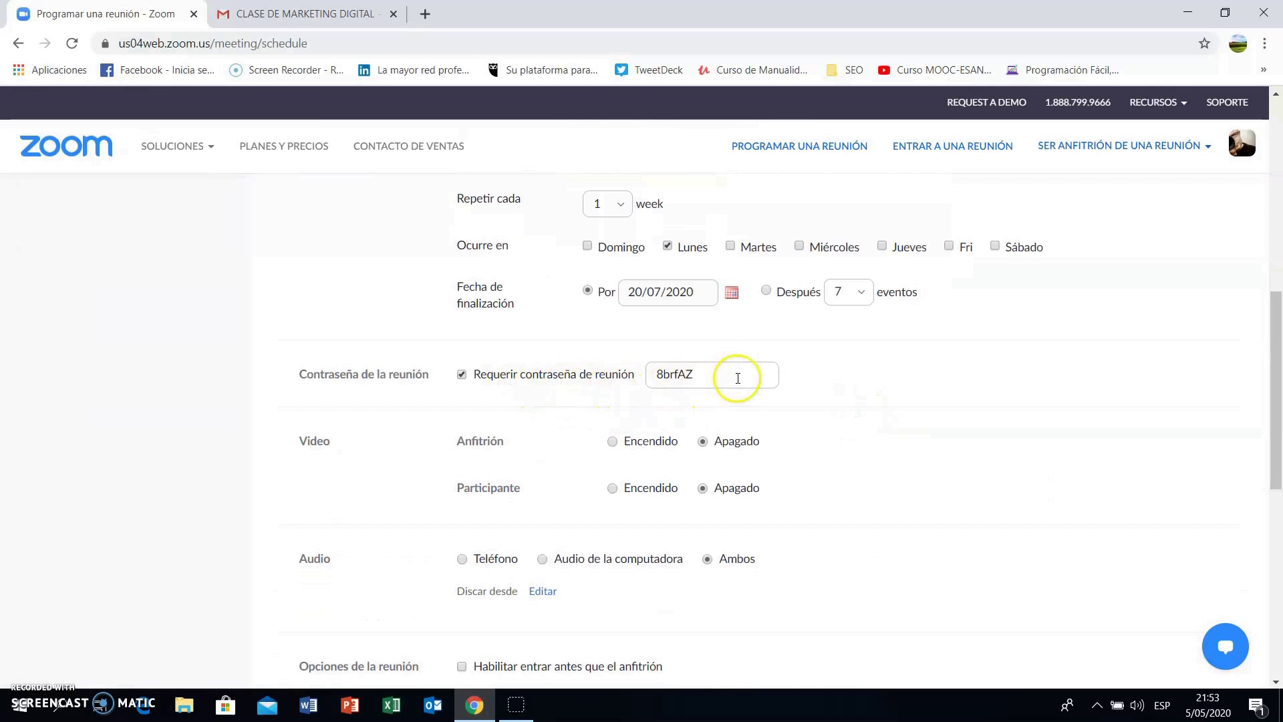
scroll(862, 420, down, 1)
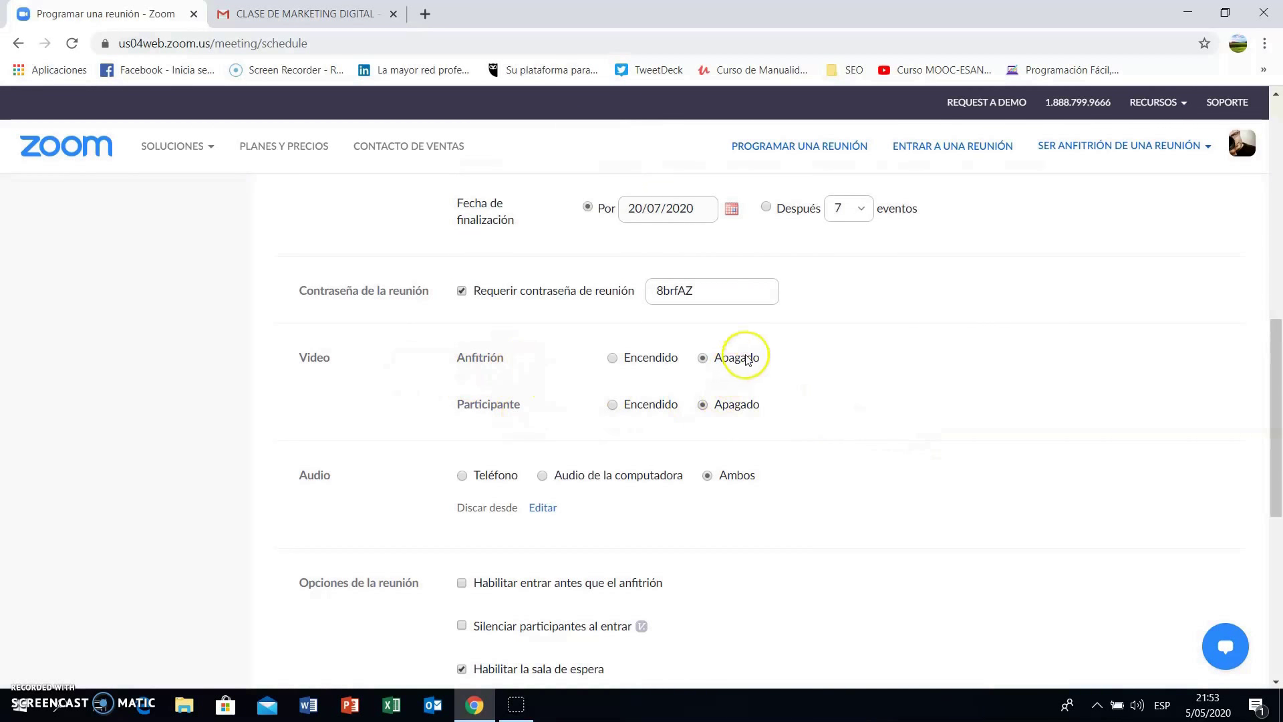
scroll(939, 423, down, 1)
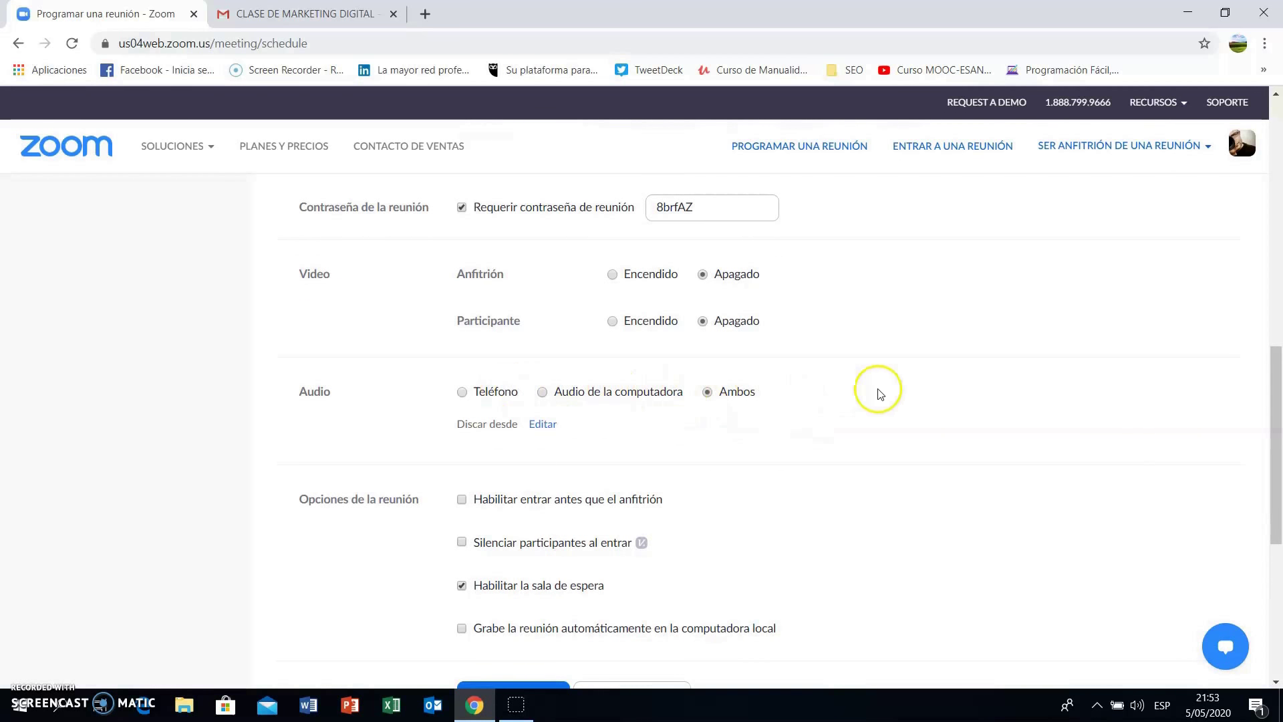
scroll(865, 422, down, 2)
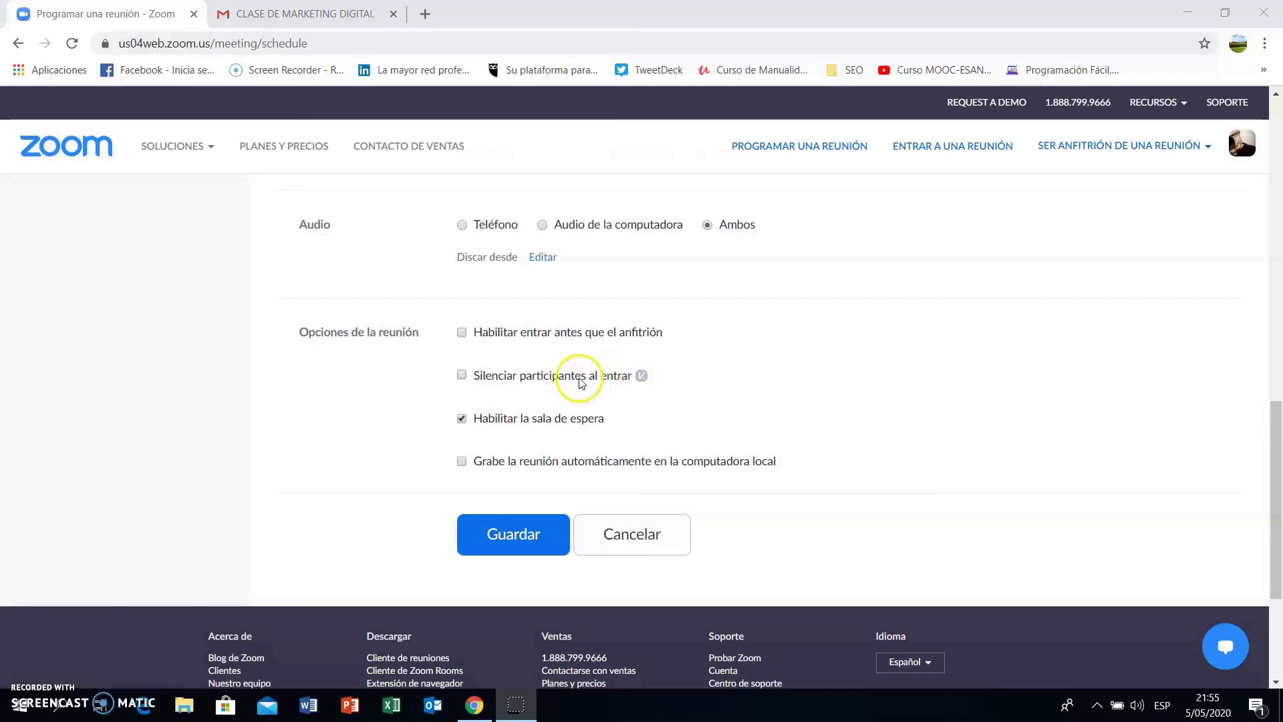
click(461, 376)
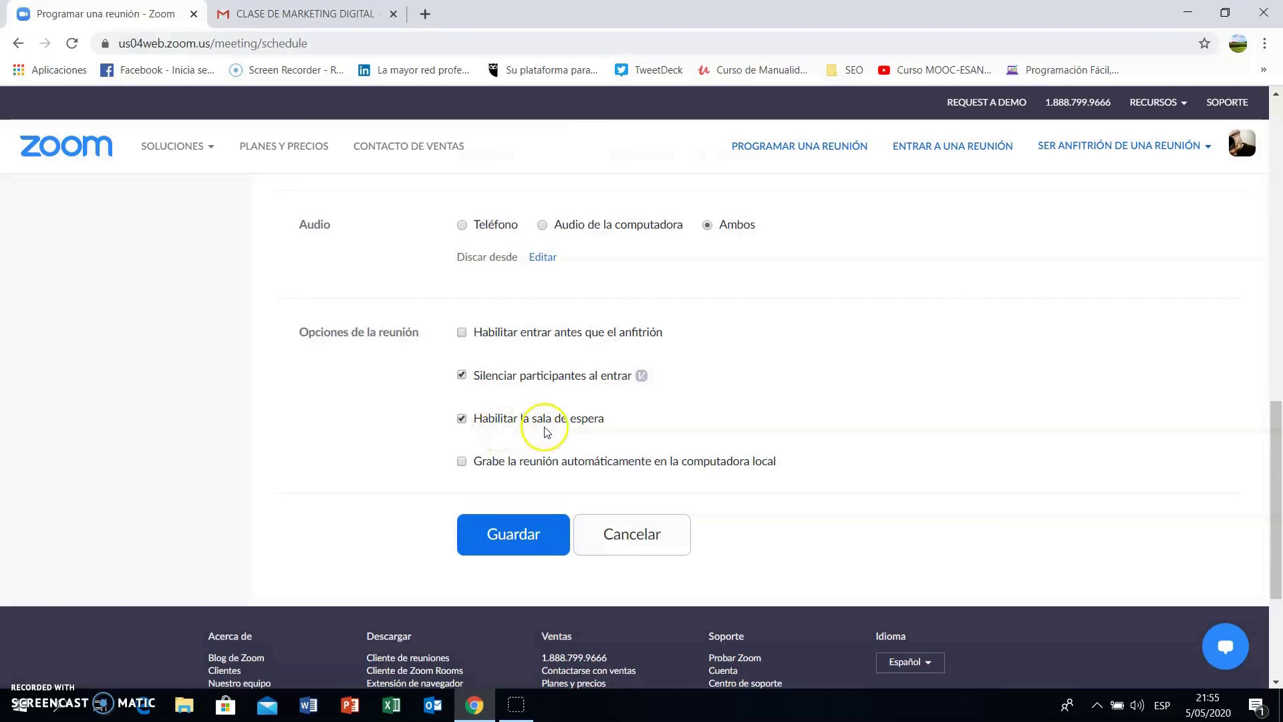
click(459, 419)
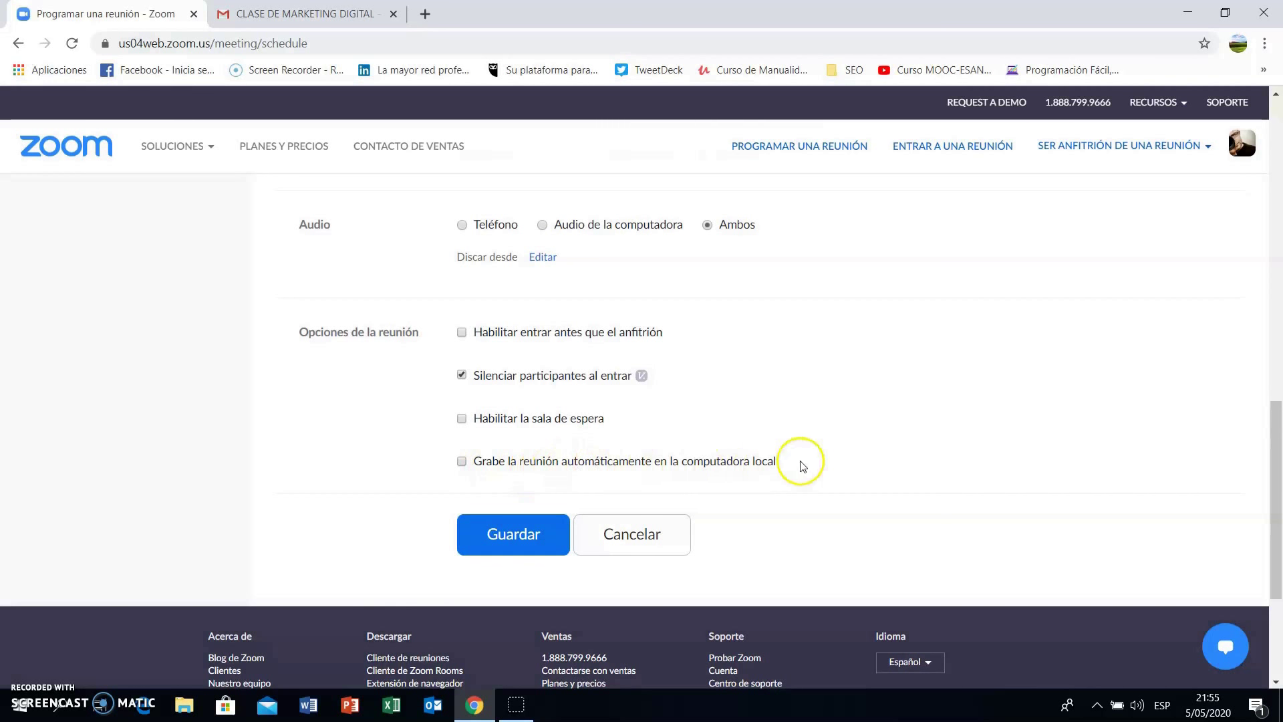
click(461, 461)
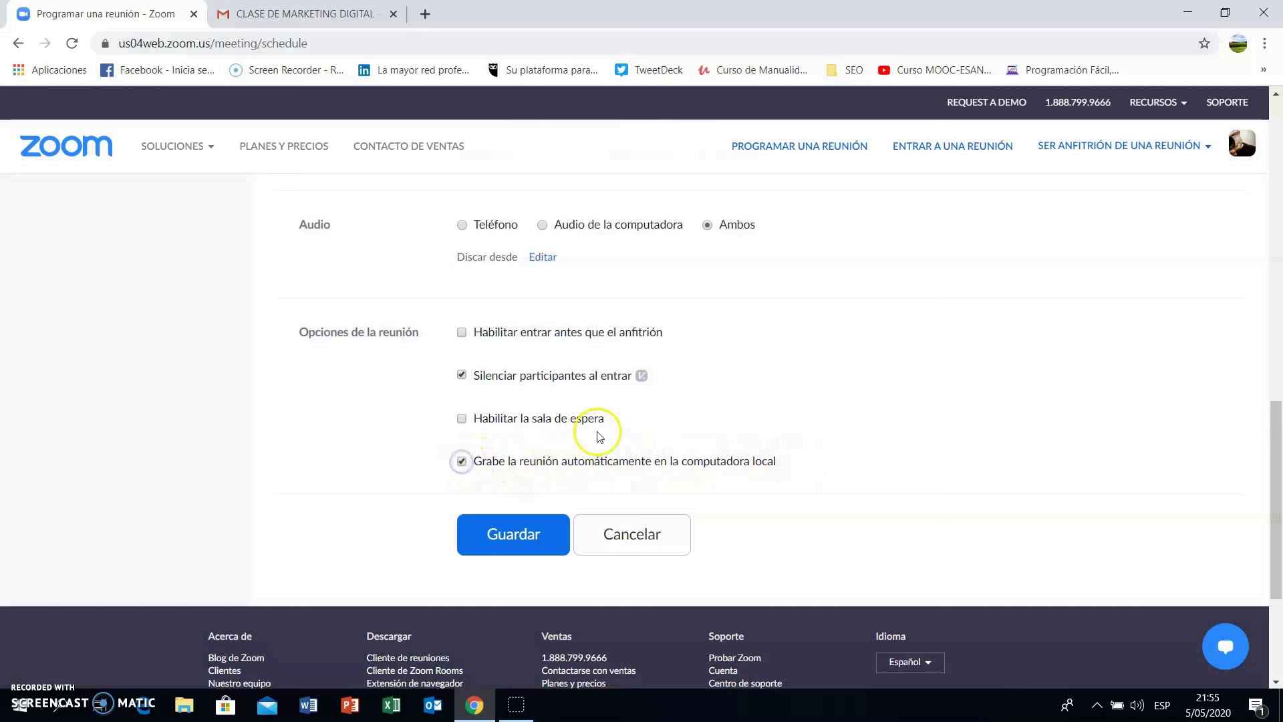
click(528, 535)
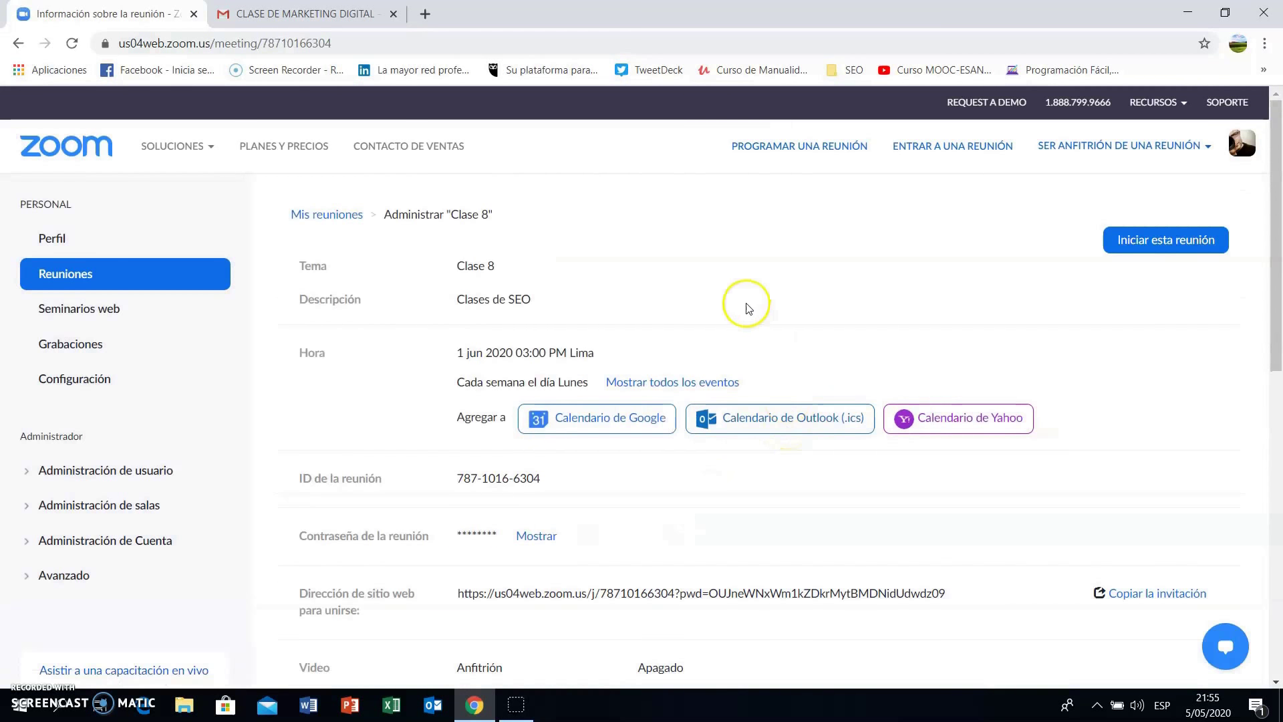
Step: Review the saved "Clase 8" meeting's schedule, join link, video, audio and option settings
scroll(749, 307, down, 3)
scroll(753, 317, up, 3)
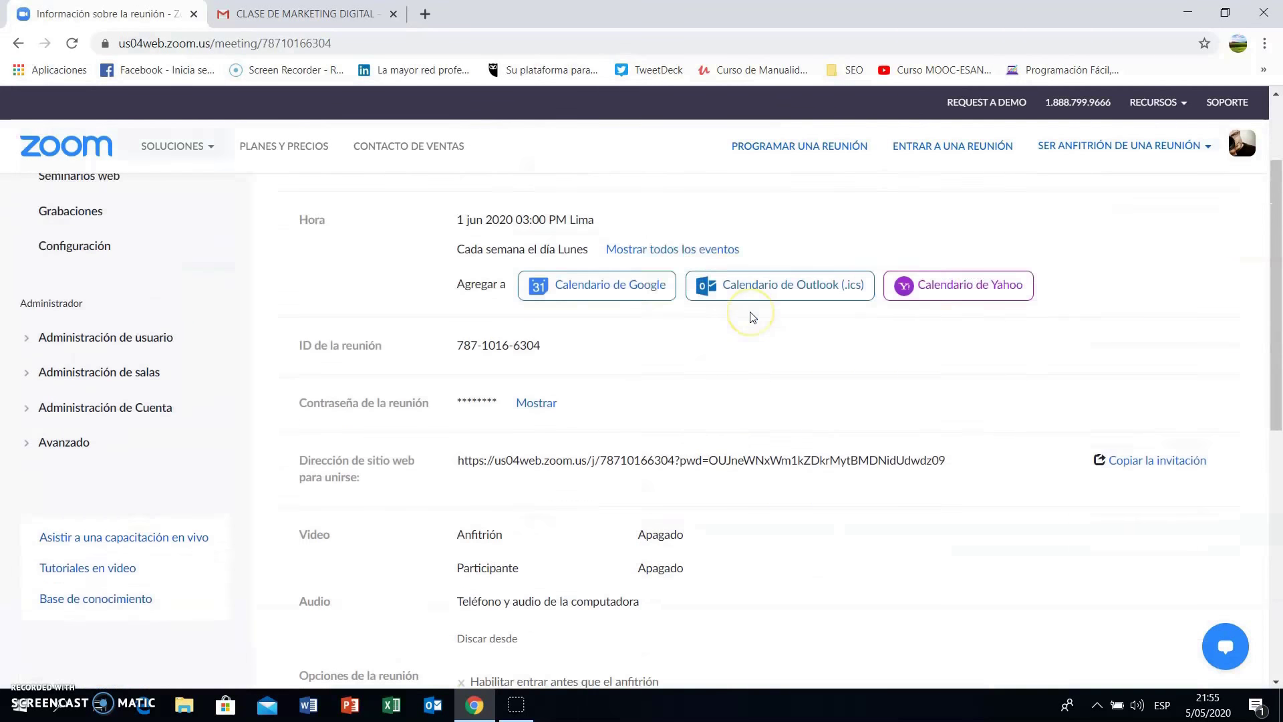
scroll(747, 316, down, 3)
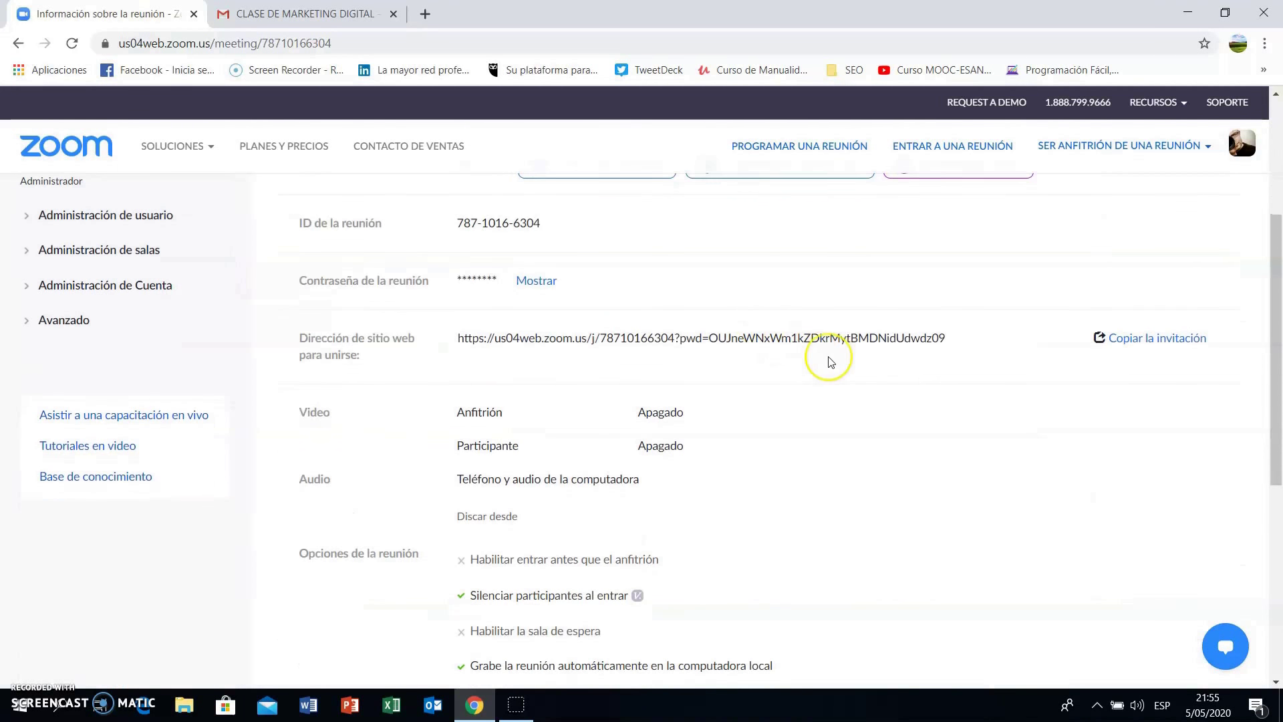
Step: Return to the upcoming meetings list and examine the dates and meeting IDs of "Clase 7" and the recurring "Clase 8" sessions
scroll(826, 359, down, 2)
scroll(831, 362, up, 5)
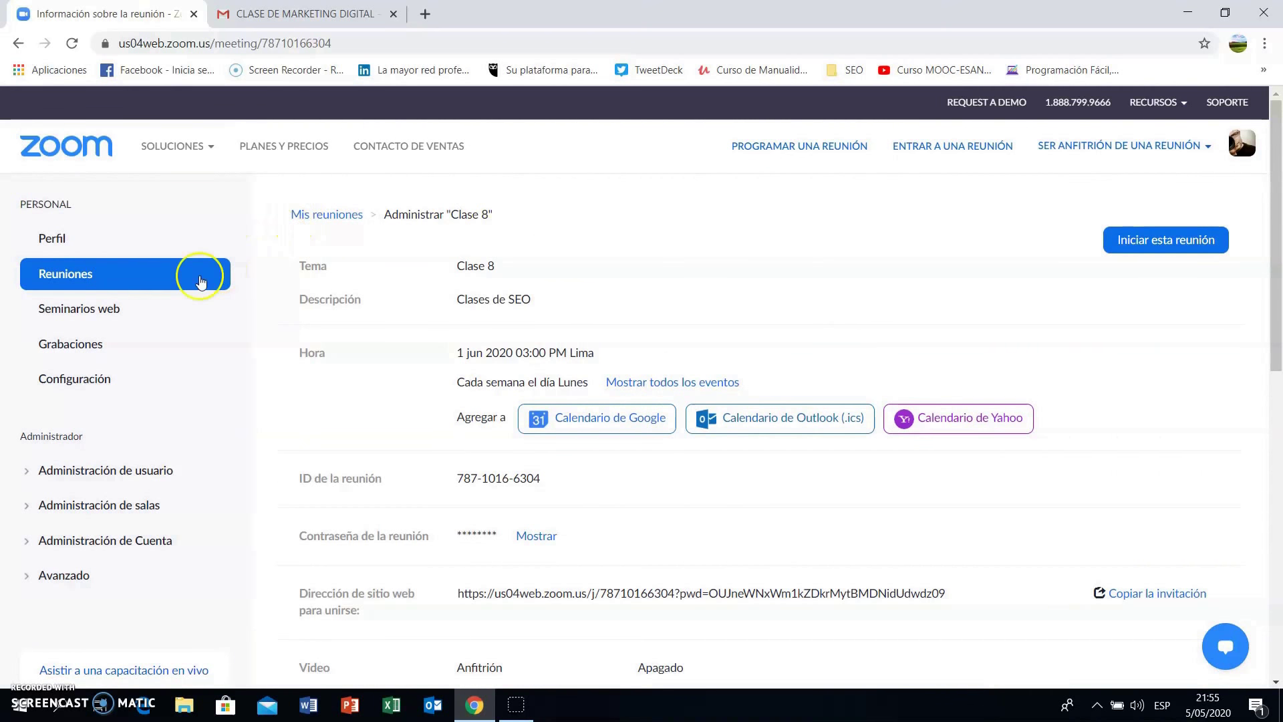
click(72, 279)
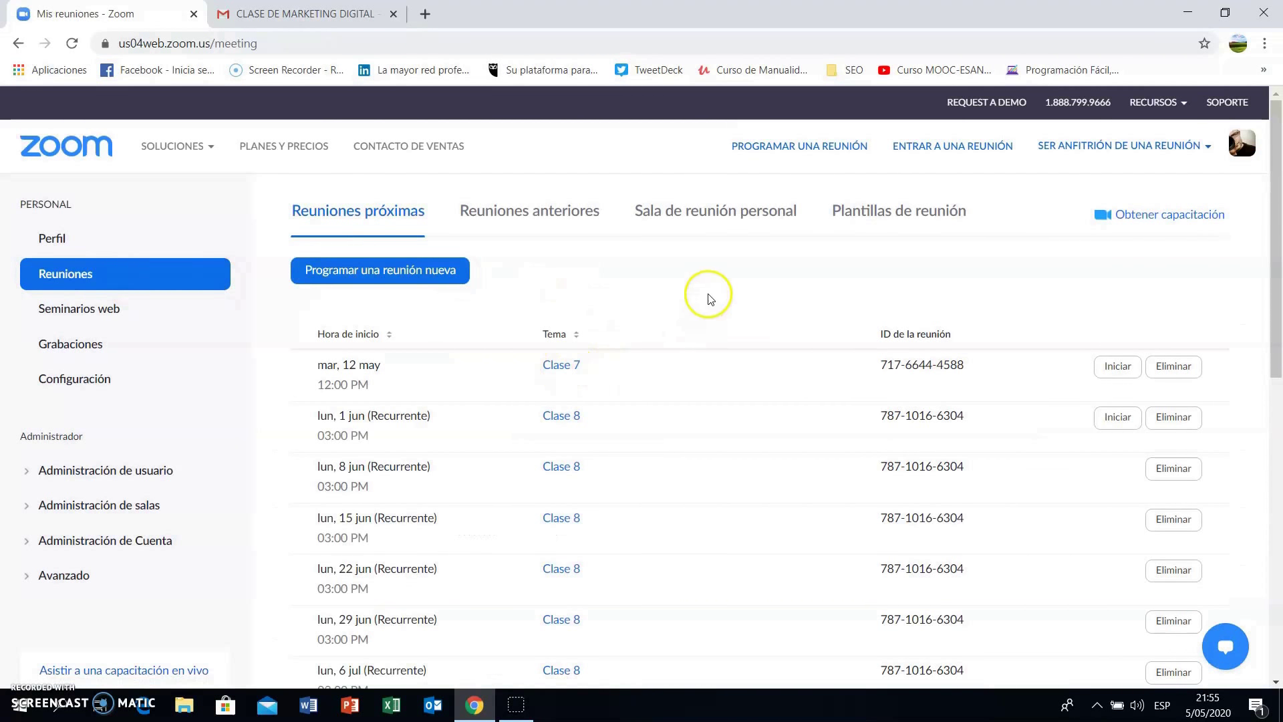
scroll(711, 299, down, 1)
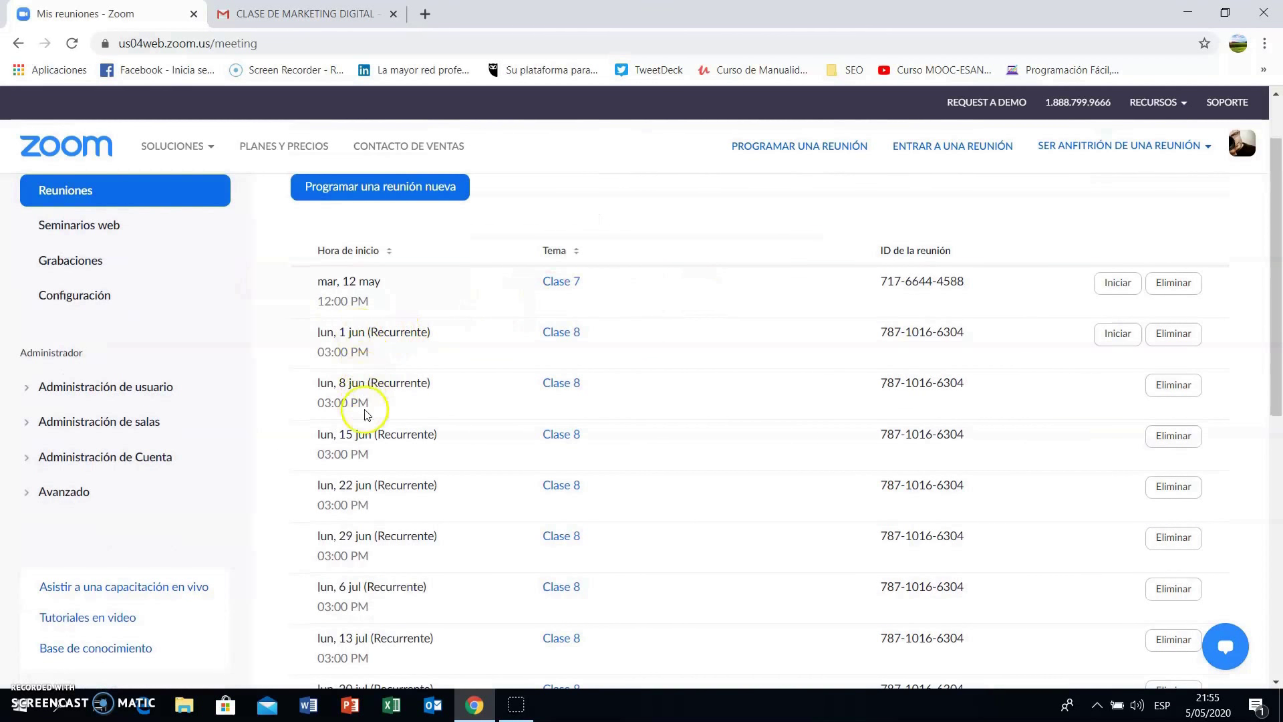
scroll(357, 406, down, 1)
scroll(358, 405, down, 1)
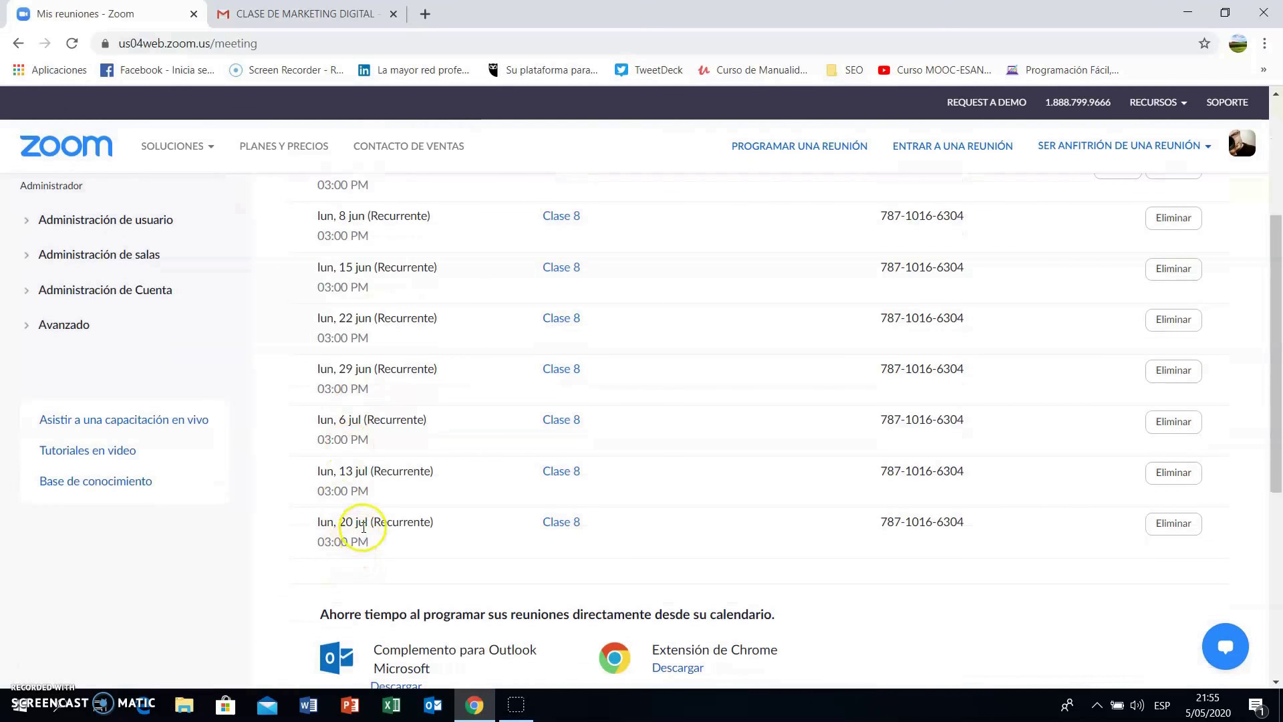
scroll(665, 515, up, 2)
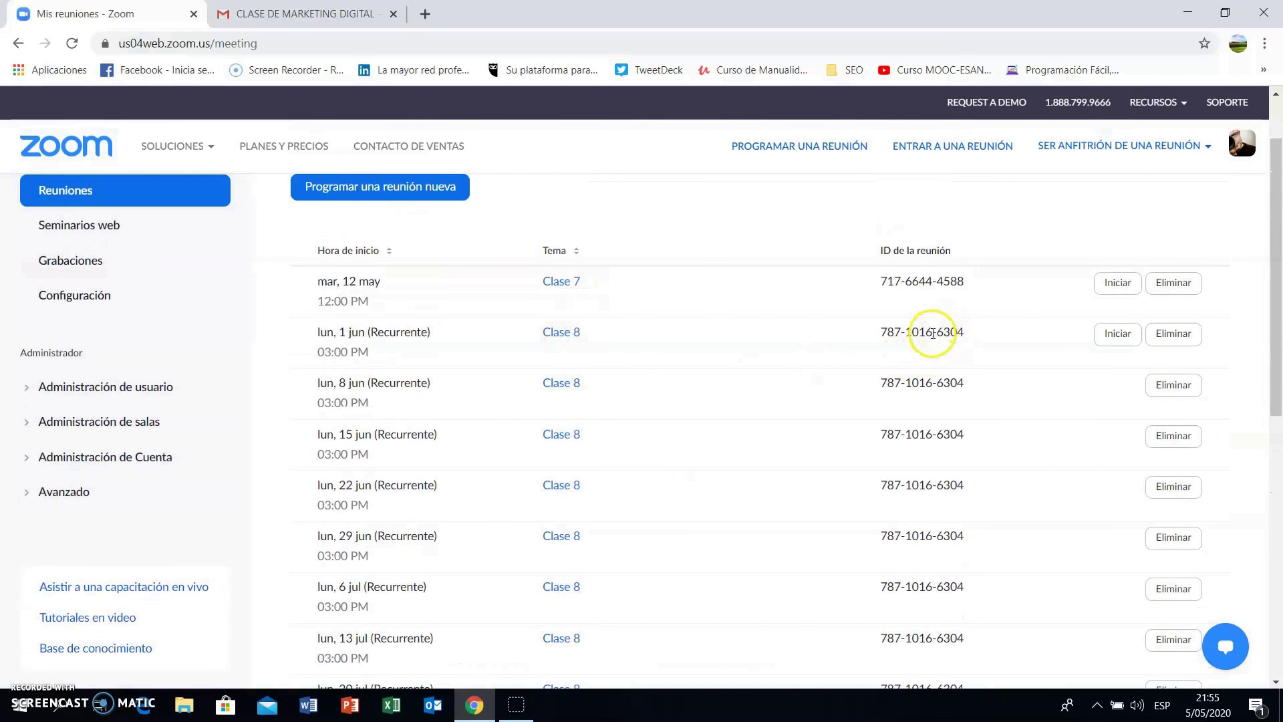
scroll(977, 382, down, 1)
scroll(974, 382, down, 2)
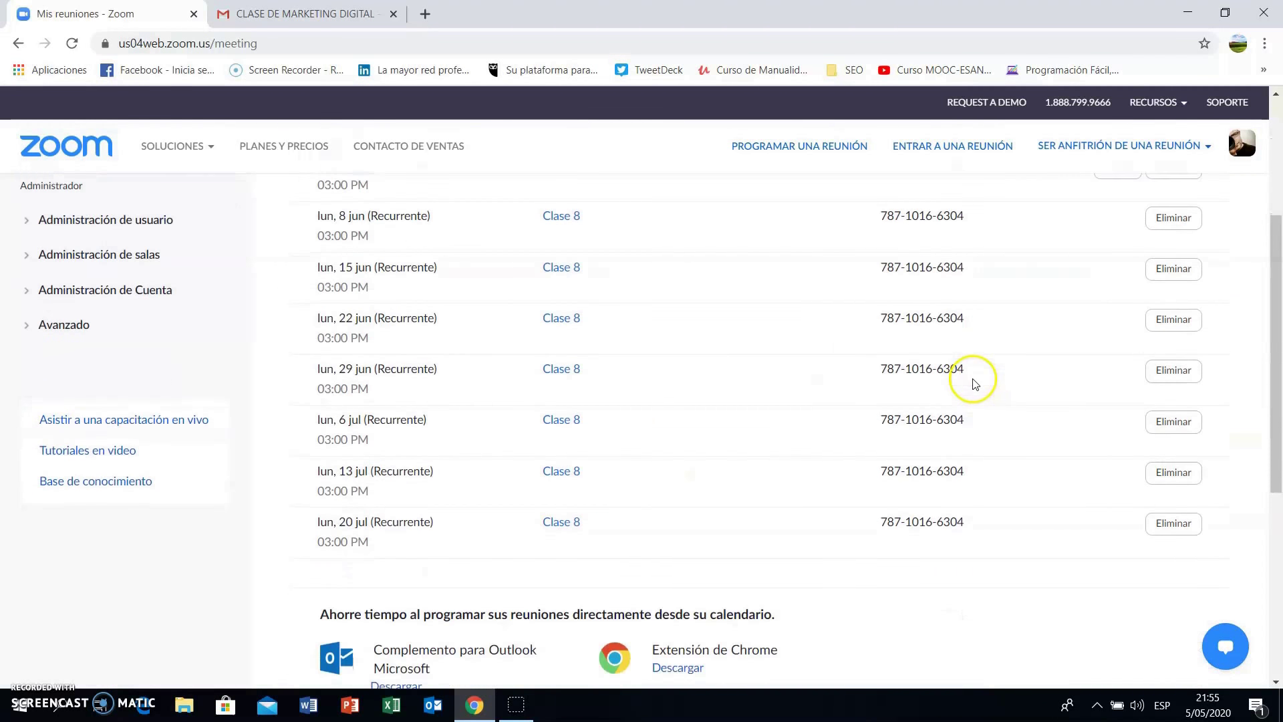
scroll(971, 381, up, 3)
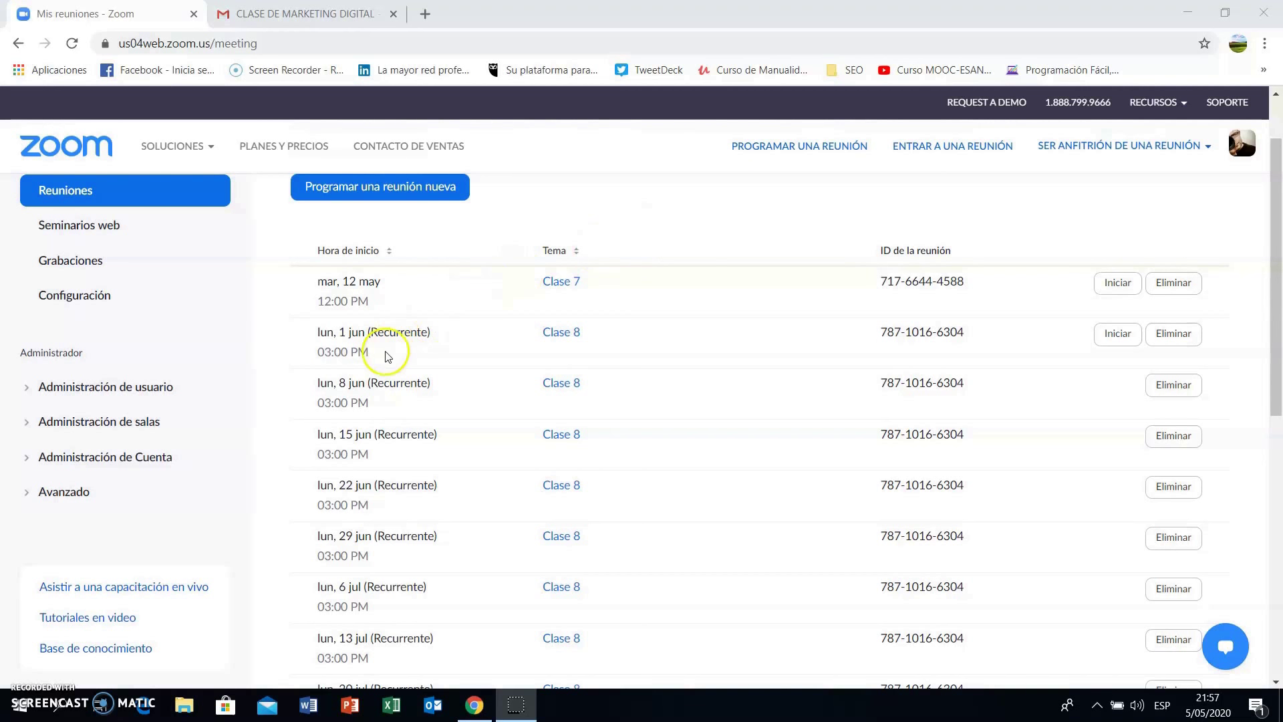
scroll(754, 250, up, 1)
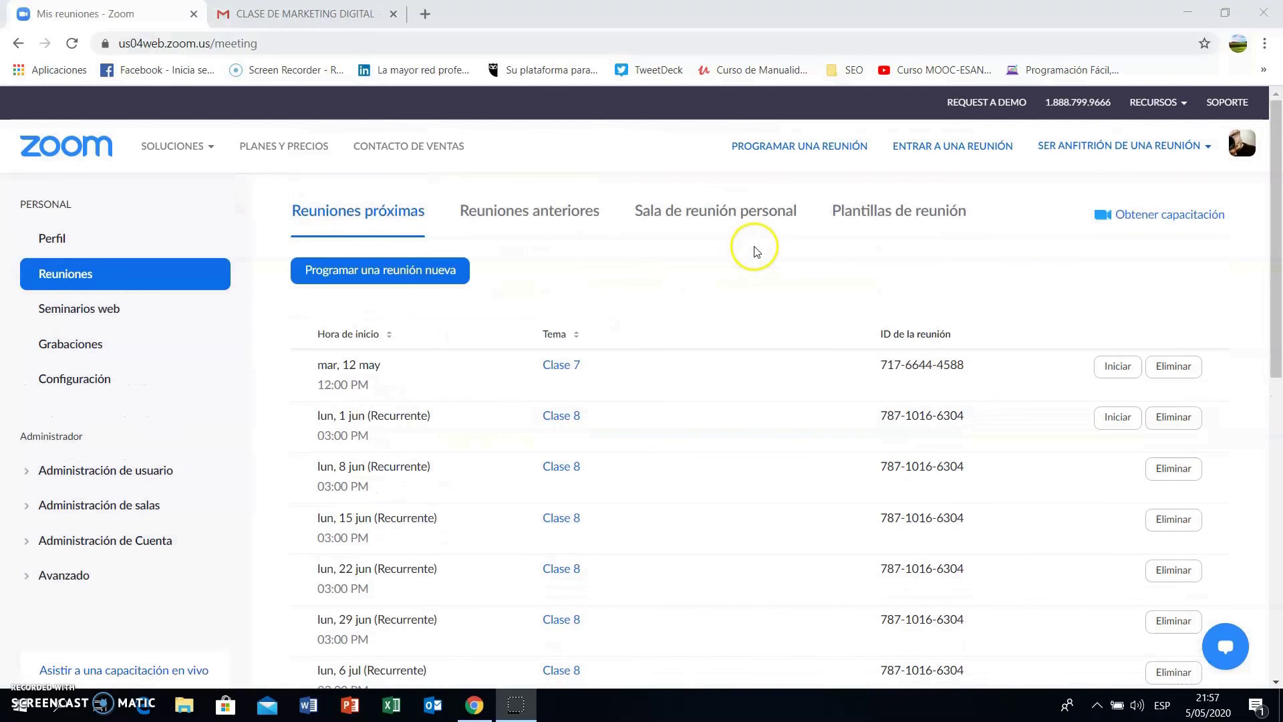
Step: Start the "Clase 7" meeting scheduled for 12 May and allow it to open in the Zoom Meetings application
scroll(755, 268, down, 1)
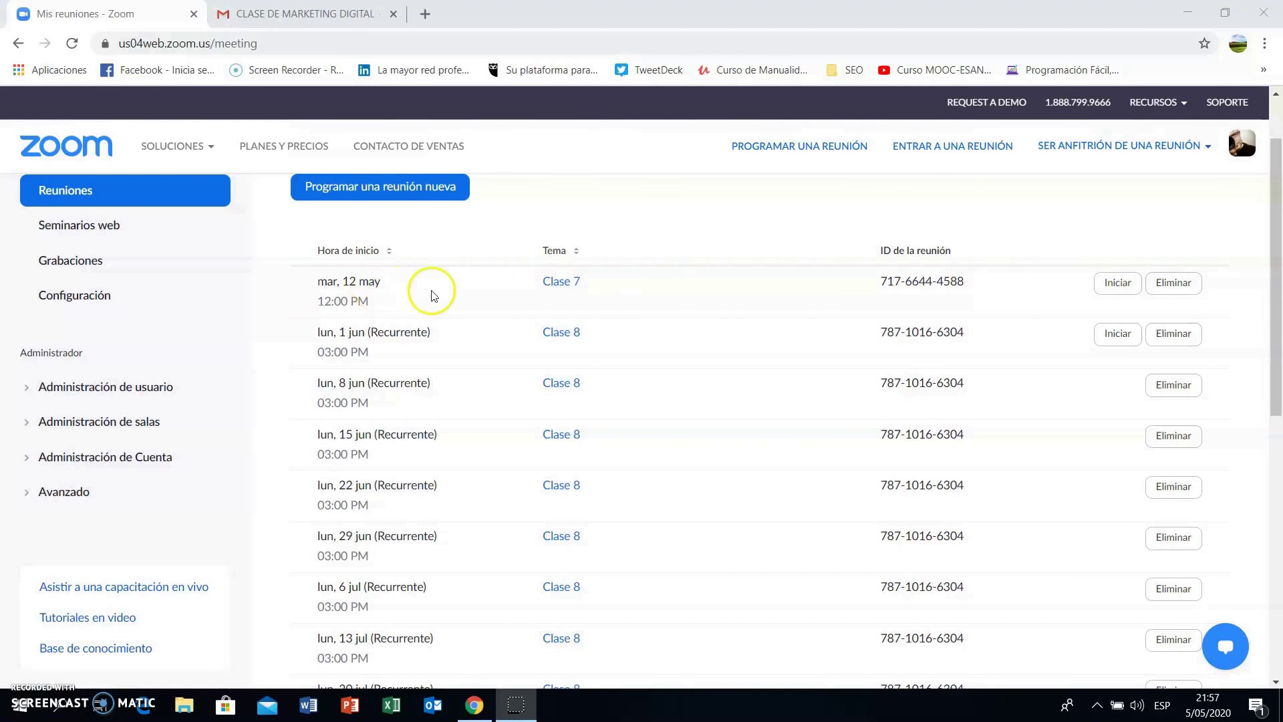
click(1116, 285)
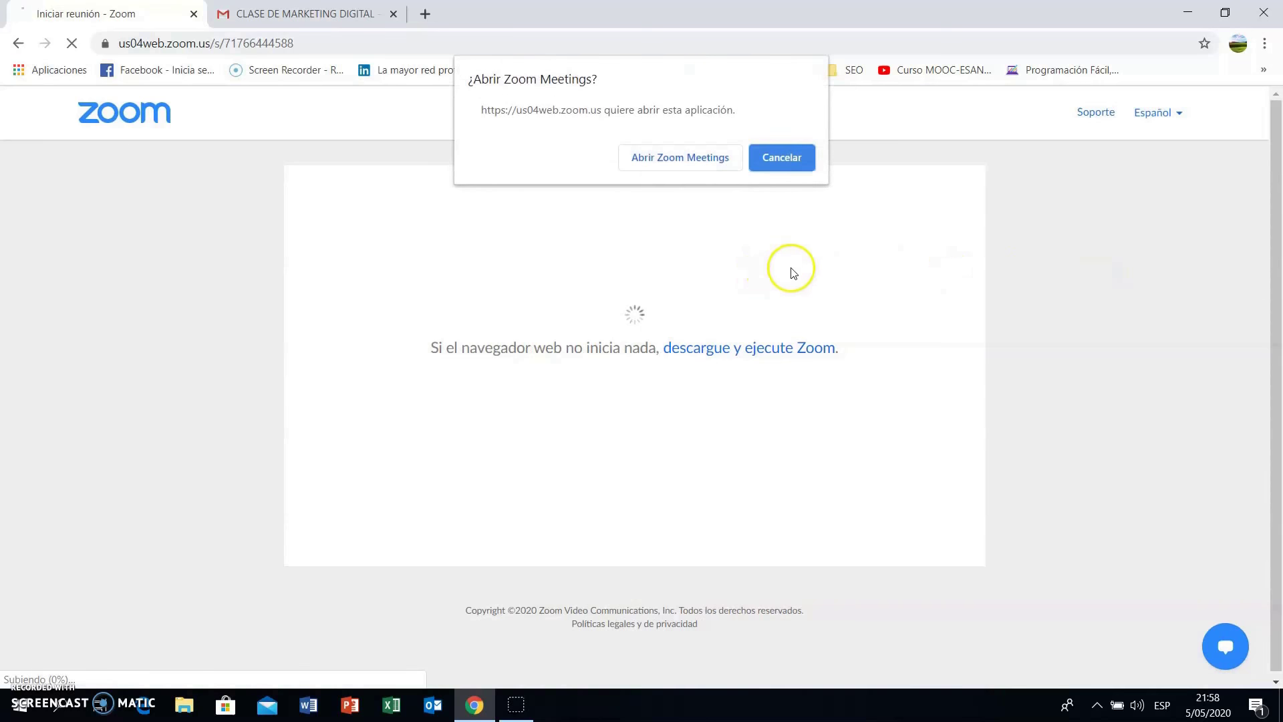
click(664, 157)
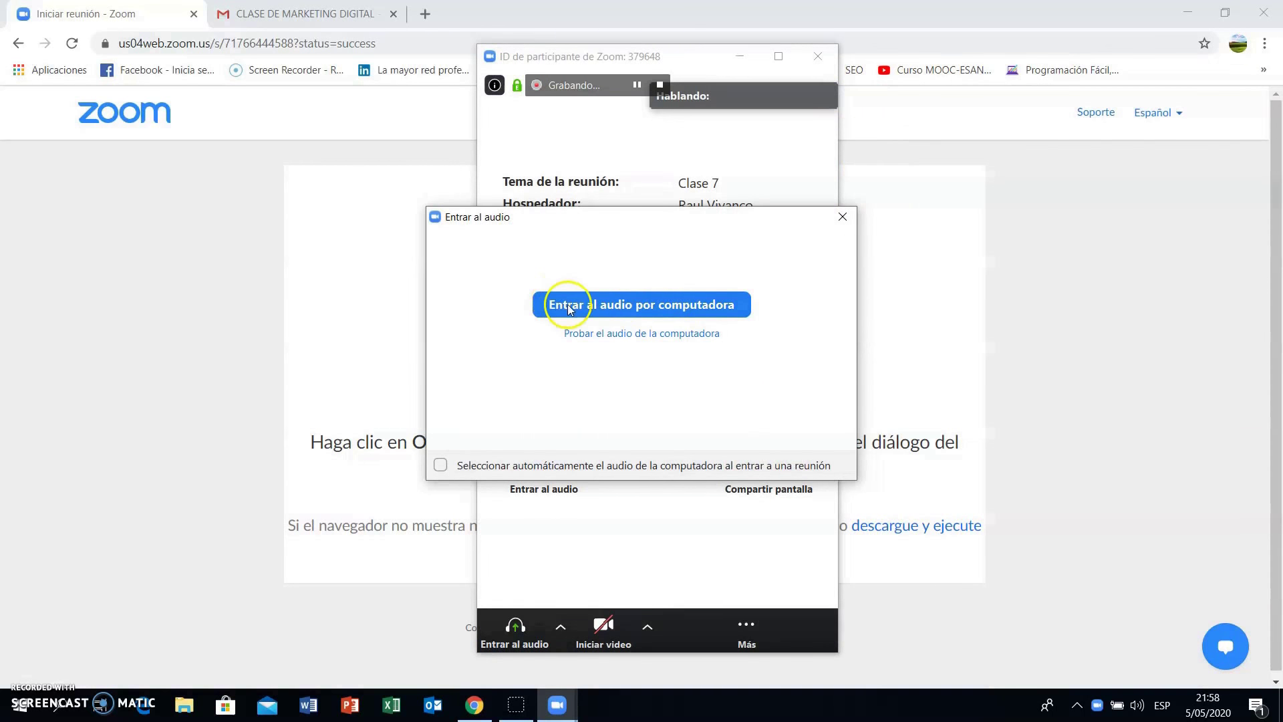
Step: Join the "Clase 7" meeting with computer audio and maximize the meeting window
click(647, 311)
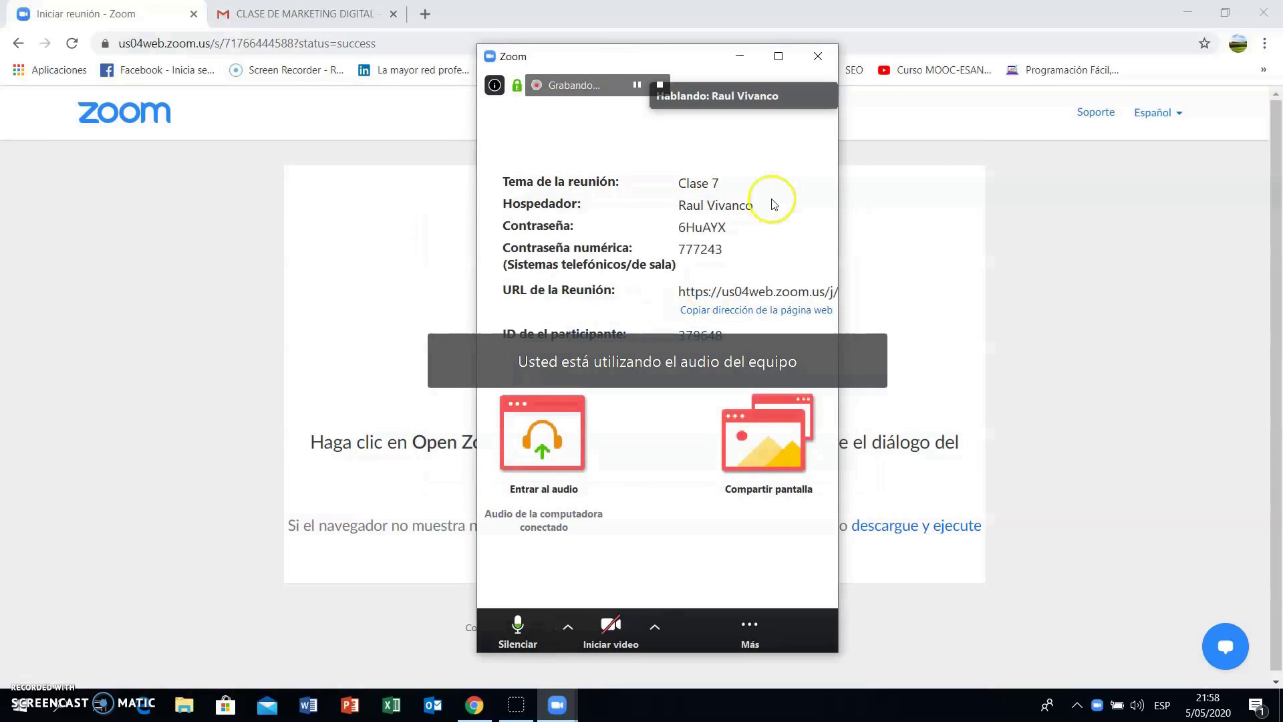
click(779, 58)
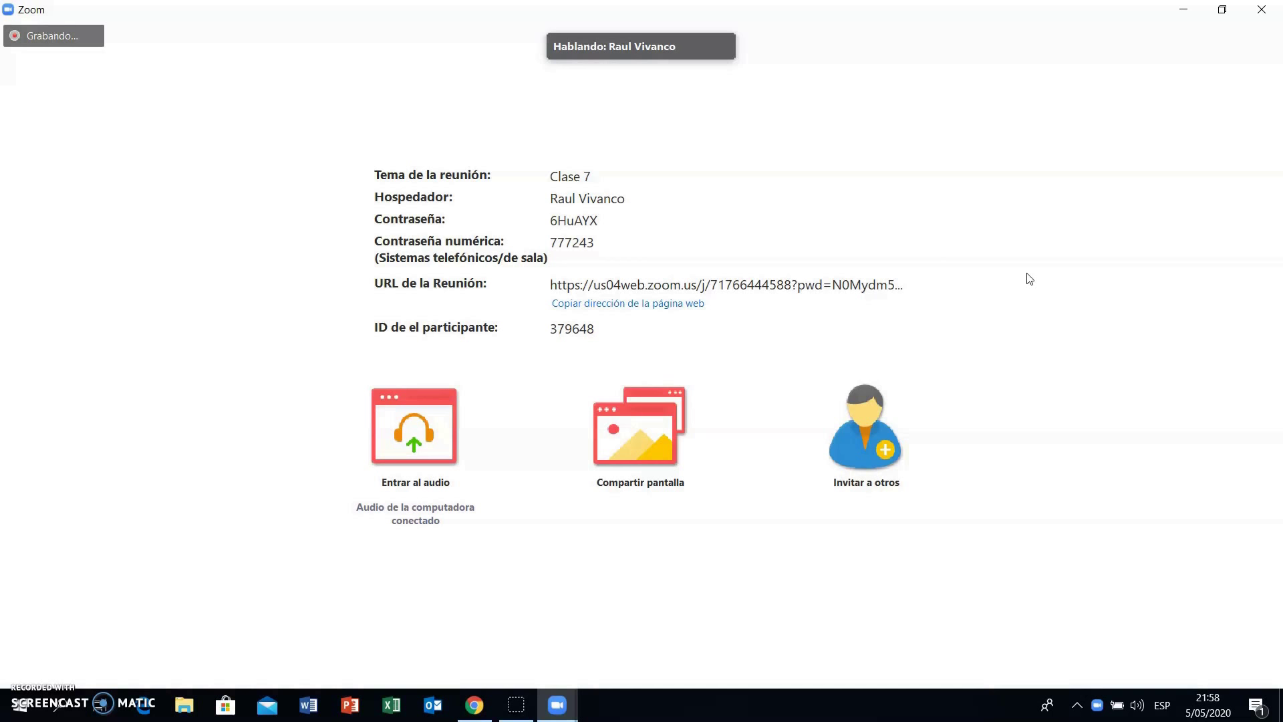
mouse_move(873, 493)
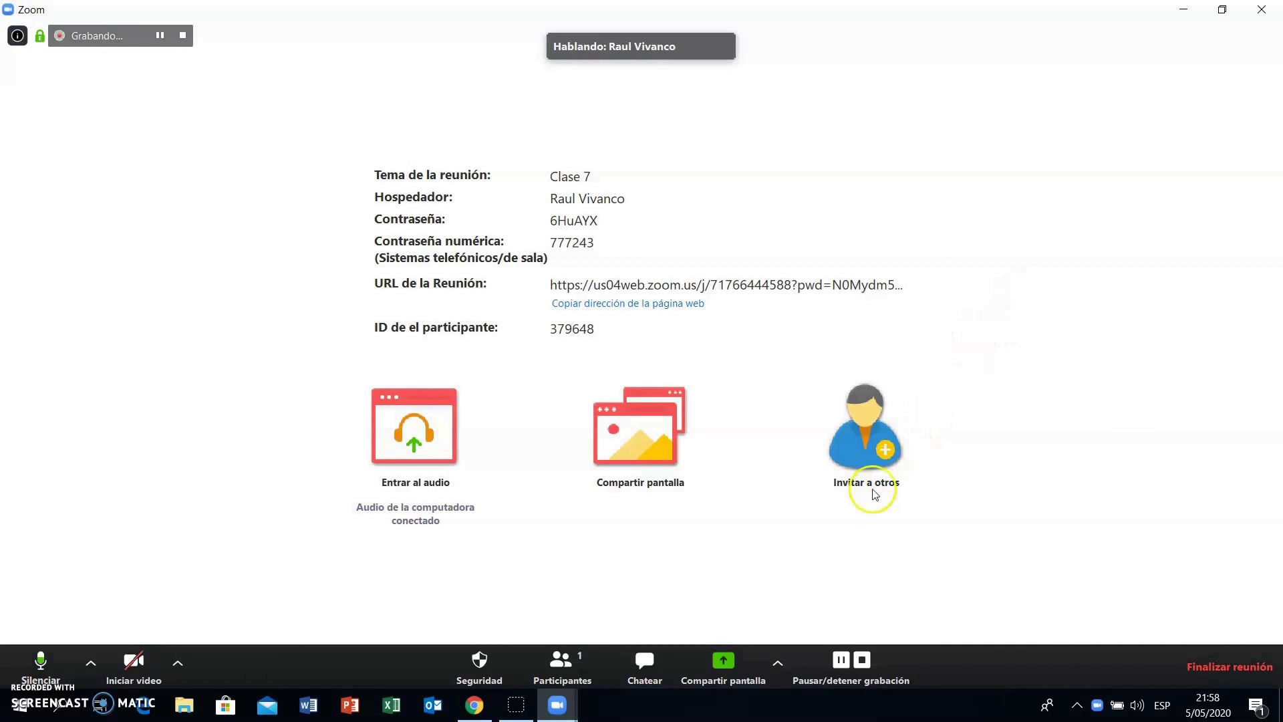